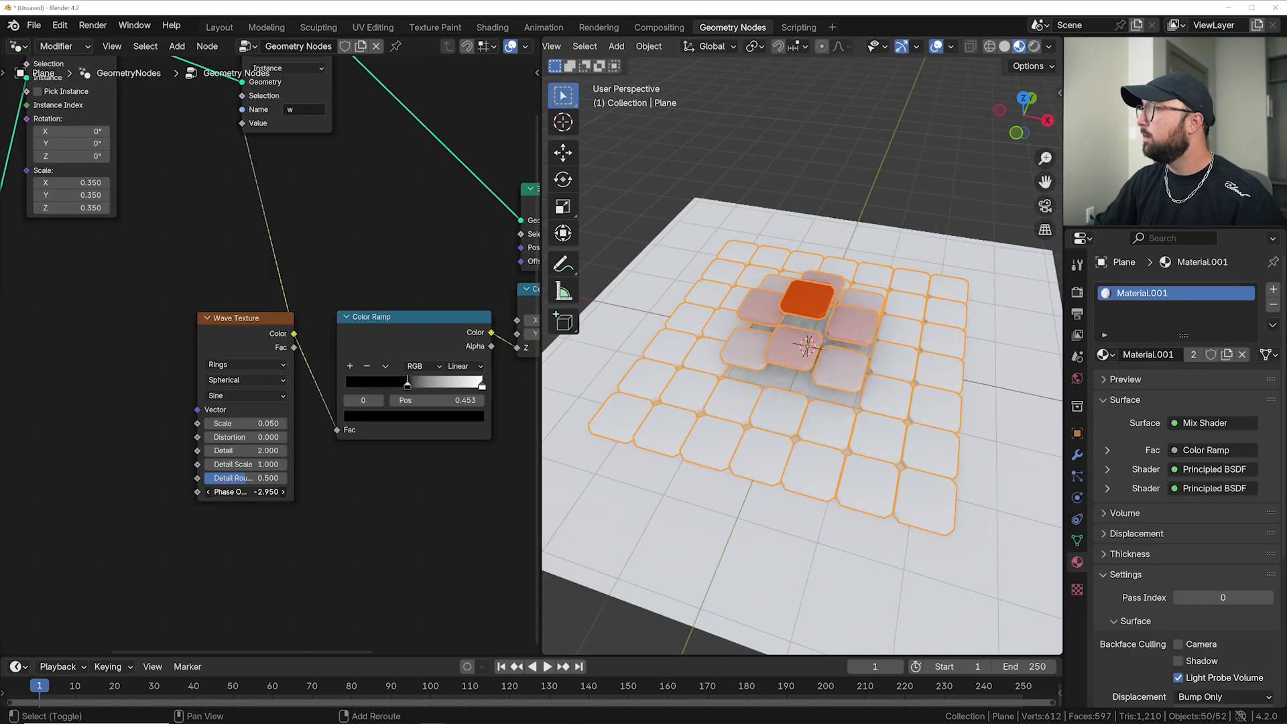
drag(255, 495, 259, 494)
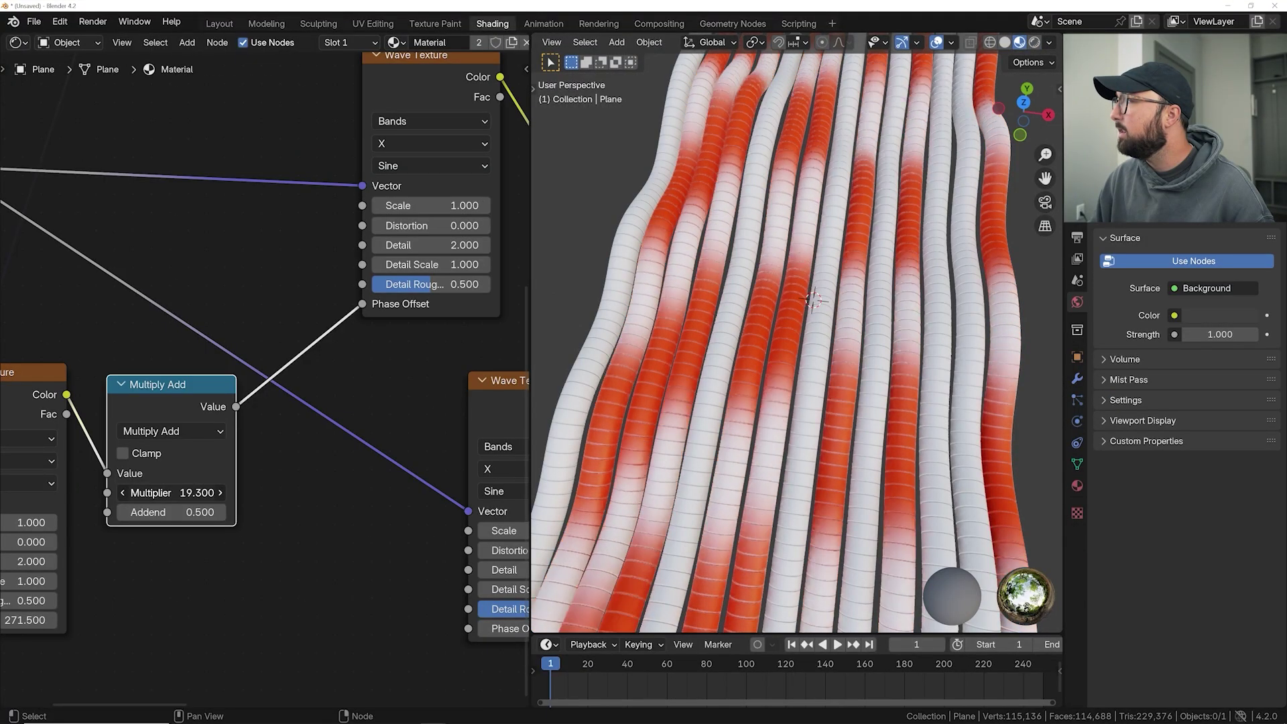
drag(171, 493, 198, 493)
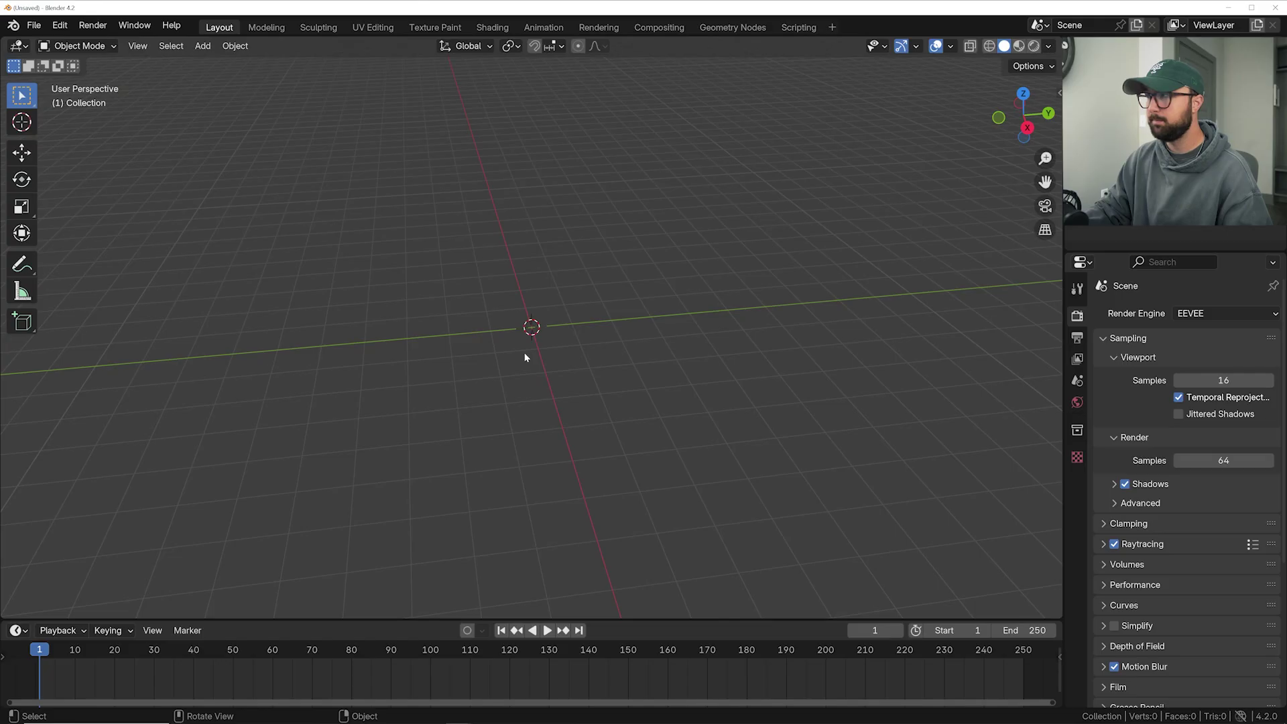
Add a plane to the scene and create a new geometry node tree for it in the Geometry Nodes workspace
key(shift+a)
mouse_move(483, 374)
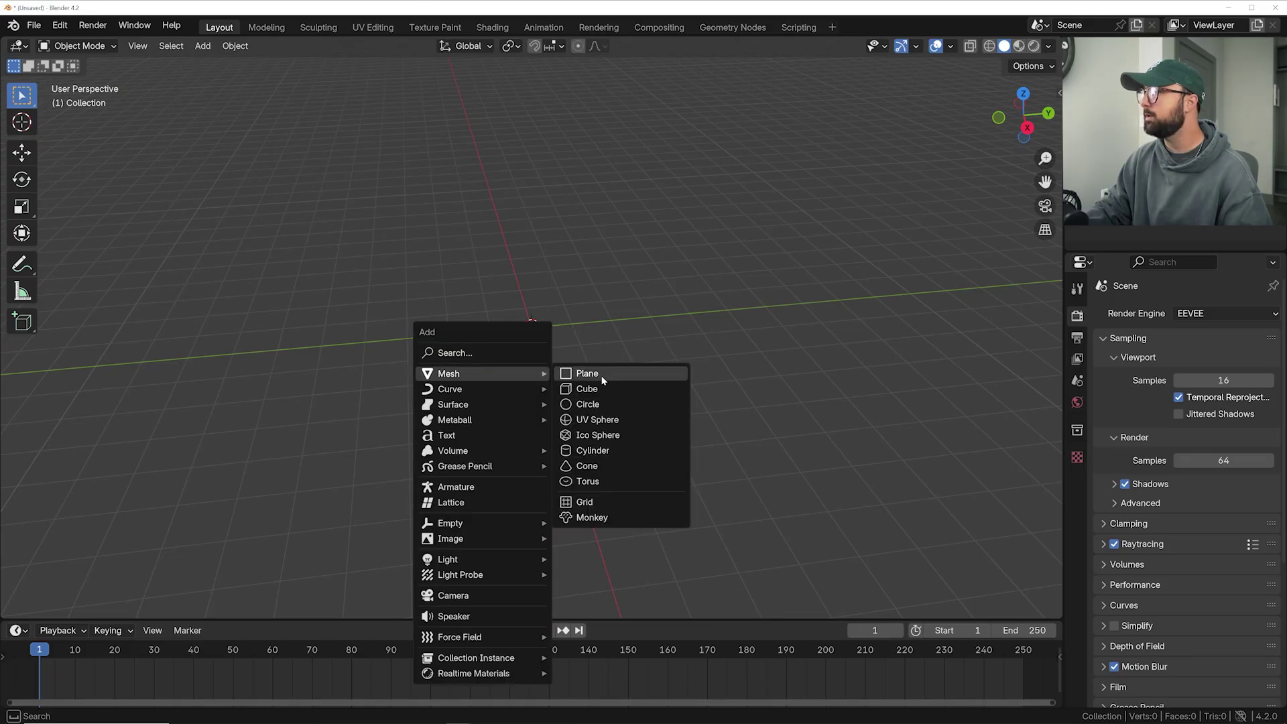
click(602, 377)
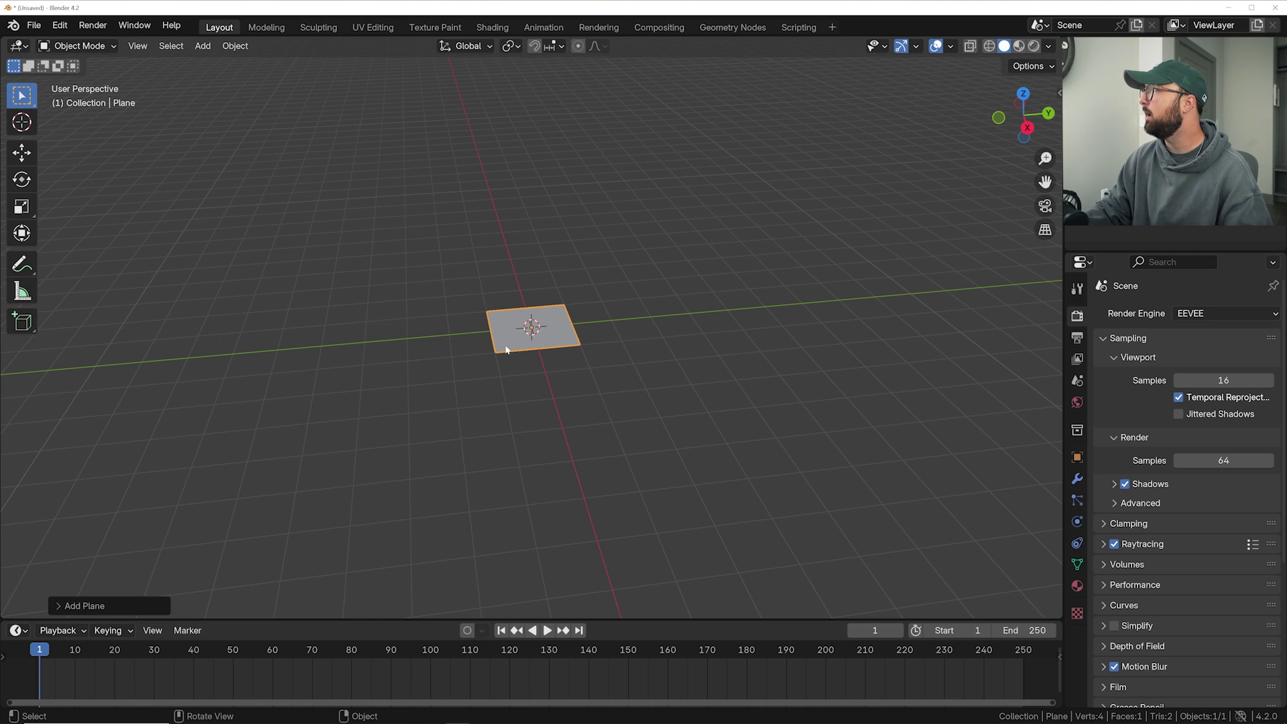
click(734, 28)
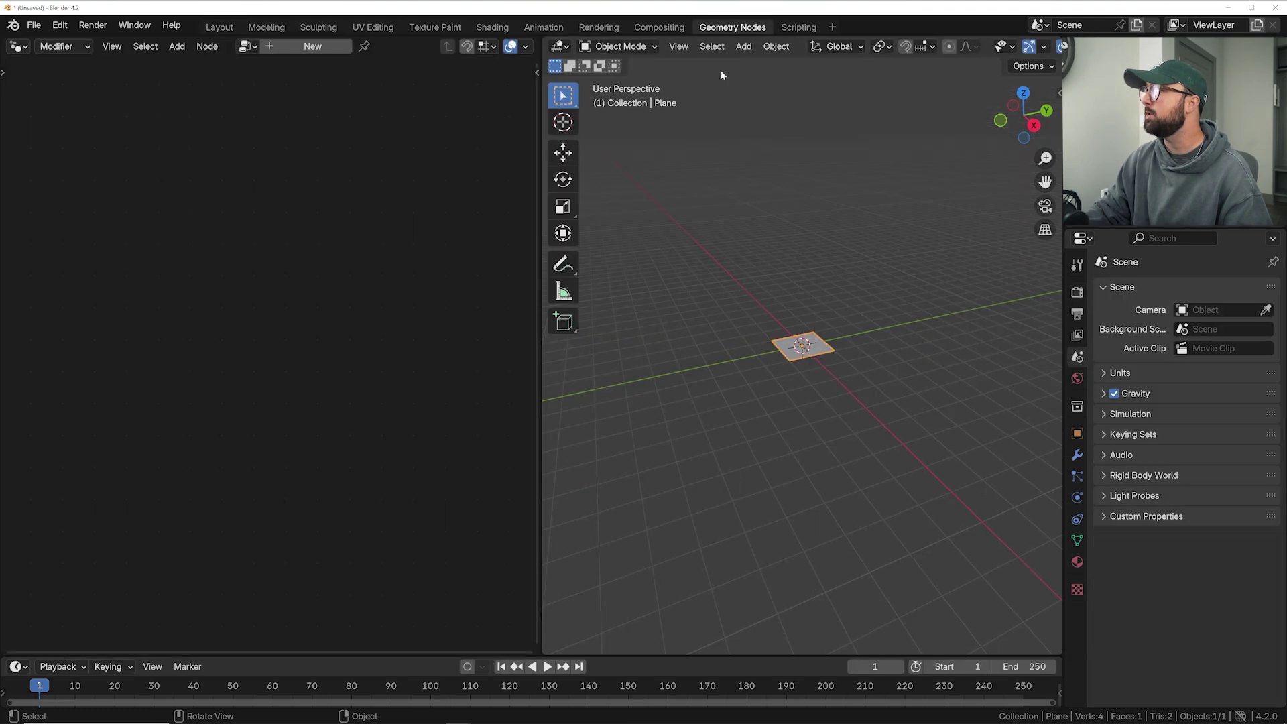
click(299, 47)
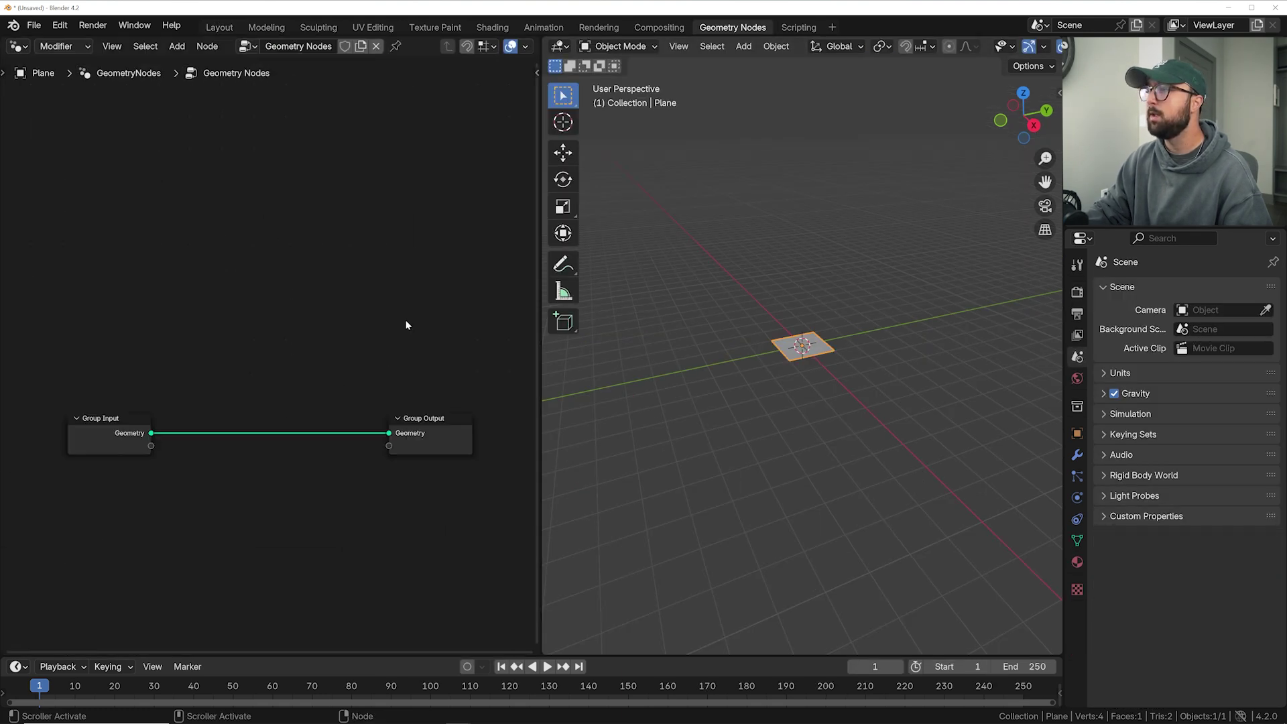
Add an Ico Sphere node, connect its Mesh to the Group Output geometry, and delete the Group Input node
key(shift+a)
key(Escape)
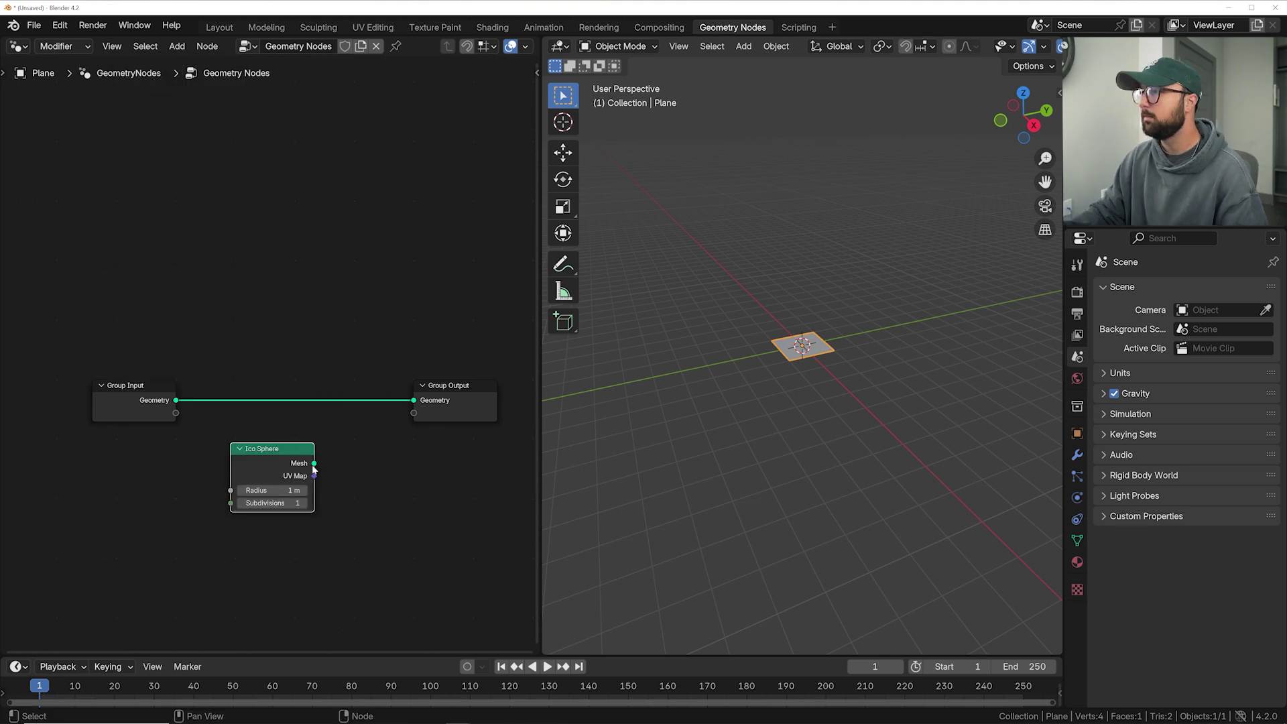
drag(316, 464, 414, 400)
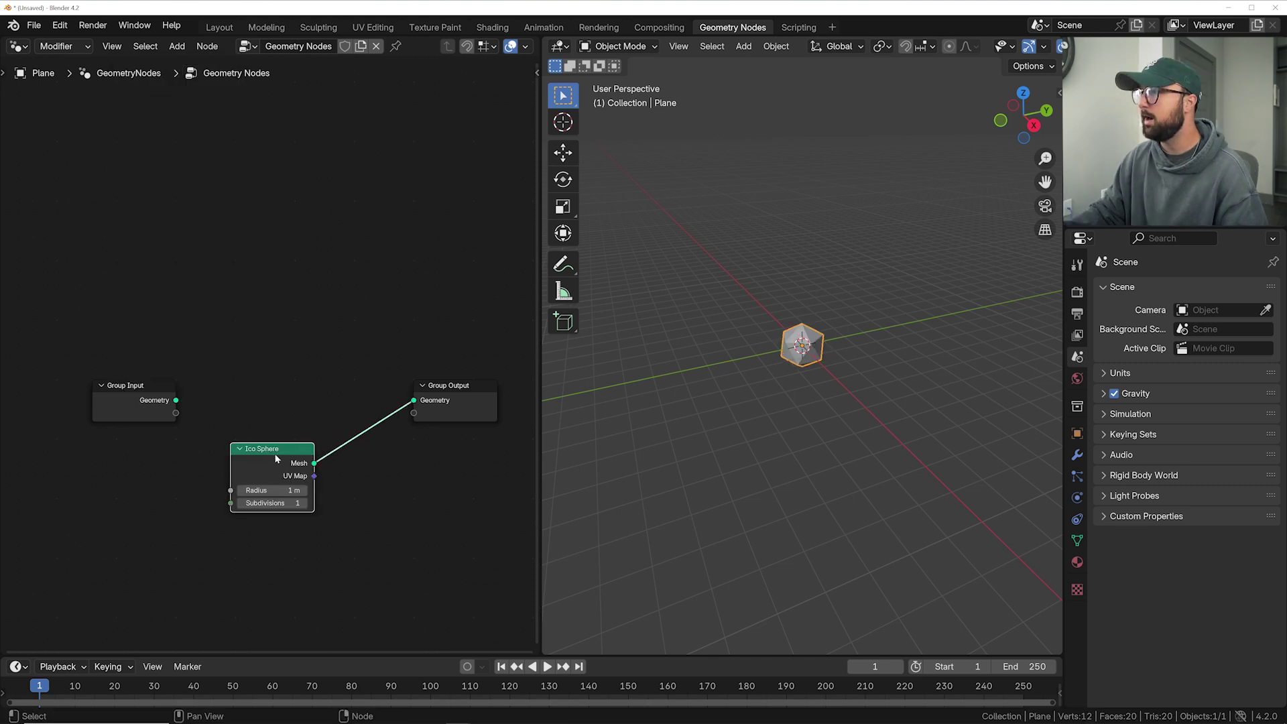
drag(277, 450, 273, 383)
scroll(275, 387, up, 2)
click(67, 428)
key(x)
Set the Ico Sphere's radius to 3 m and its subdivisions to 5
double_click(254, 467)
text(3)
key(Return)
double_click(263, 487)
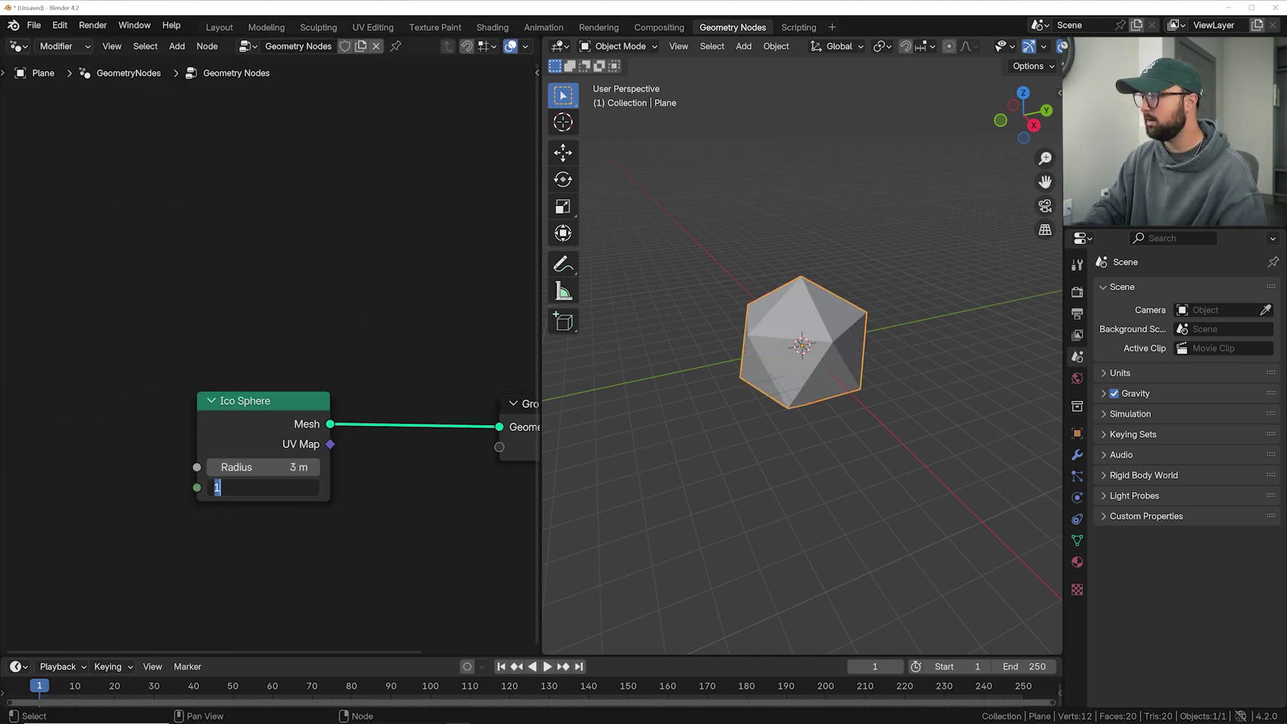
text(5)
key(Return)
scroll(805, 396, up, 5)
middle_drag(722, 370, 737, 372)
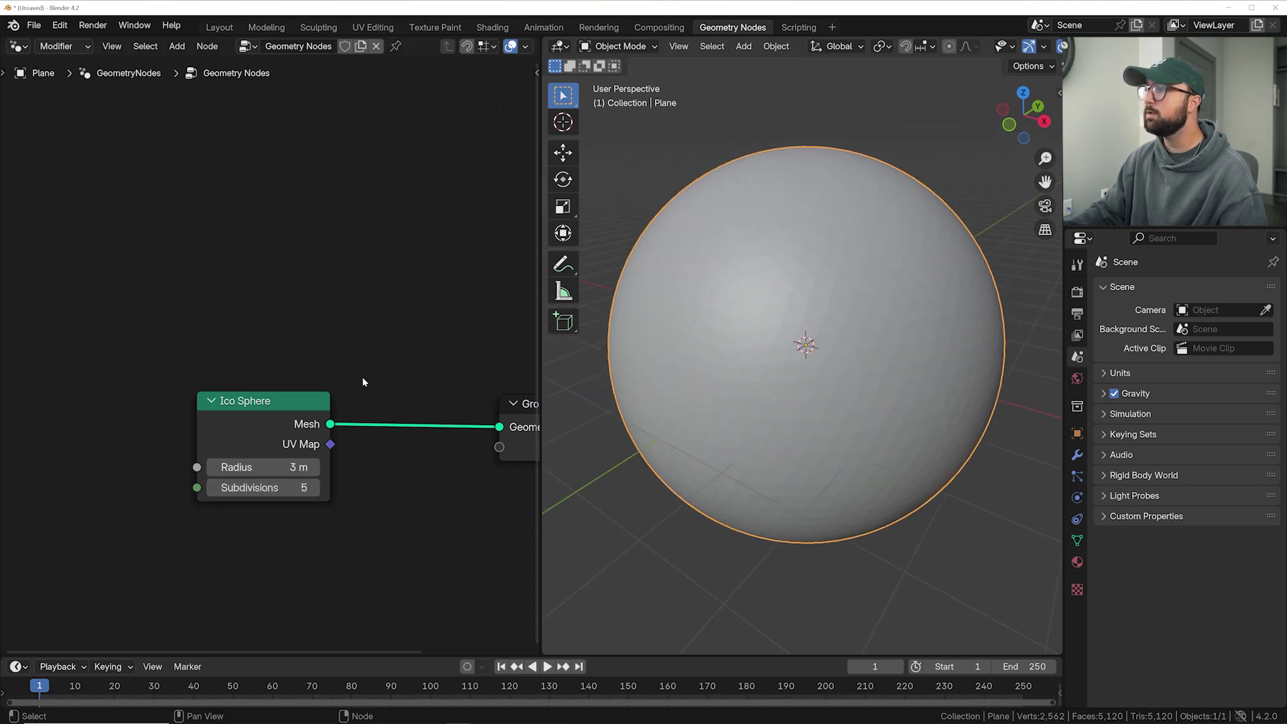
Insert a Set Position node between the Ico Sphere and the Group Output
scroll(362, 377, down, 2)
drag(255, 384, 133, 385)
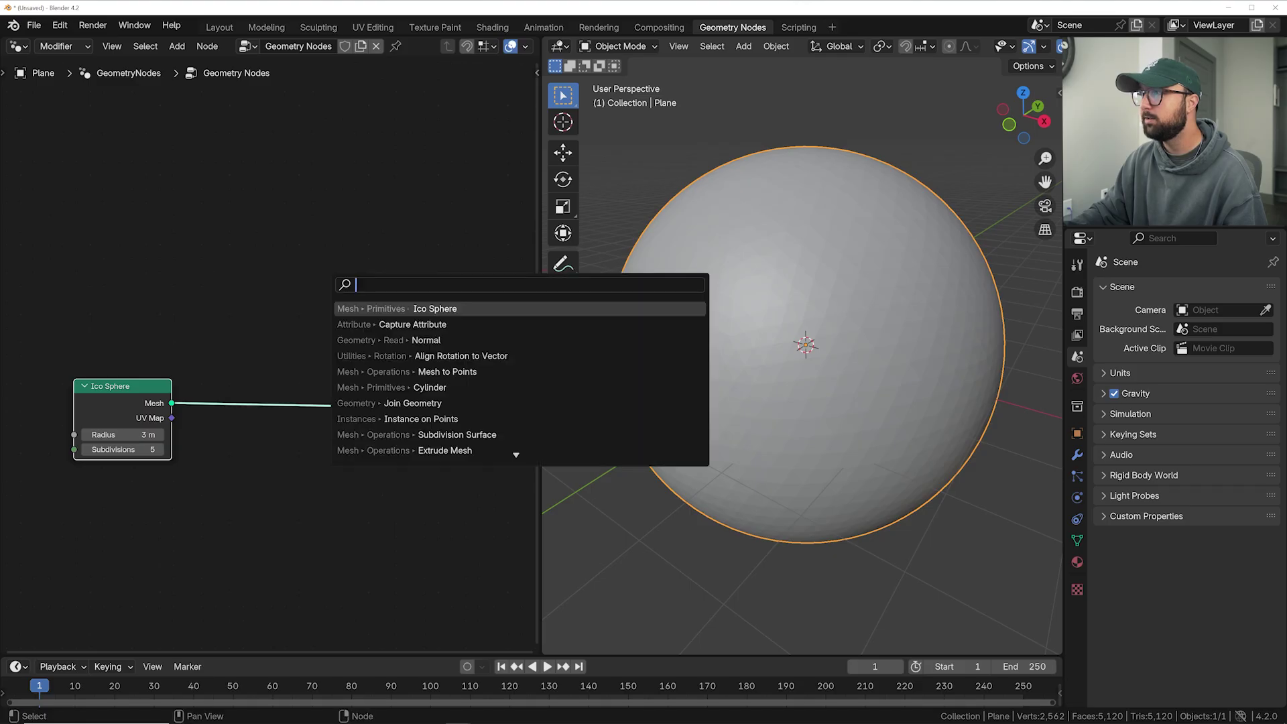
text(set po)
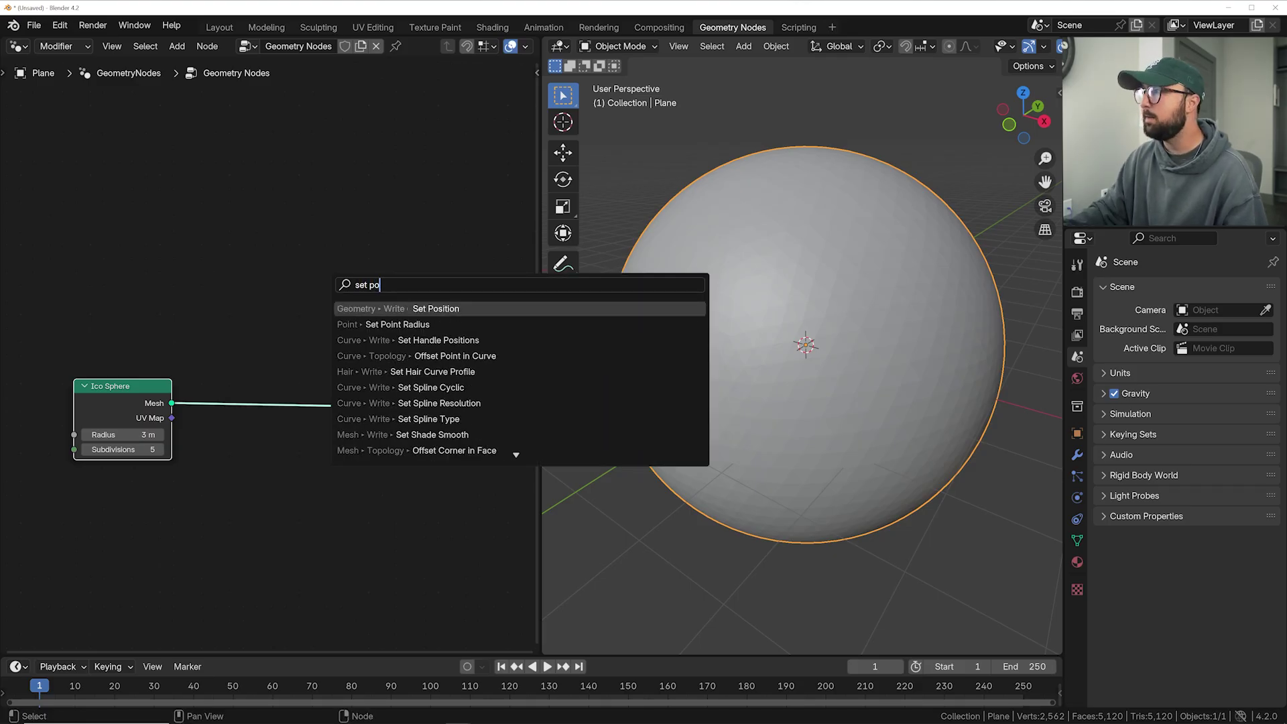
click(441, 309)
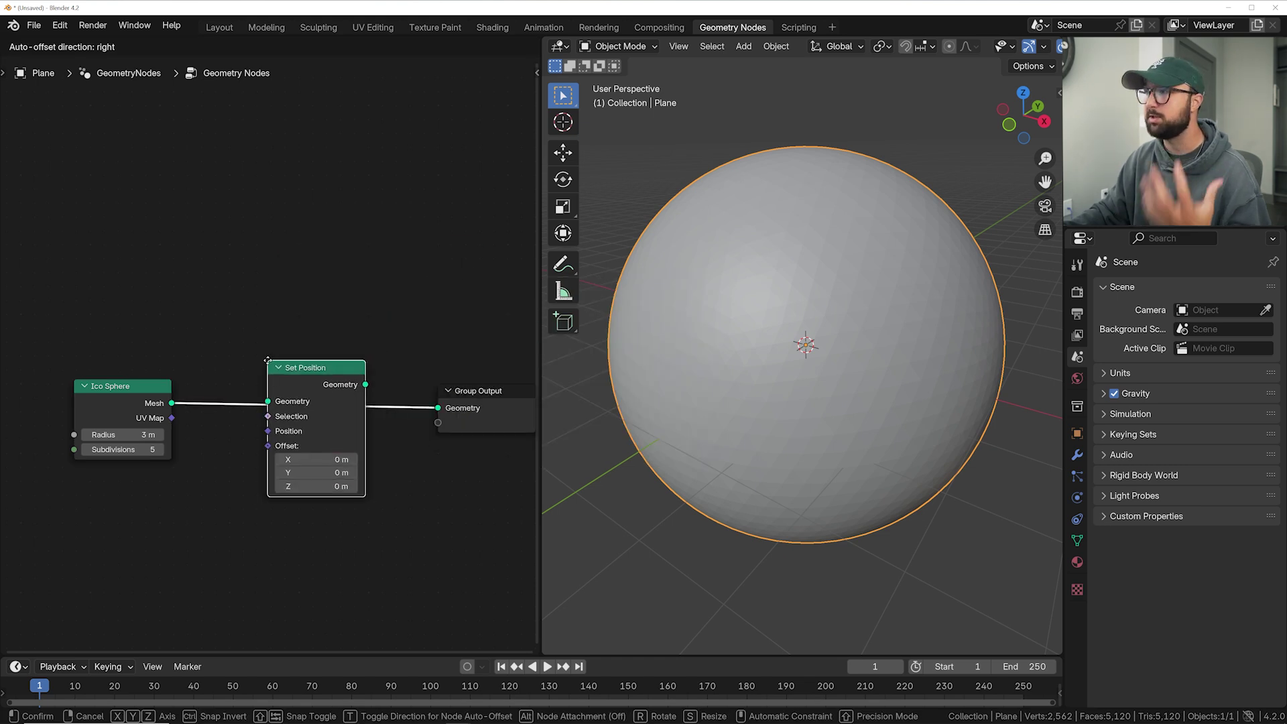
click(268, 360)
middle_drag(198, 376, 248, 302)
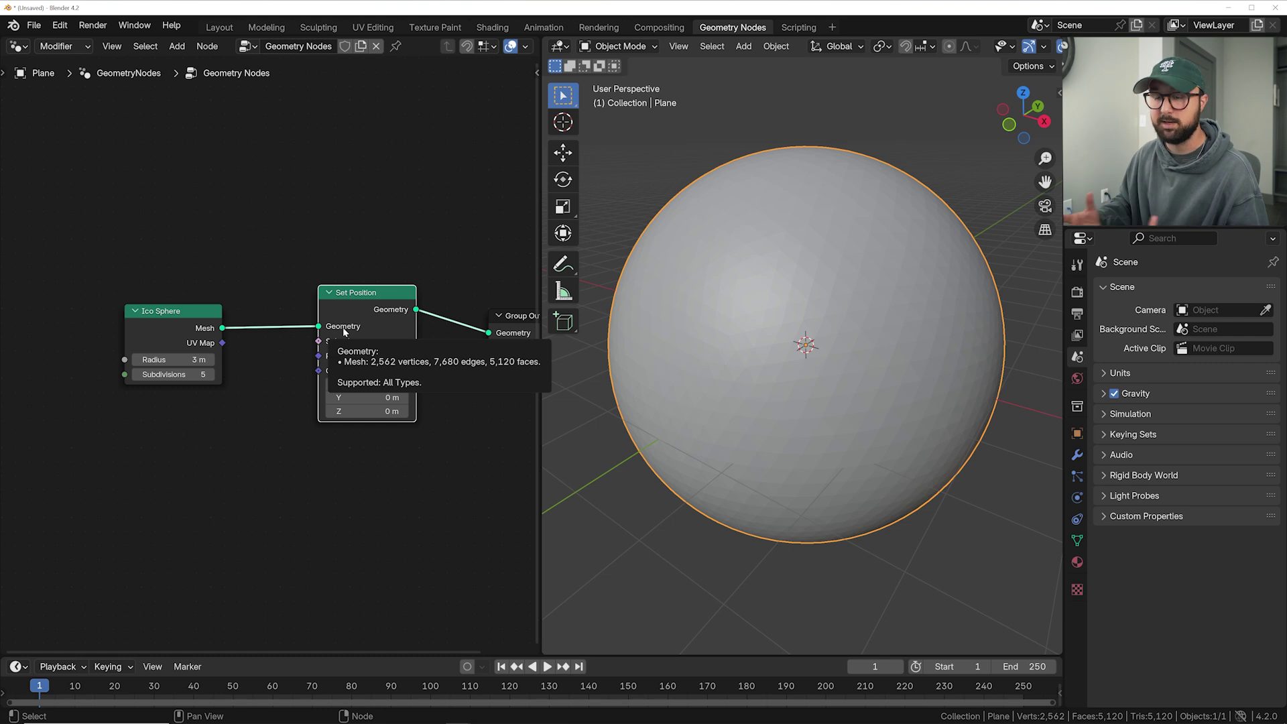
Add a Vector Math node below the Ico Sphere and set its operation to Multiply
key(shift+a)
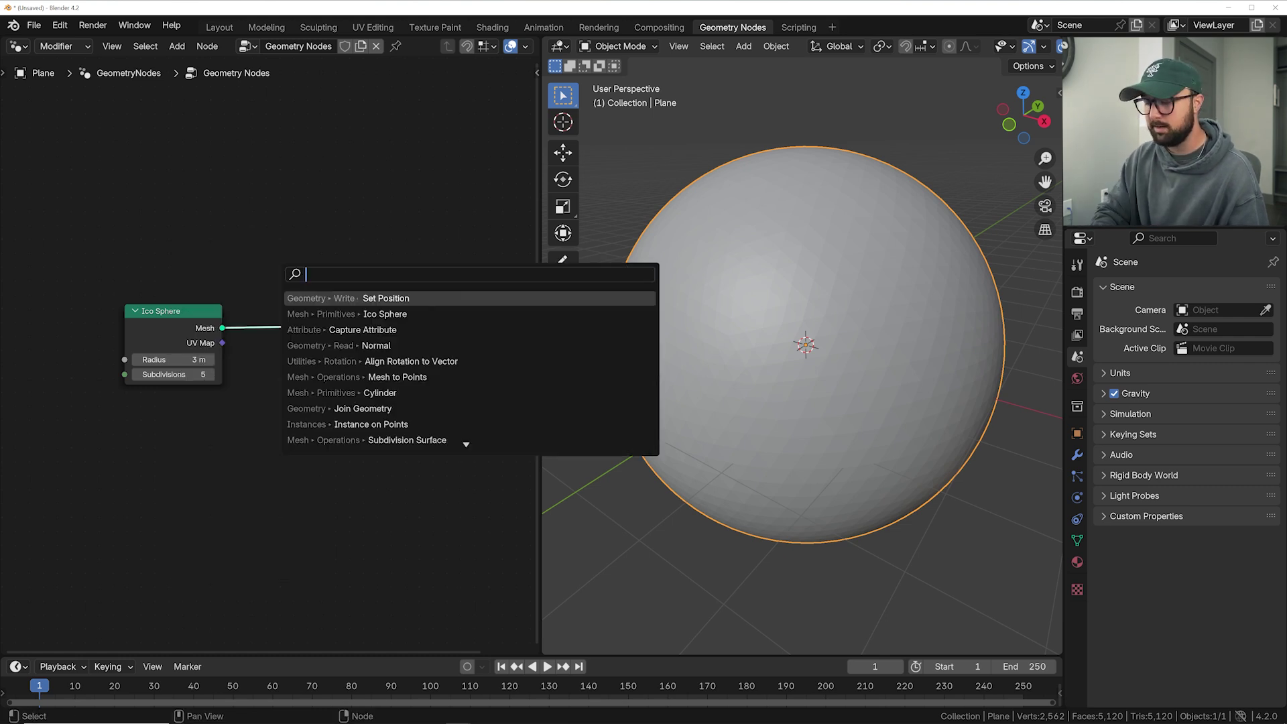
text(vect)
key(Down)
key(Down)
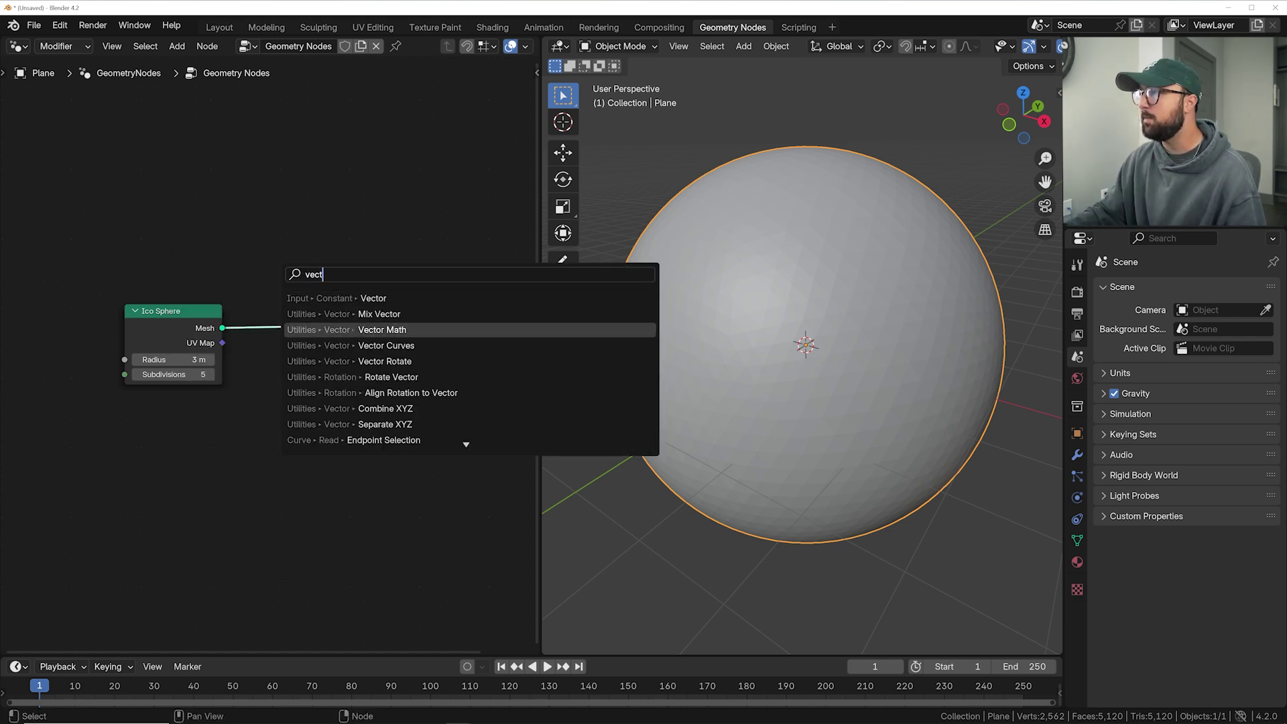
key(Return)
click(213, 455)
click(214, 455)
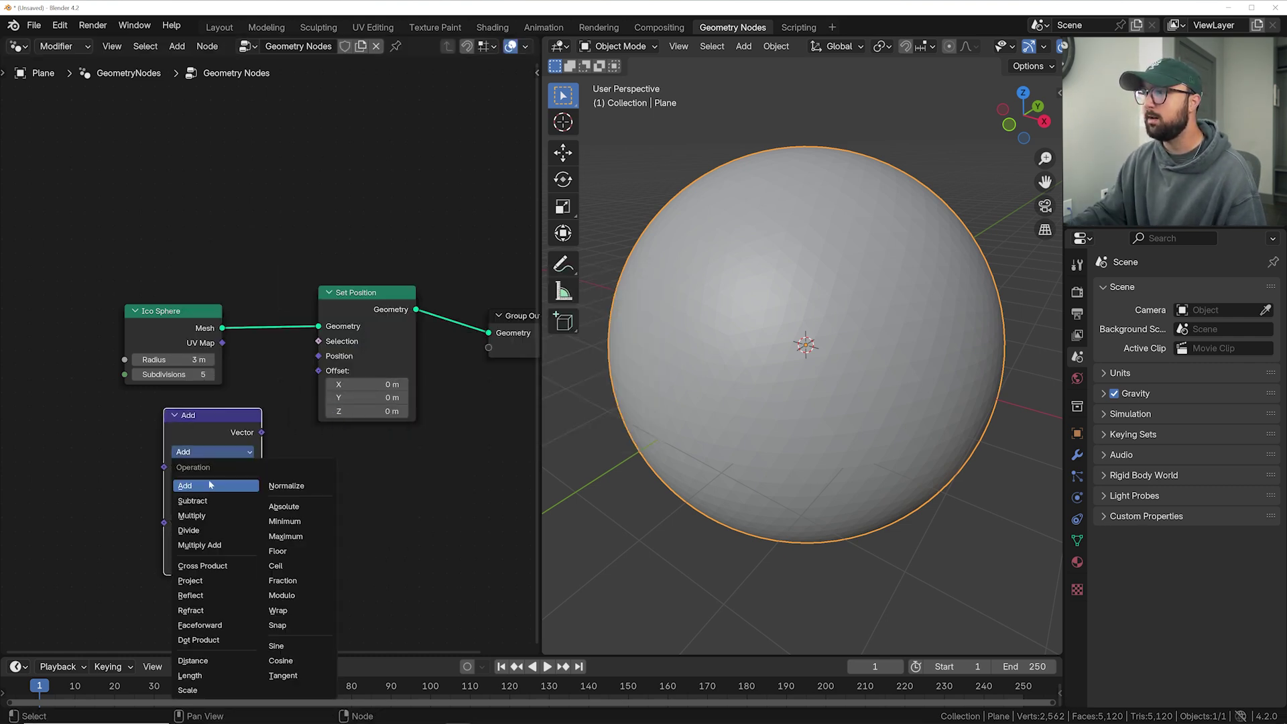
click(201, 516)
Add a Normal node beside the Multiply node
key(shift+a)
text(nor)
key(Return)
click(25, 438)
middle_drag(25, 438, 144, 405)
Add a Wave Texture node and place it below the Normal node
key(shift+a)
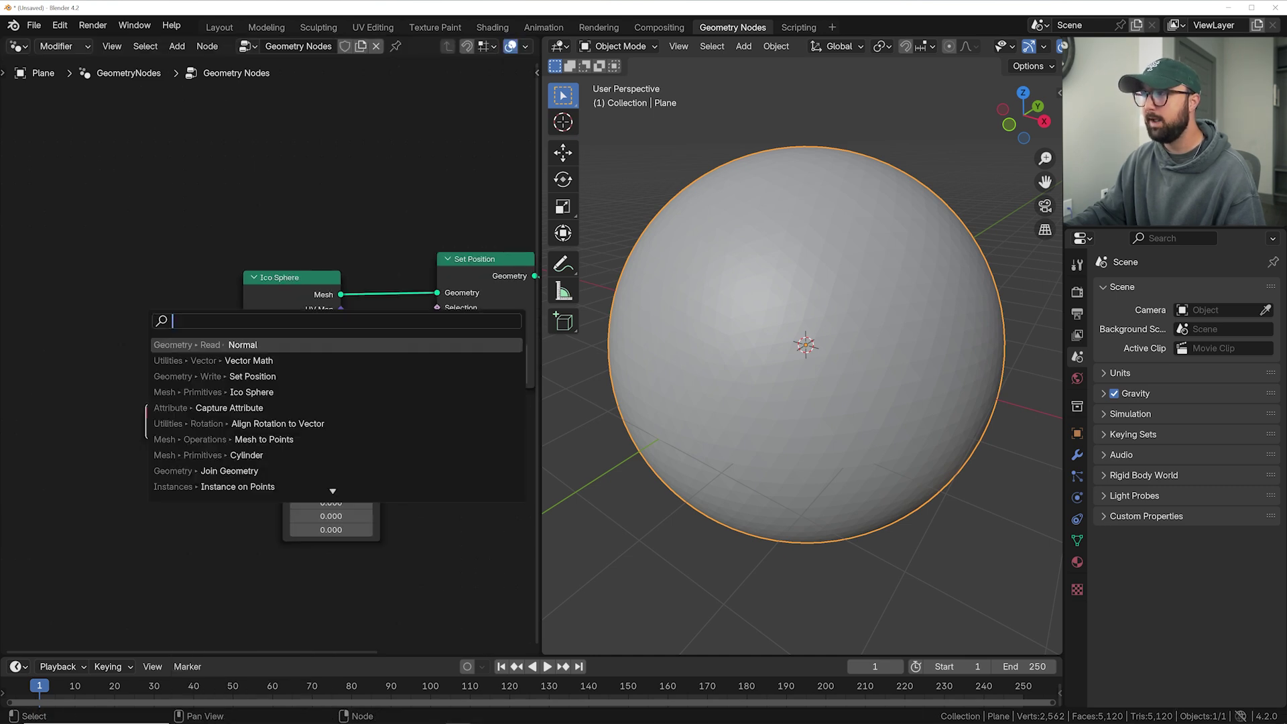
text(wave)
key(Return)
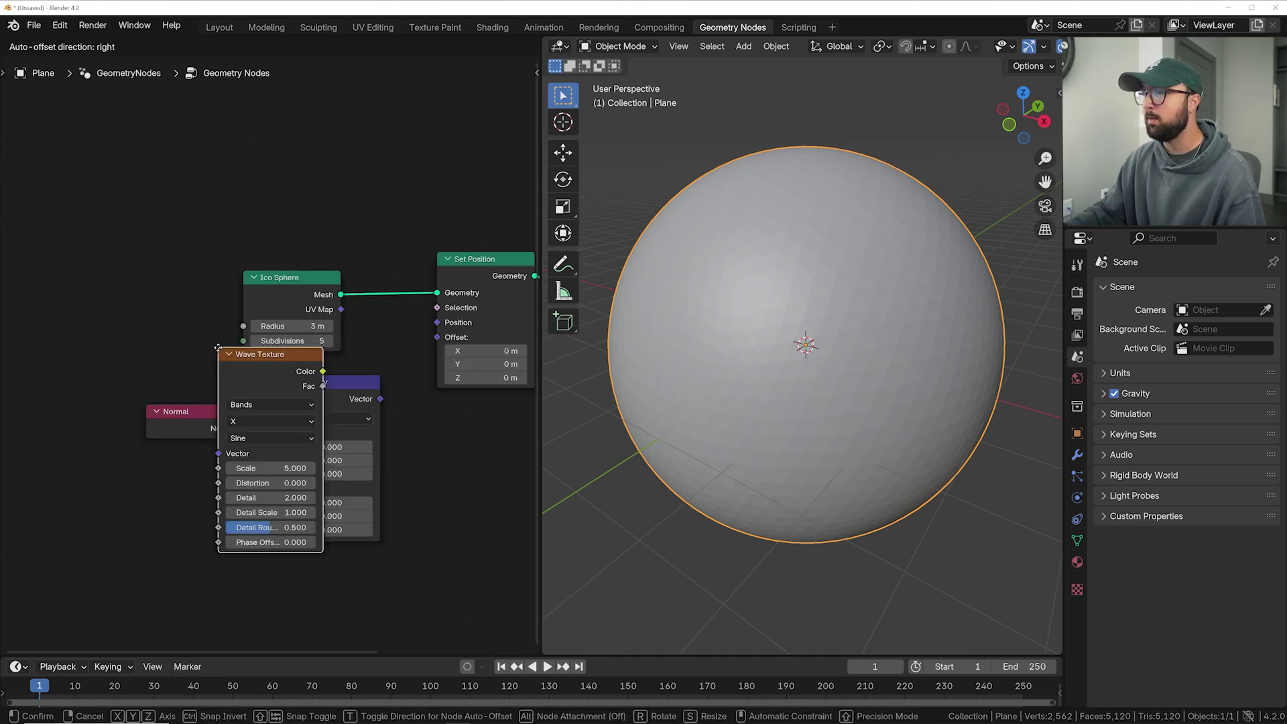
click(141, 459)
scroll(186, 373, down, 1)
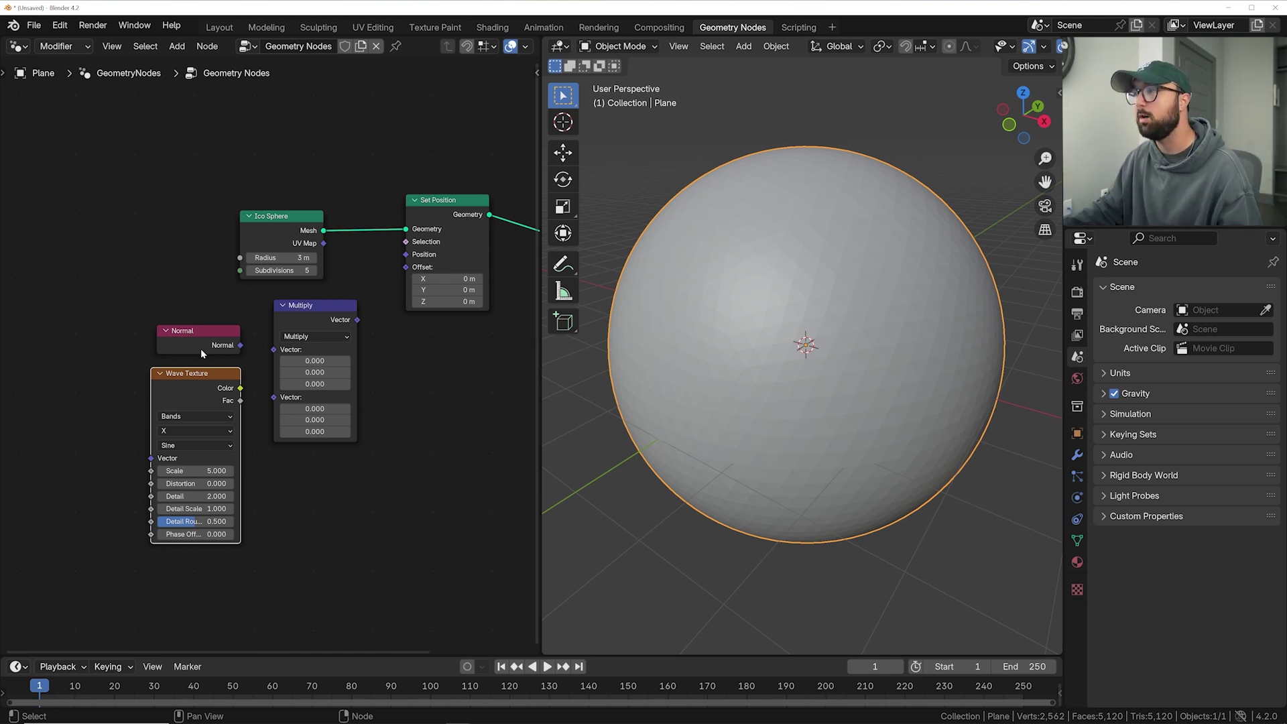
Connect Normal and the Wave Texture's Color to the two Multiply inputs, and the Multiply output to Set Position's Offset
drag(241, 345, 274, 362)
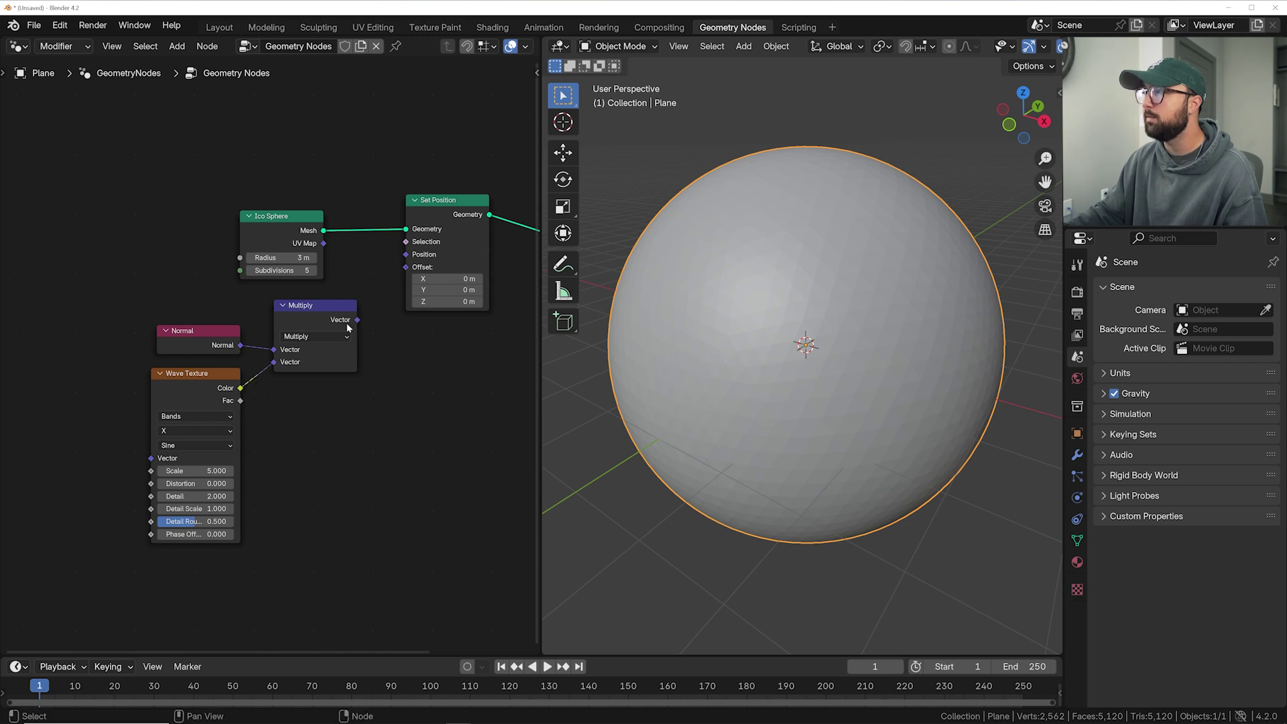
drag(356, 320, 407, 268)
middle_drag(825, 342, 879, 359)
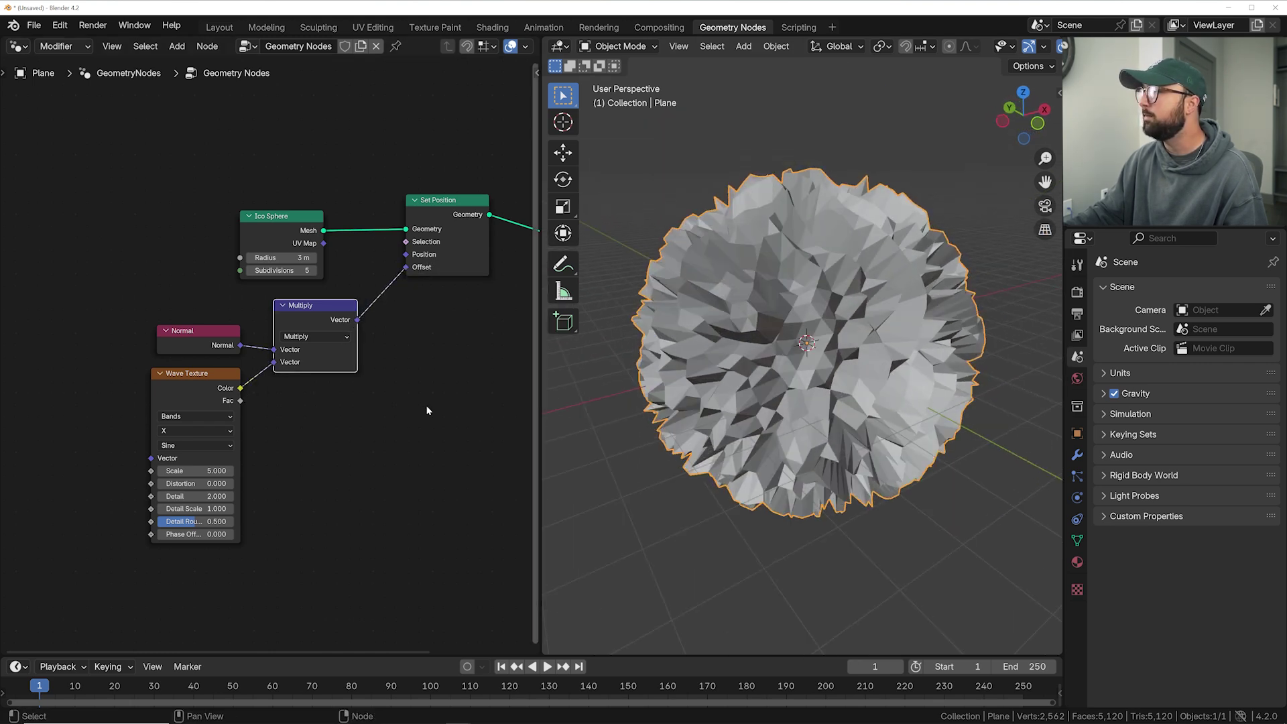
Set the Wave Texture's scale to 0.3 and its phase offset to 6.3
double_click(199, 470)
text(.3)
key(Return)
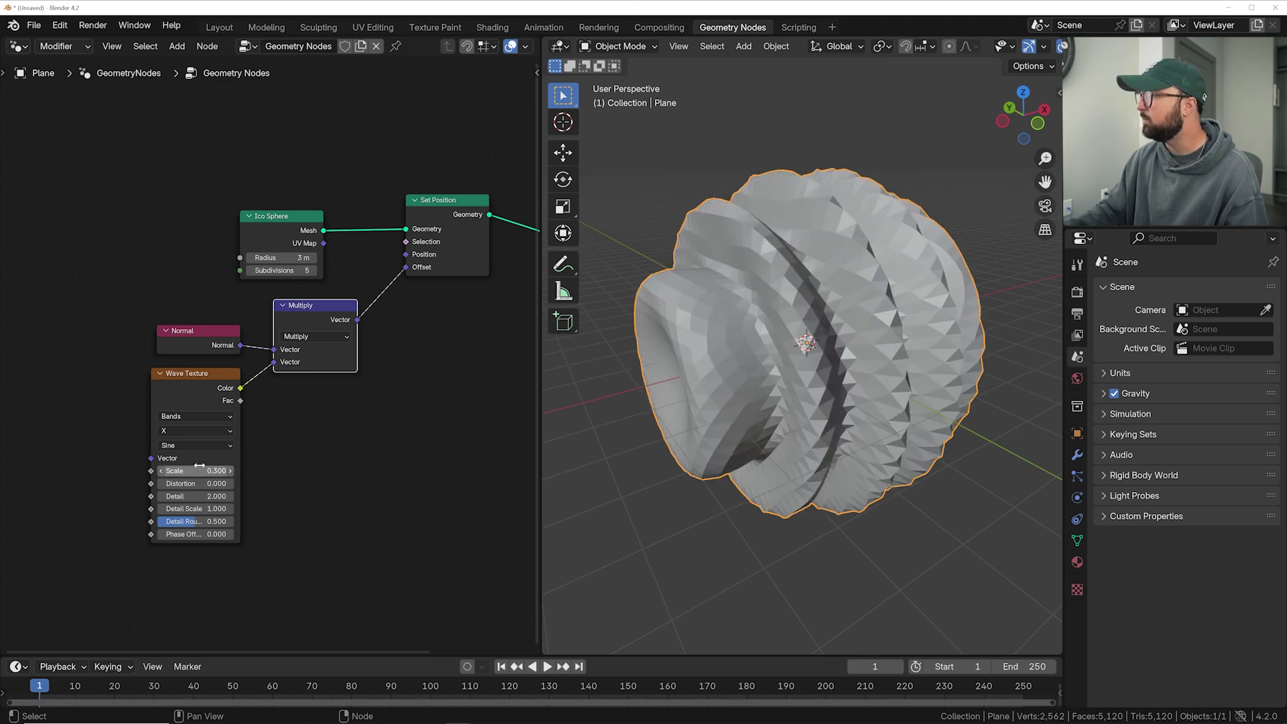
drag(195, 534, 318, 534)
Make room before Set Position's Offset and insert a duplicate of the Multiply node there, with all three vector values at 0.39
drag(396, 327, 201, 453)
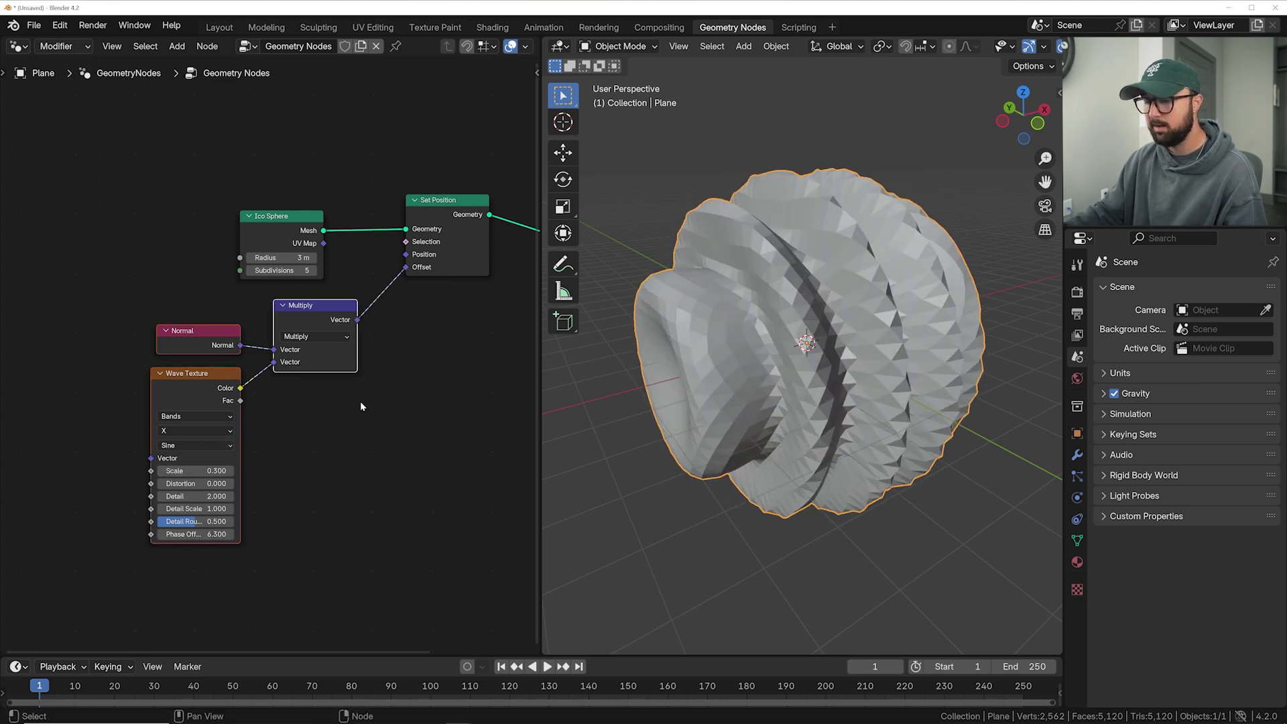
drag(304, 310, 223, 333)
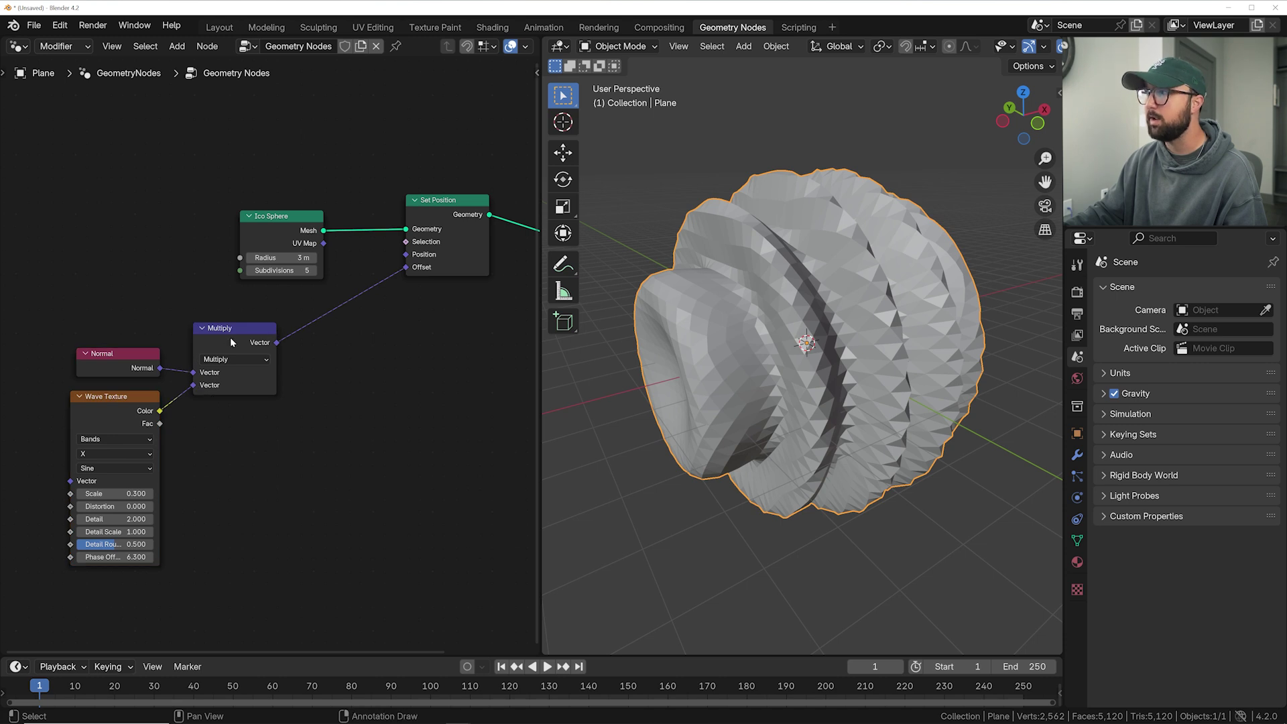
click(231, 337)
key(shift+d)
click(348, 336)
shift+drag(349, 377, 403, 401)
middle_drag(730, 358, 862, 366)
Enclose all nodes except the Group Output in a frame
scroll(268, 355, down, 3)
drag(133, 191, 449, 507)
key(ctrl+j)
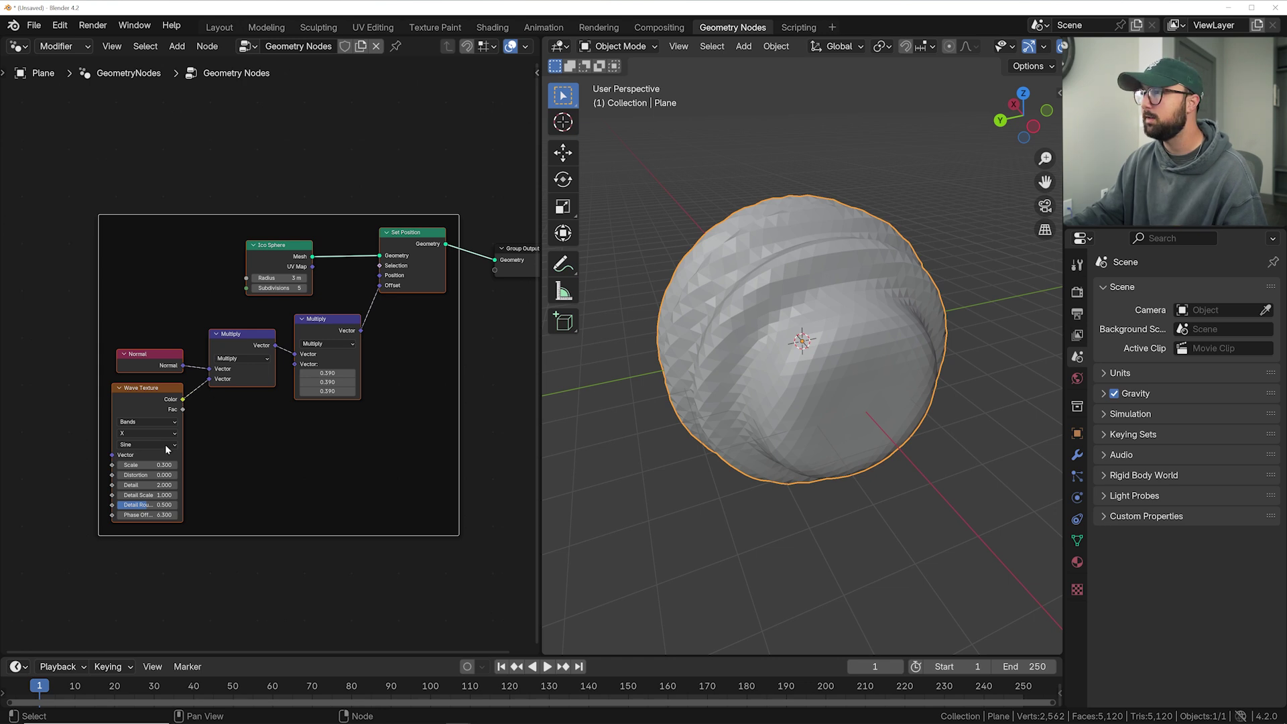
Vary the Wave Texture's phase offset while viewing the ripples on the sphere from several angles
drag(140, 517, 218, 517)
middle_drag(758, 396, 888, 395)
drag(150, 514, 213, 514)
scroll(698, 361, up, 2)
middle_drag(699, 360, 730, 362)
Move the Group Output farther from the framed nodes and insert a Dual Mesh node between Set Position and it
middle_drag(342, 337, 161, 353)
drag(350, 274, 476, 256)
scroll(723, 339, up, 3)
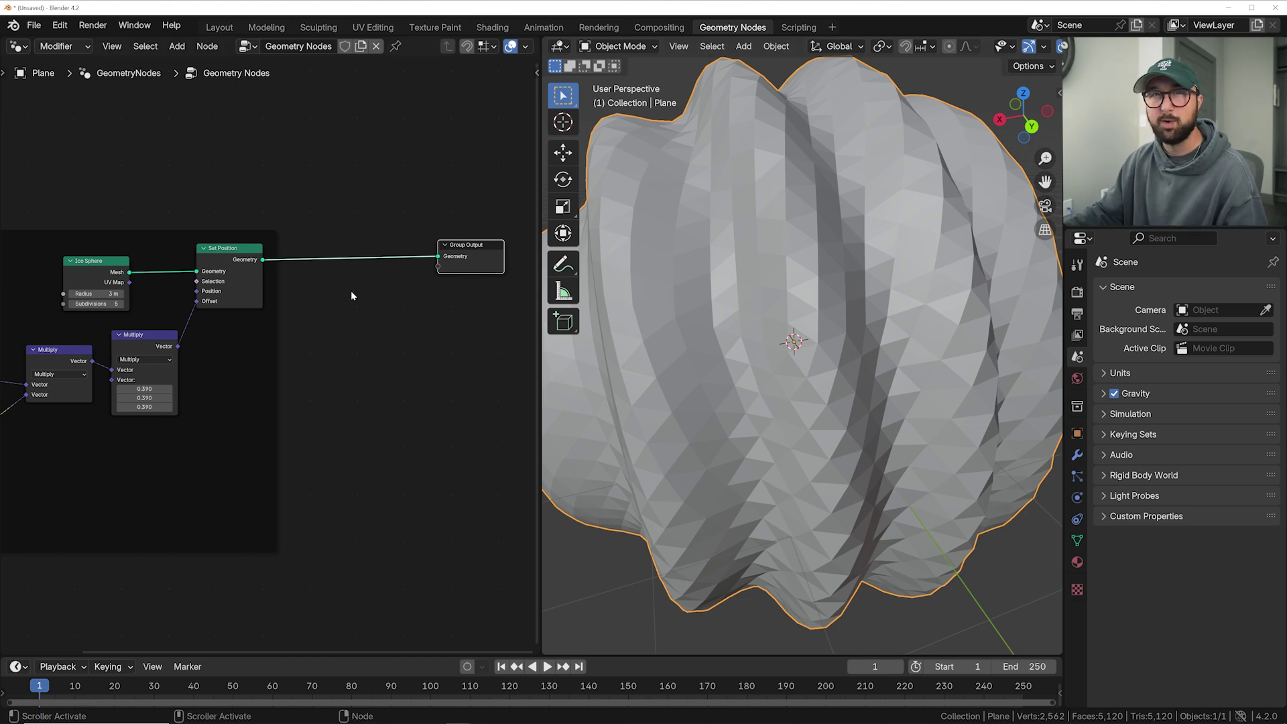
key(shift+a)
click(366, 200)
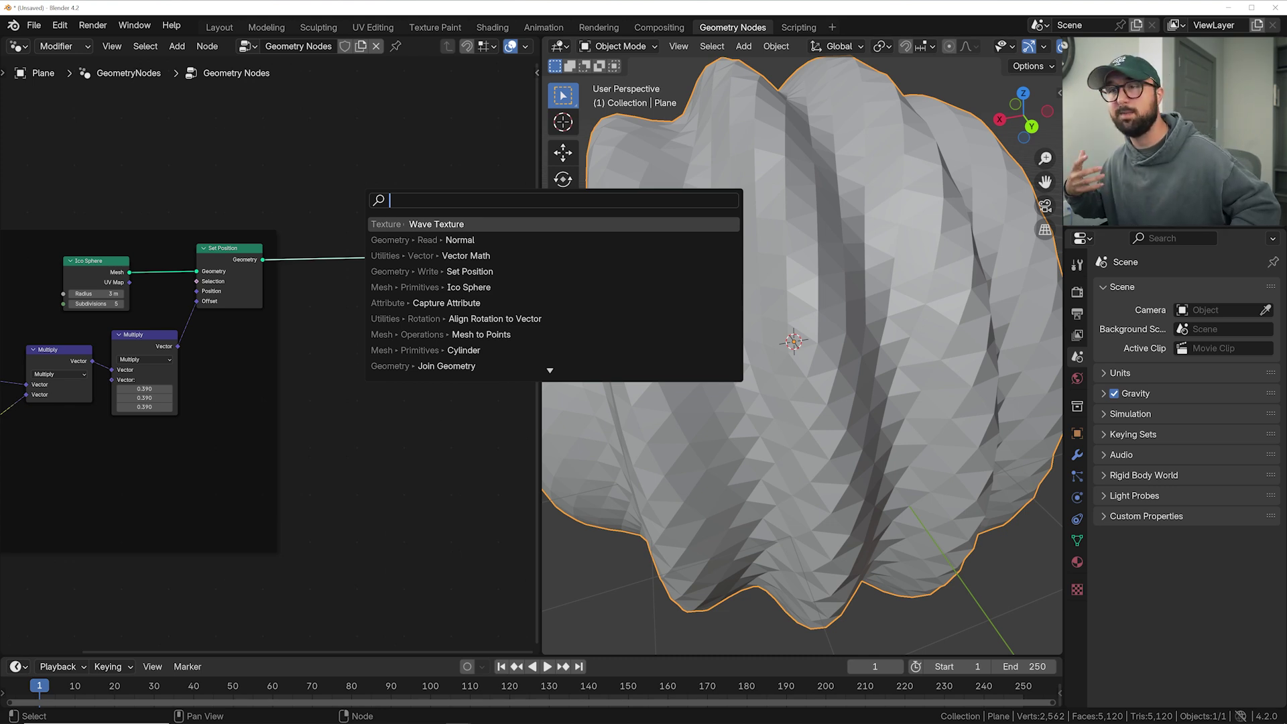
text(dual)
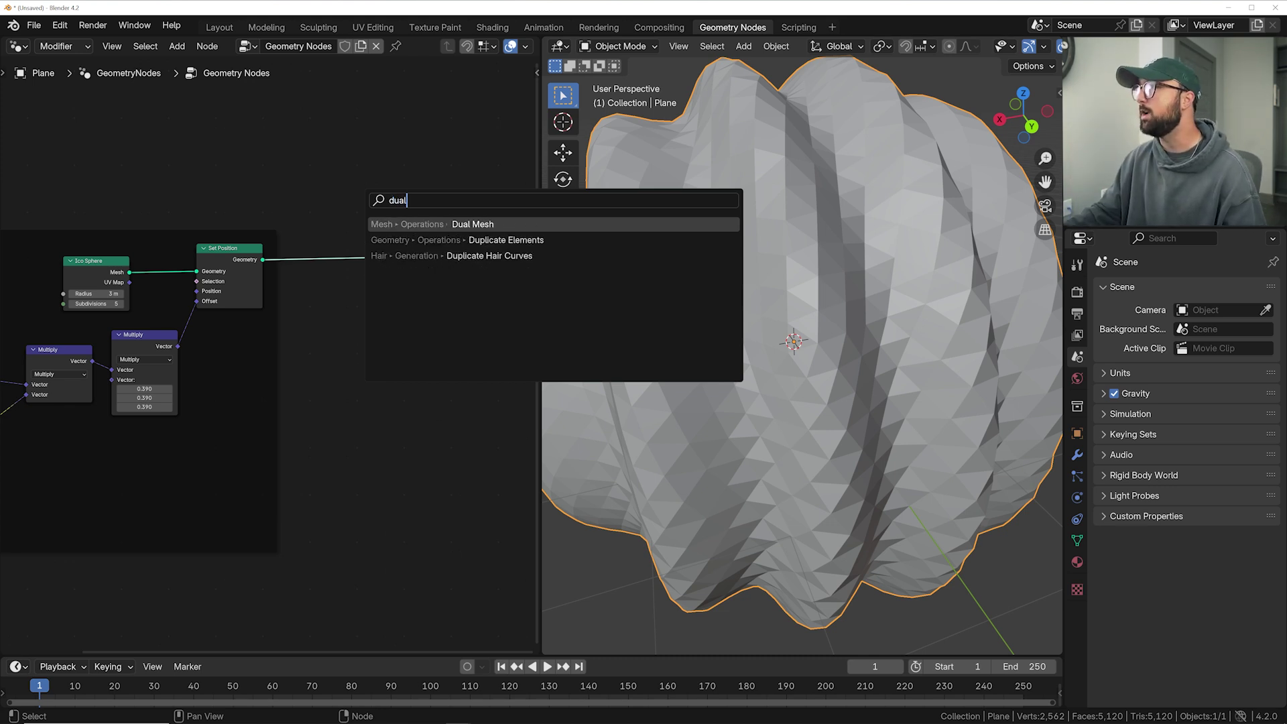
key(Return)
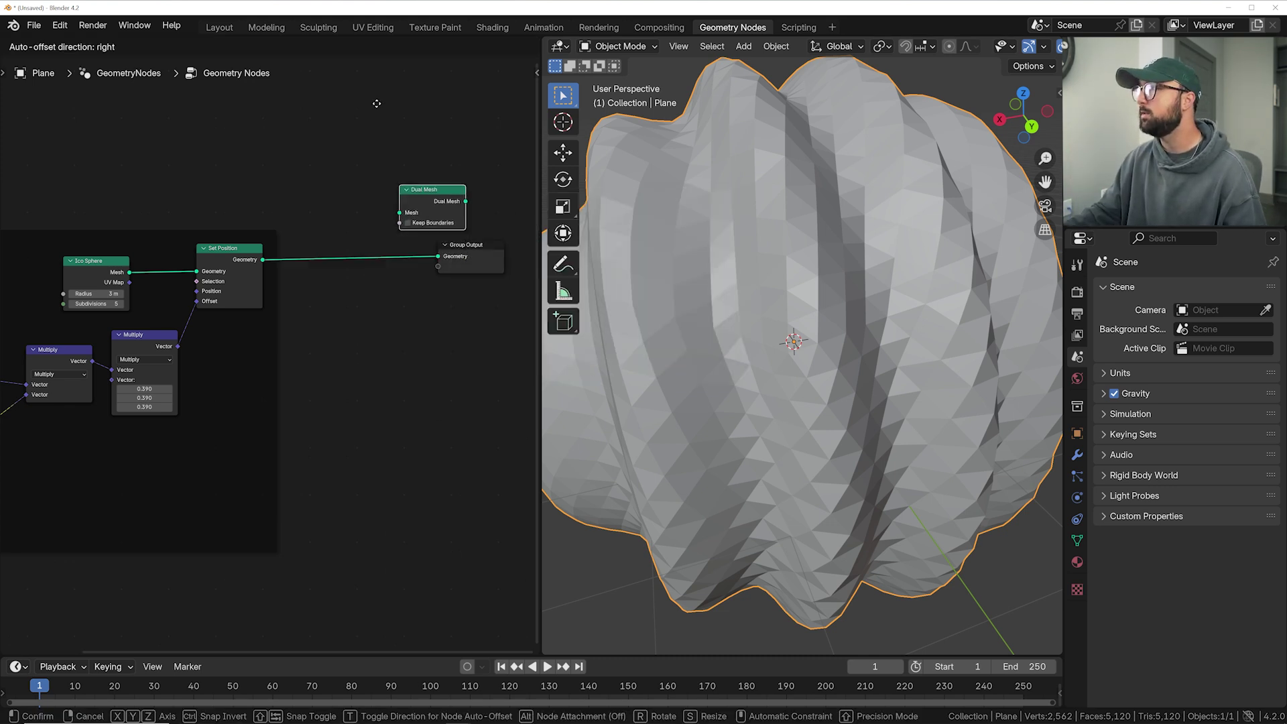
click(339, 235)
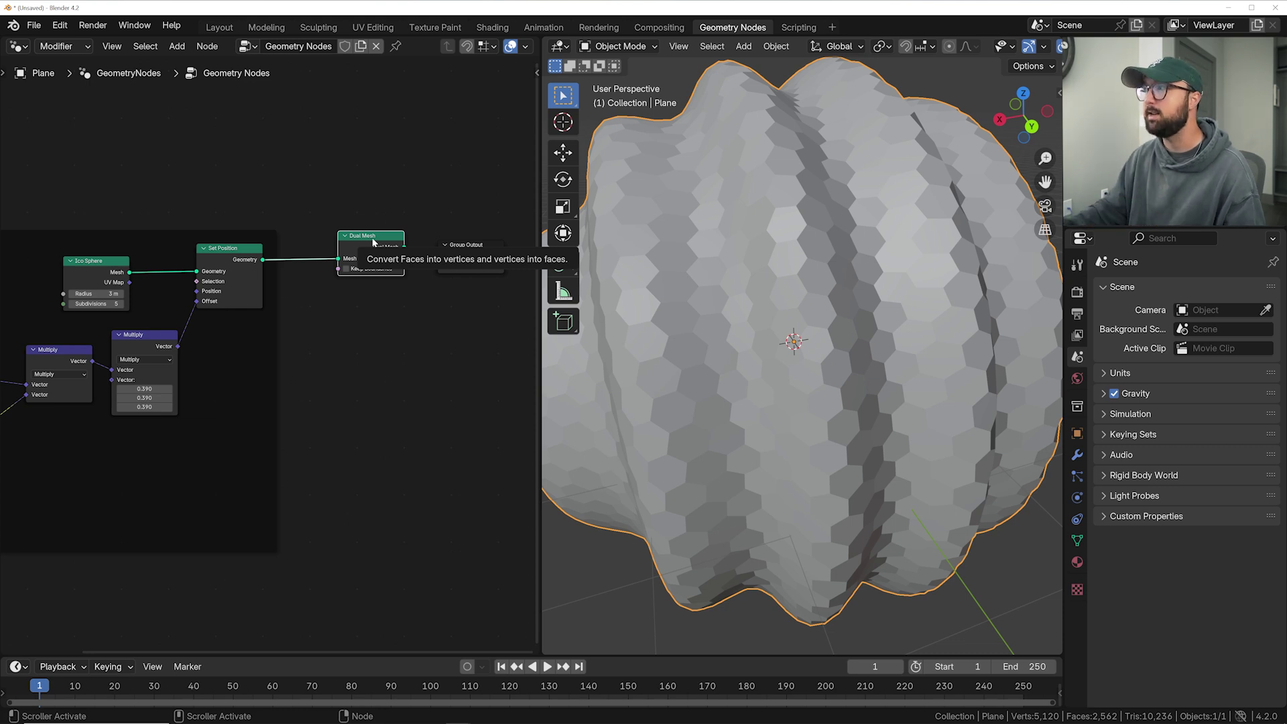
Put the Dual Mesh node in its own frame, reposition it, and move the Group Output farther away
key(ctrl+j)
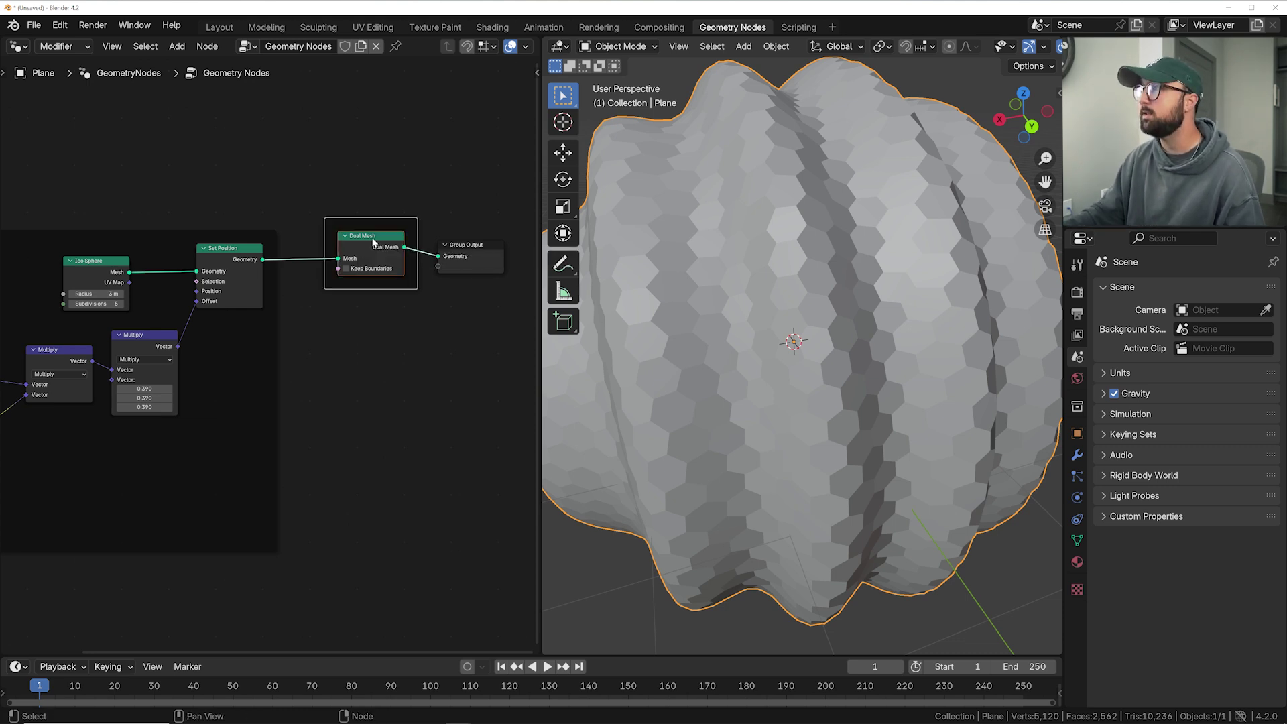
drag(373, 224, 358, 232)
middle_drag(409, 300, 319, 303)
drag(369, 263, 438, 259)
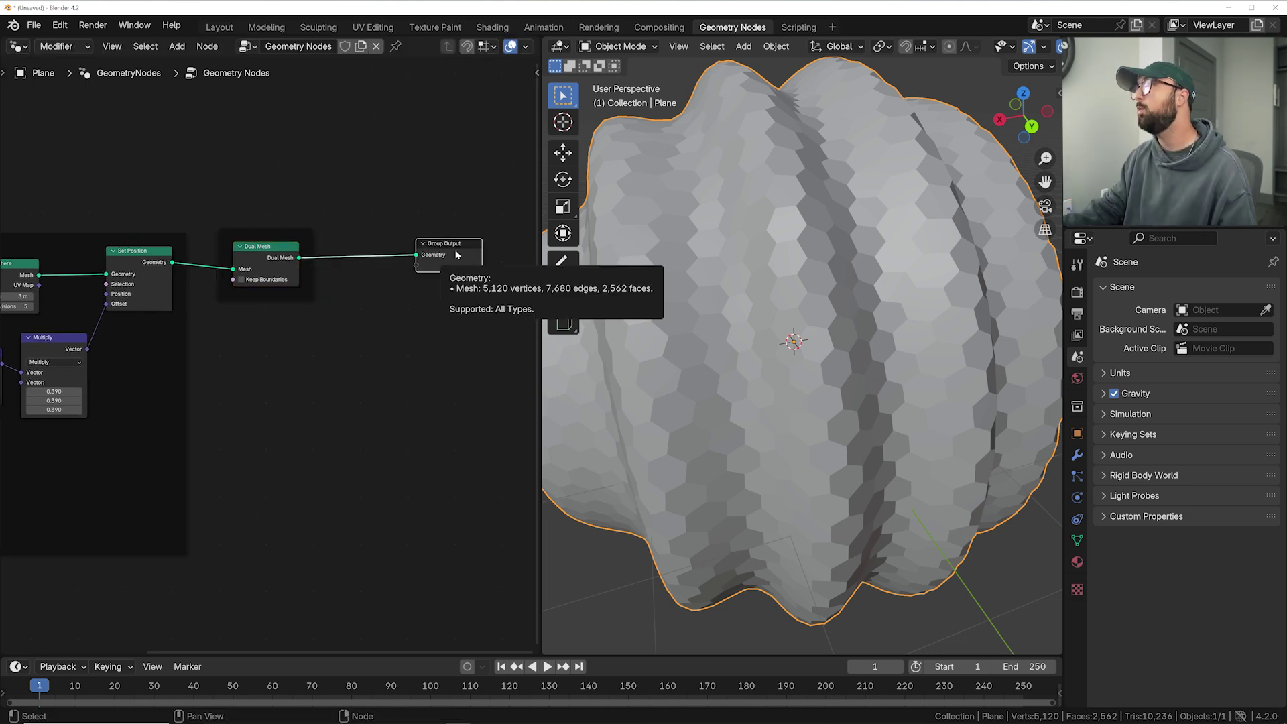
scroll(772, 262, up, 4)
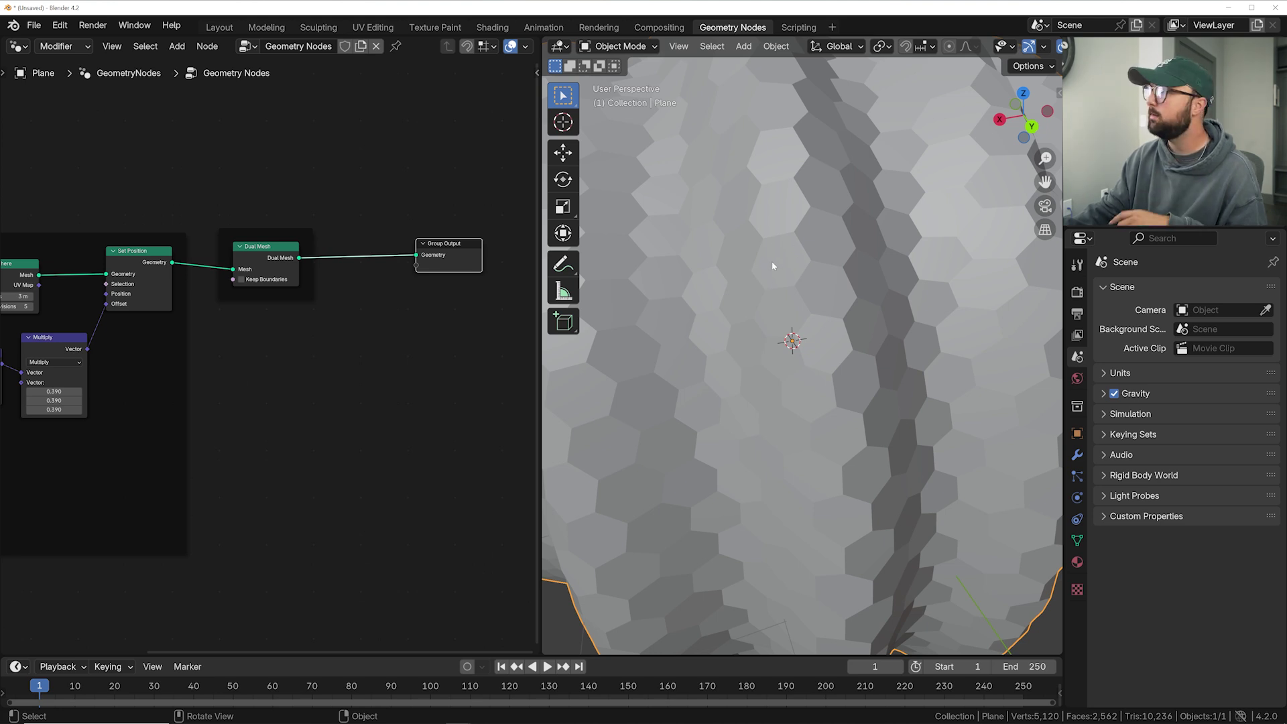
scroll(772, 267, down, 4)
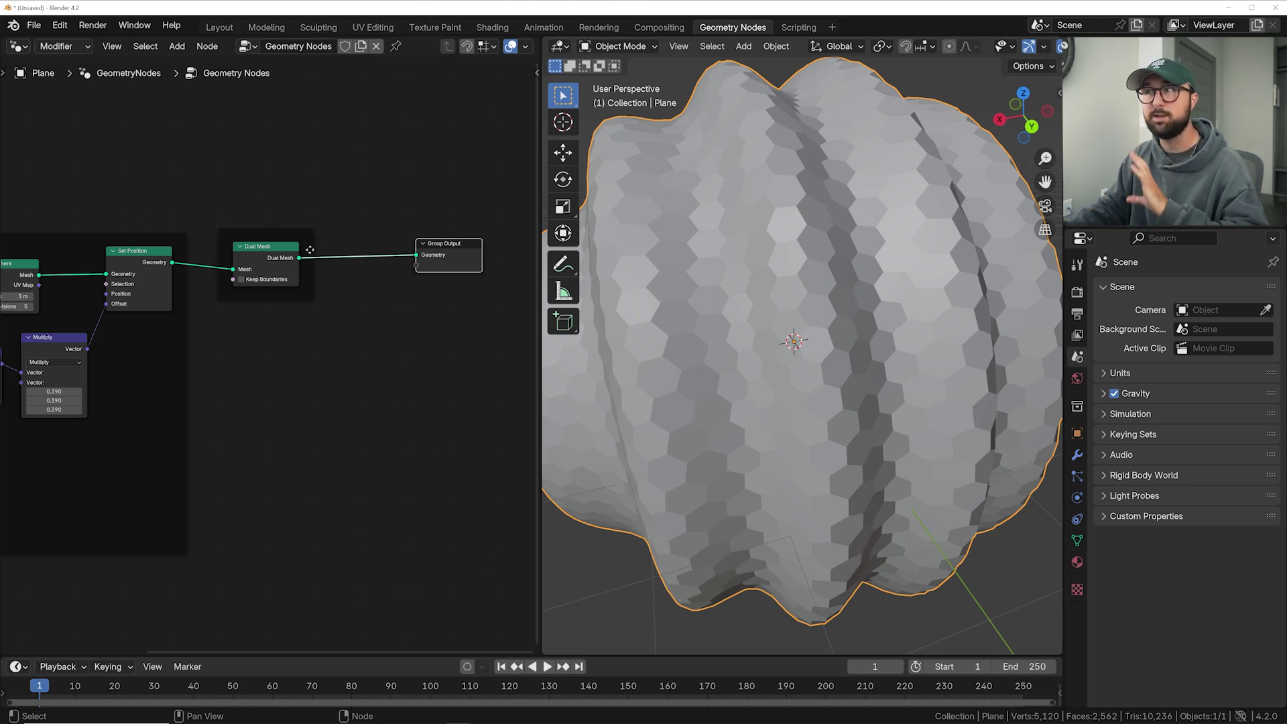
Insert an Extrude Mesh node between the Dual Mesh and Group Output nodes, and set its Offset Scale to 0
middle_drag(368, 293, 312, 293)
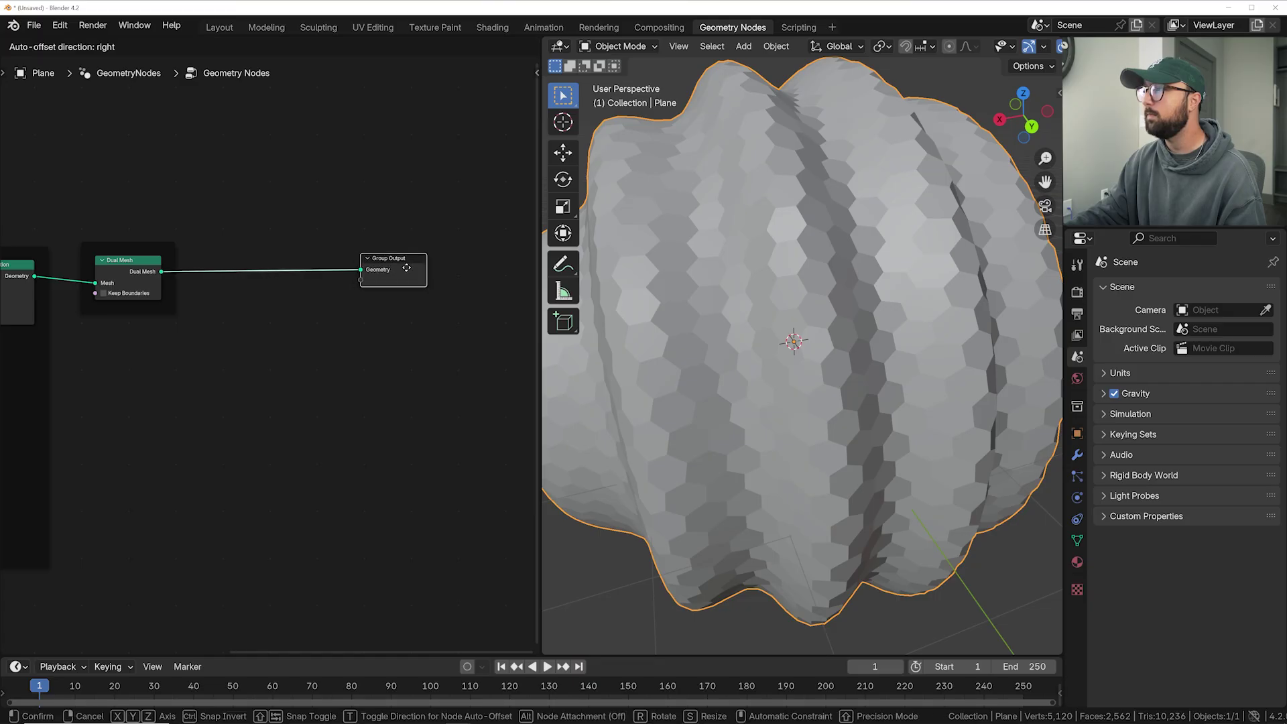
key(shift+a)
click(308, 200)
text(extr)
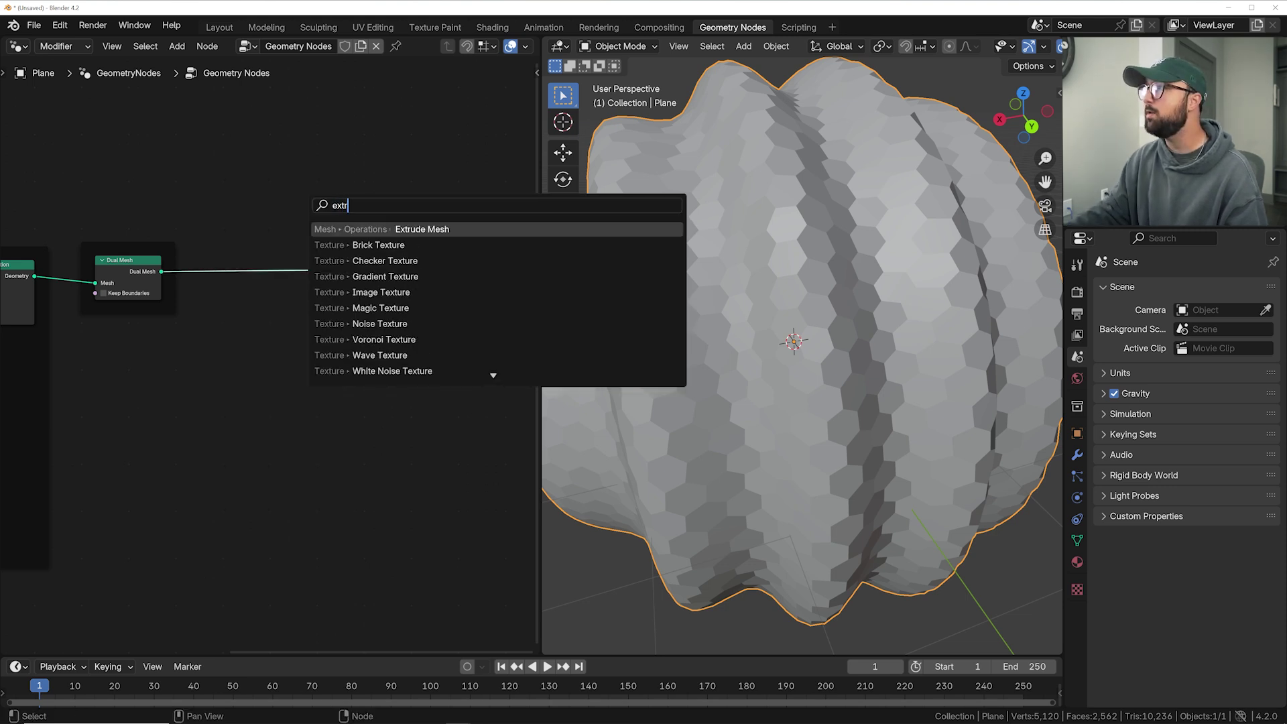
key(Return)
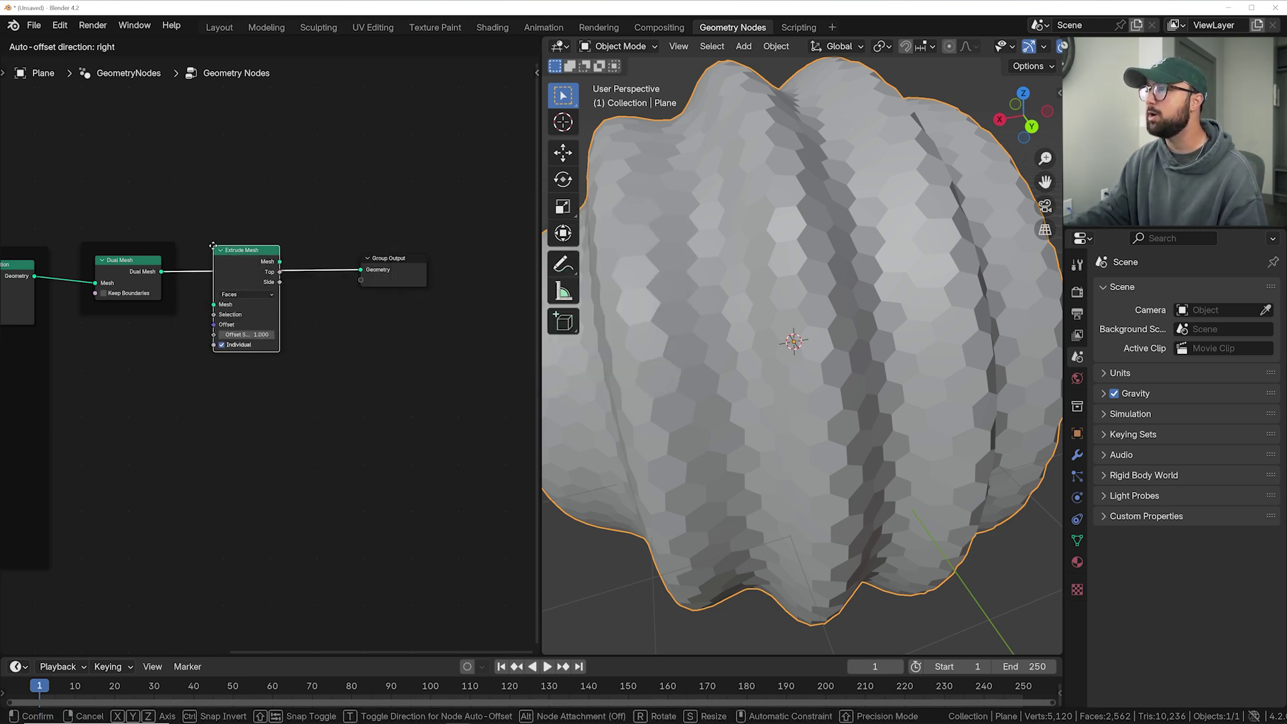
click(248, 250)
scroll(268, 323, up, 2)
click(277, 324)
text(0)
key(Return)
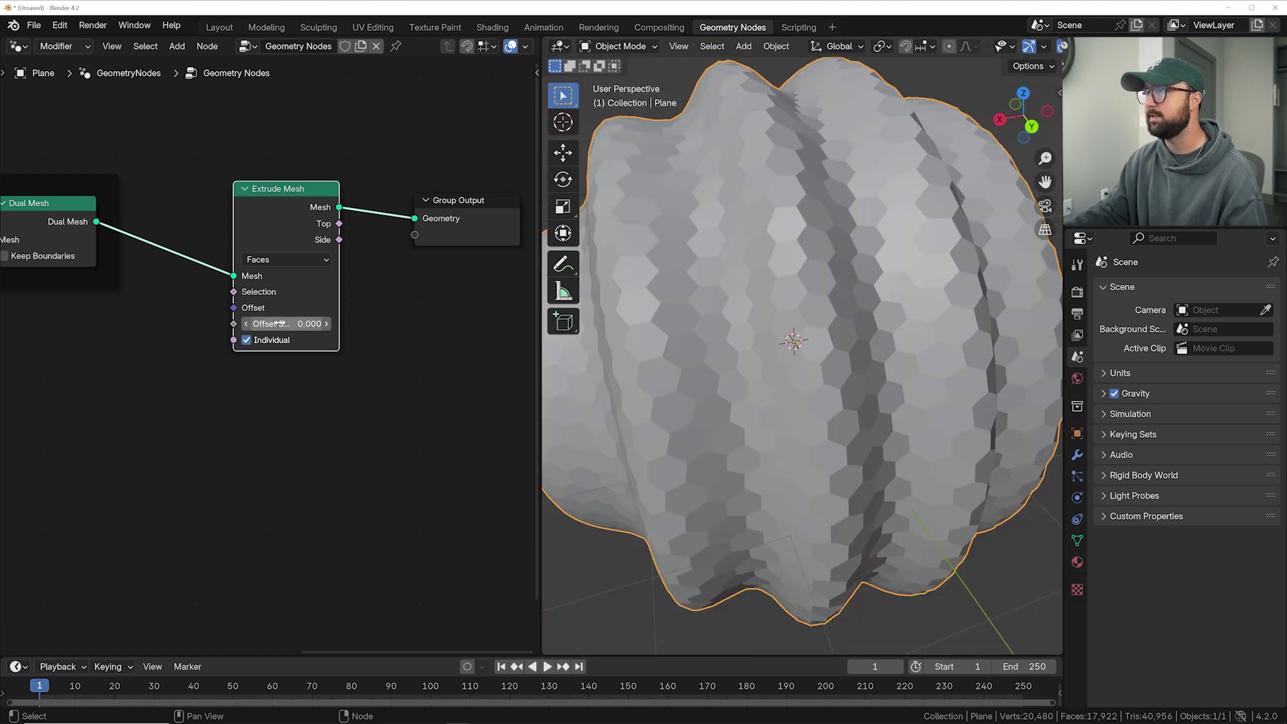
Insert a Scale Elements node between the Extrude Mesh and Group Output nodes
scroll(278, 323, down, 1)
key(shift+a)
text(scale)
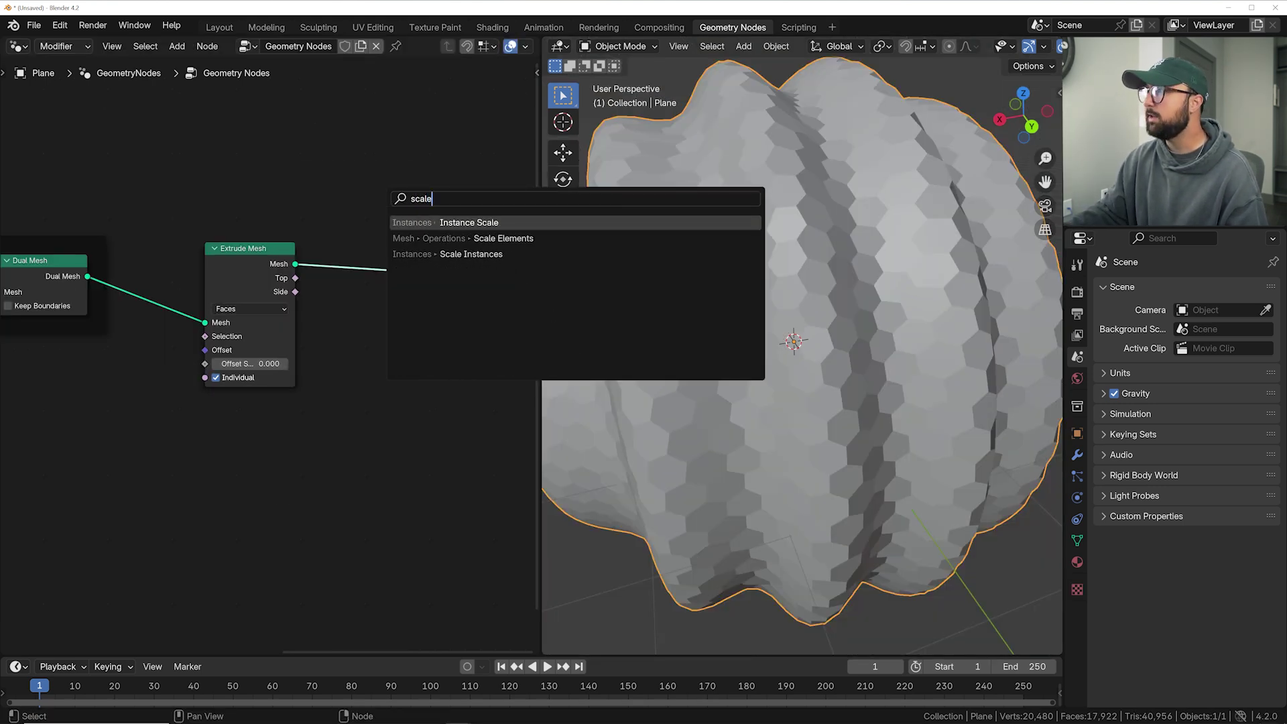
key(Down)
key(Return)
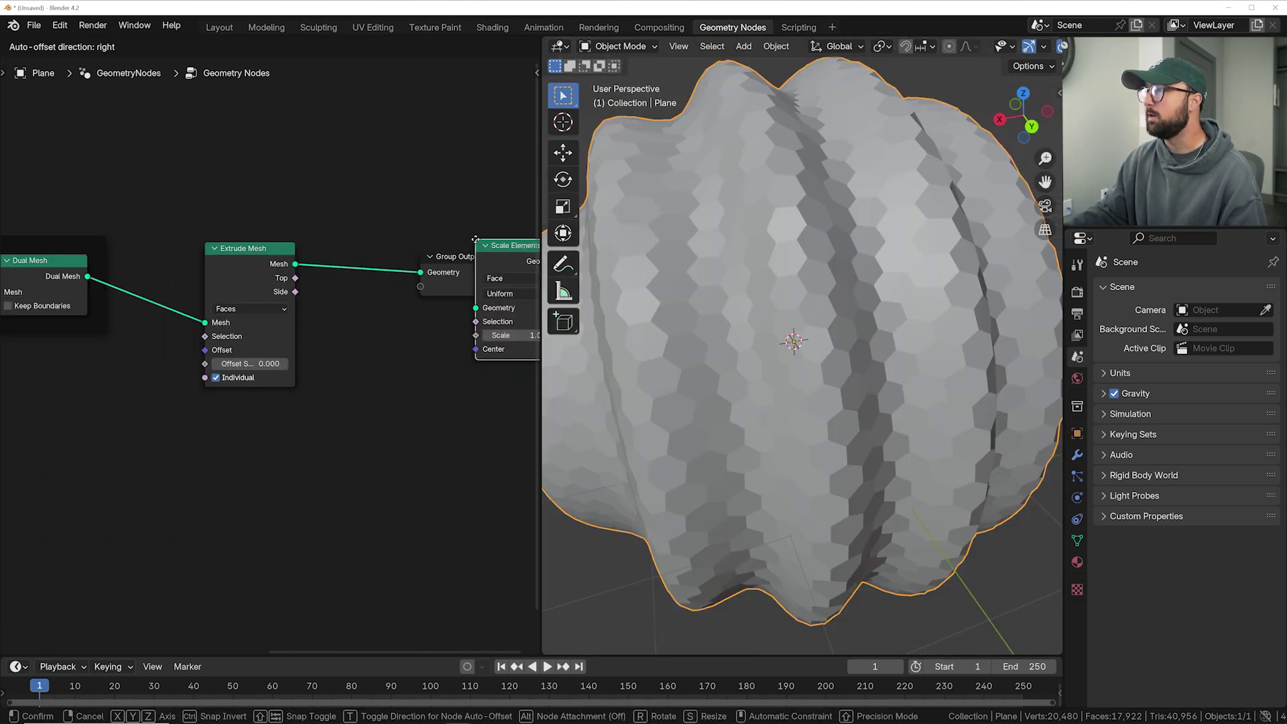
click(395, 267)
scroll(399, 275, up, 2)
middle_drag(401, 278, 326, 253)
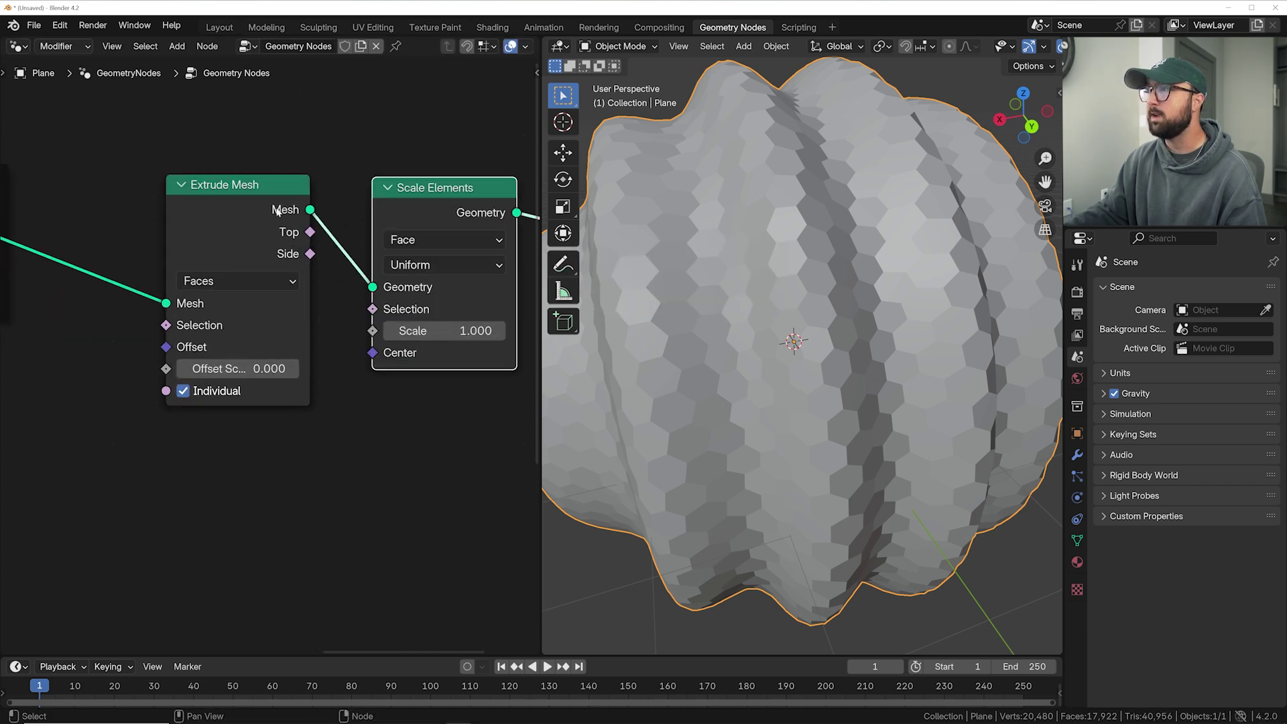
Try an Offset Scale of 0.100 on the Extrude Mesh node and reset it to 0
mouse_move(271, 210)
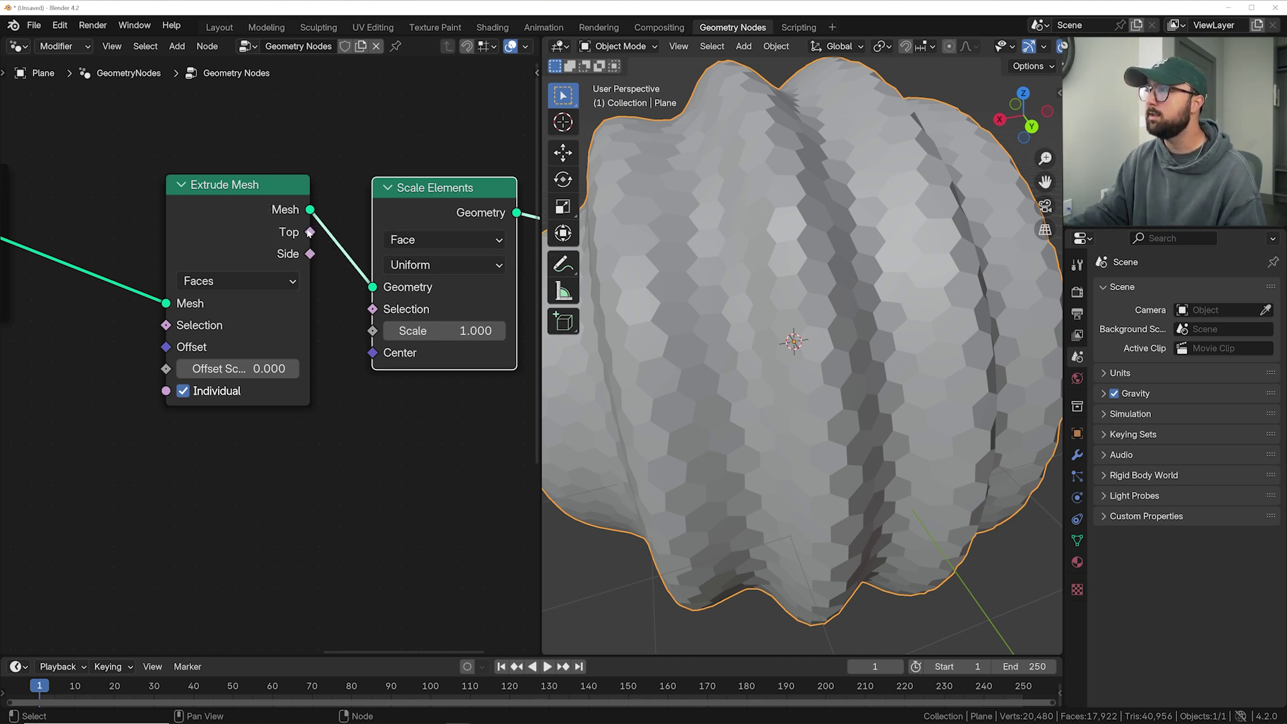
mouse_move(238, 369)
mouse_down()
mouse_move(282, 369)
mouse_move(258, 369)
mouse_up()
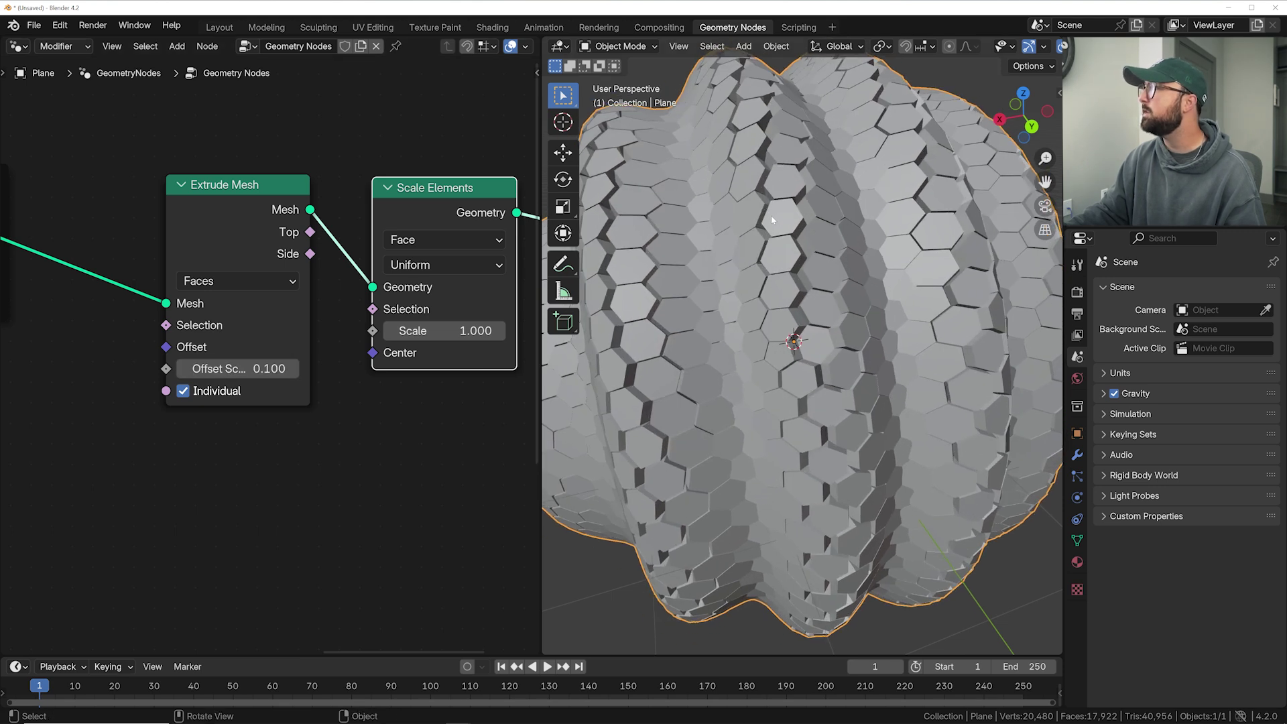
click(184, 370)
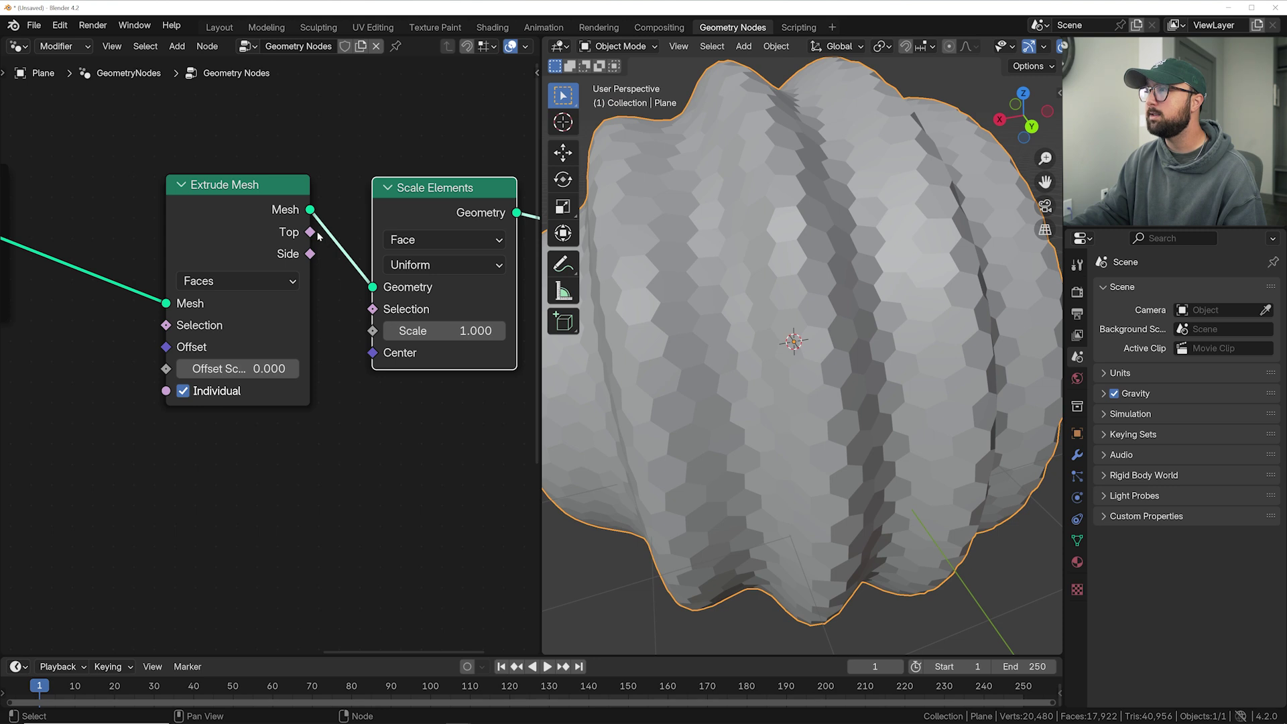
Link Extrude Mesh's Top output to Scale Elements' Selection and set the Scale to 0.690 with the viewport in wireframe shading
drag(310, 233, 318, 134)
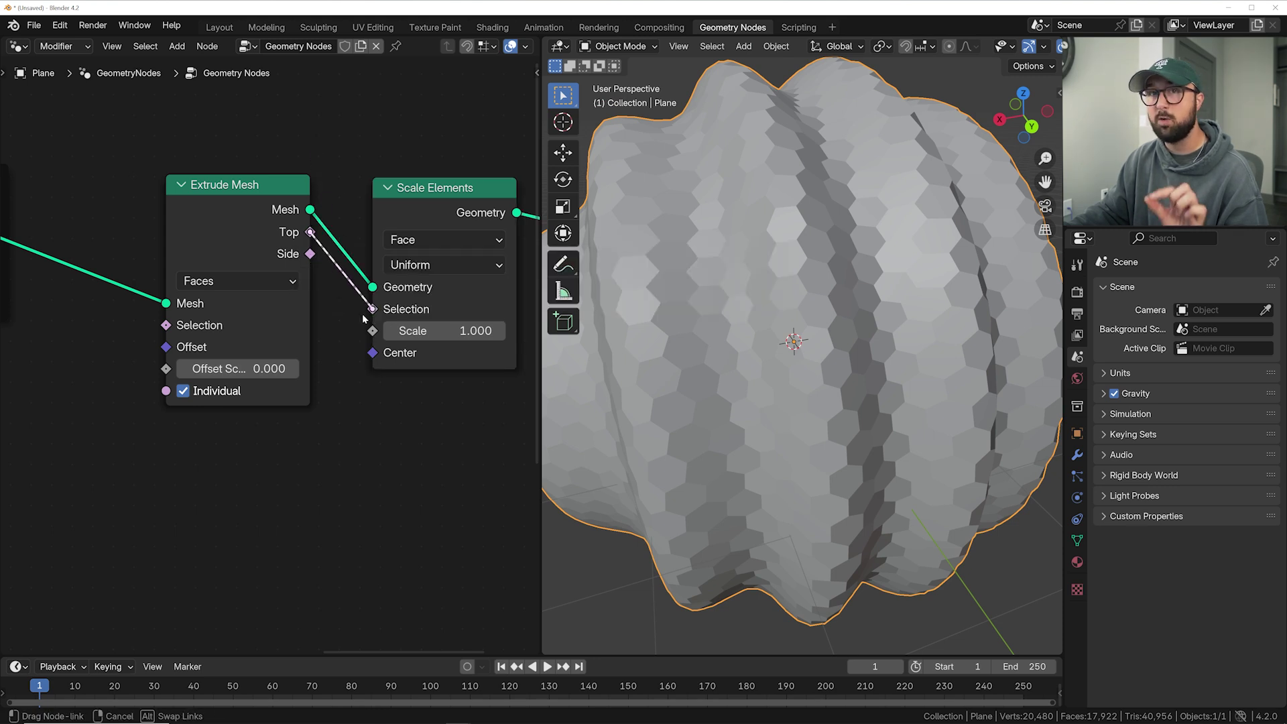
drag(363, 318, 363, 319)
scroll(1005, 48, down, 5)
click(990, 46)
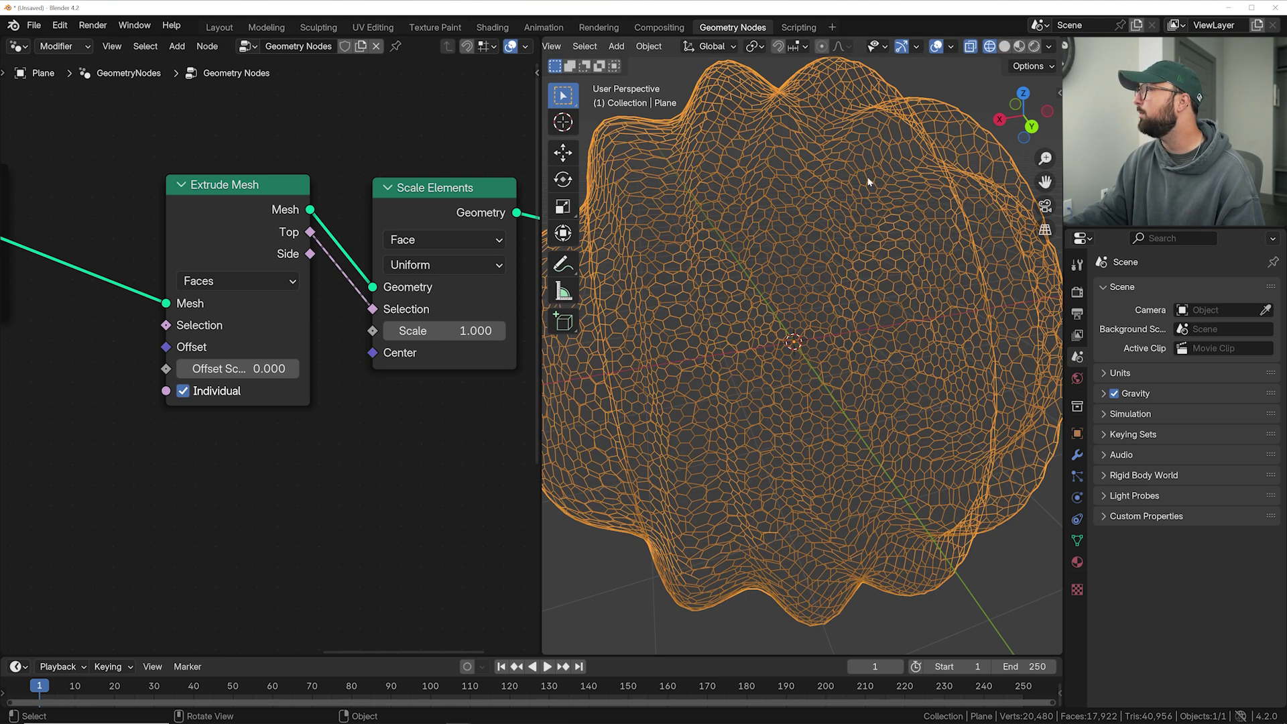
scroll(844, 191, up, 5)
drag(442, 331, 401, 330)
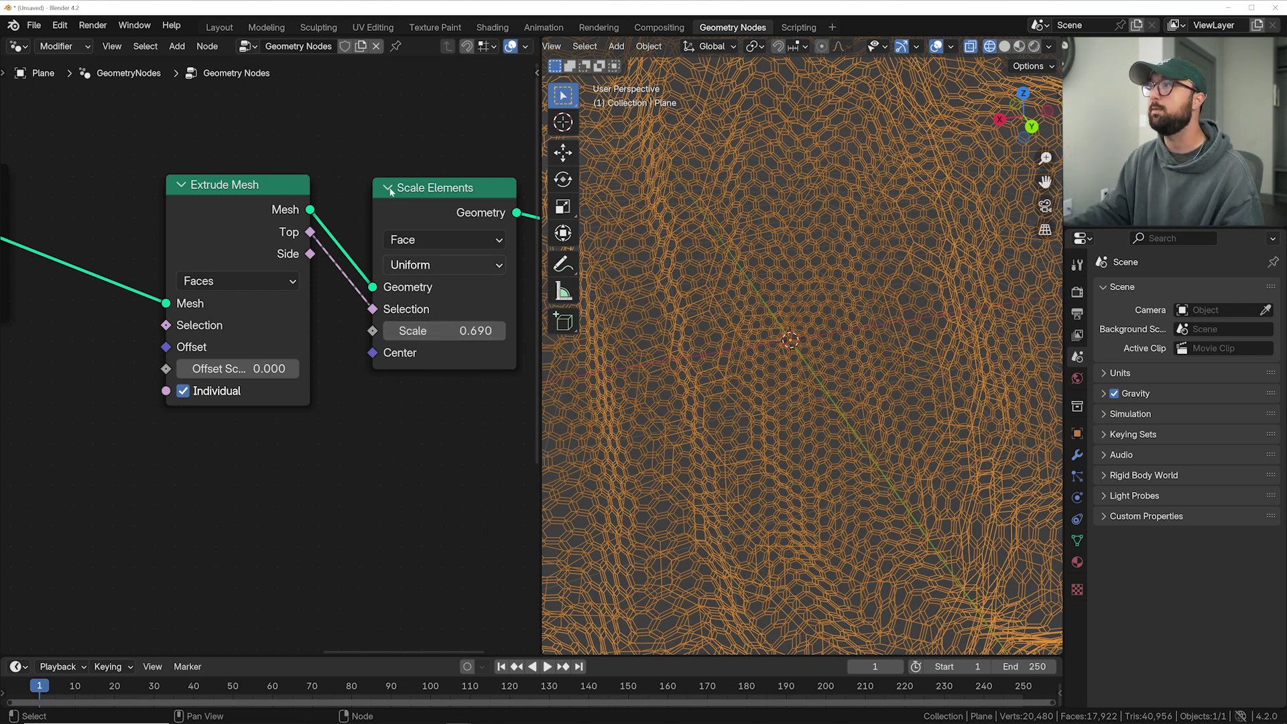
Return the viewport to solid shading and move the Group Output node farther from Scale Elements
scroll(760, 324, down, 5)
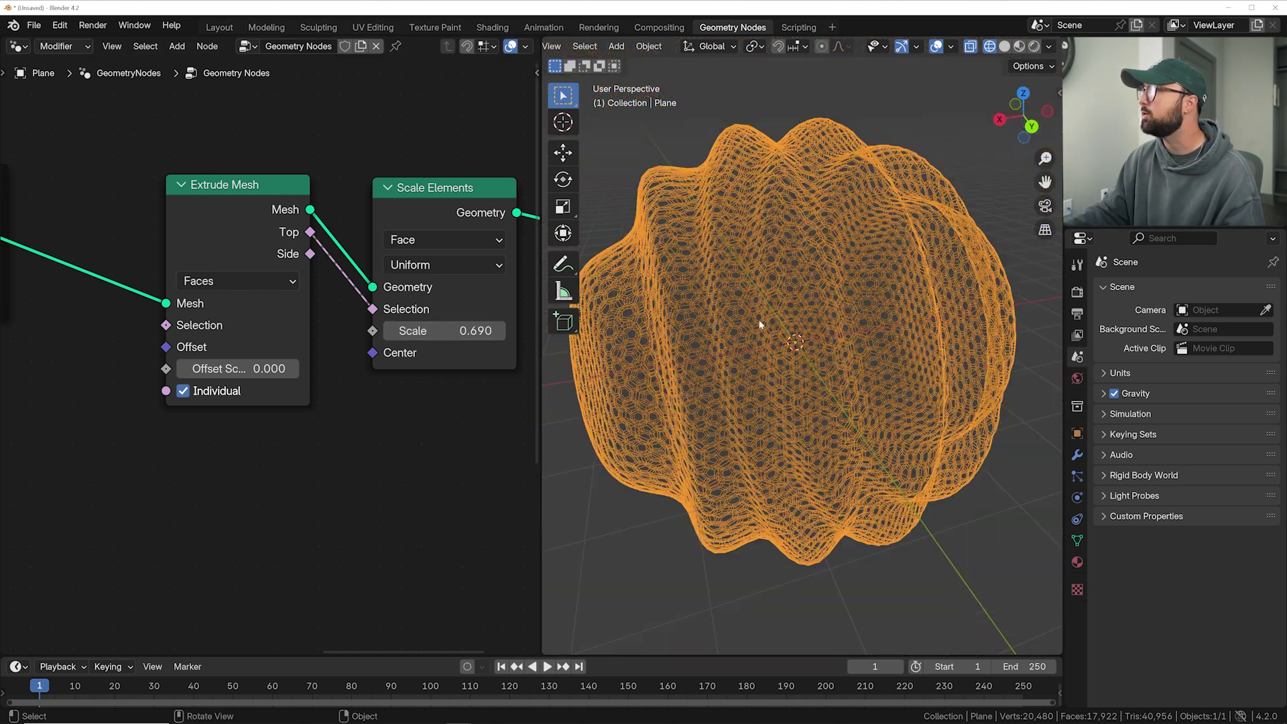
click(1005, 48)
scroll(423, 212, down, 2)
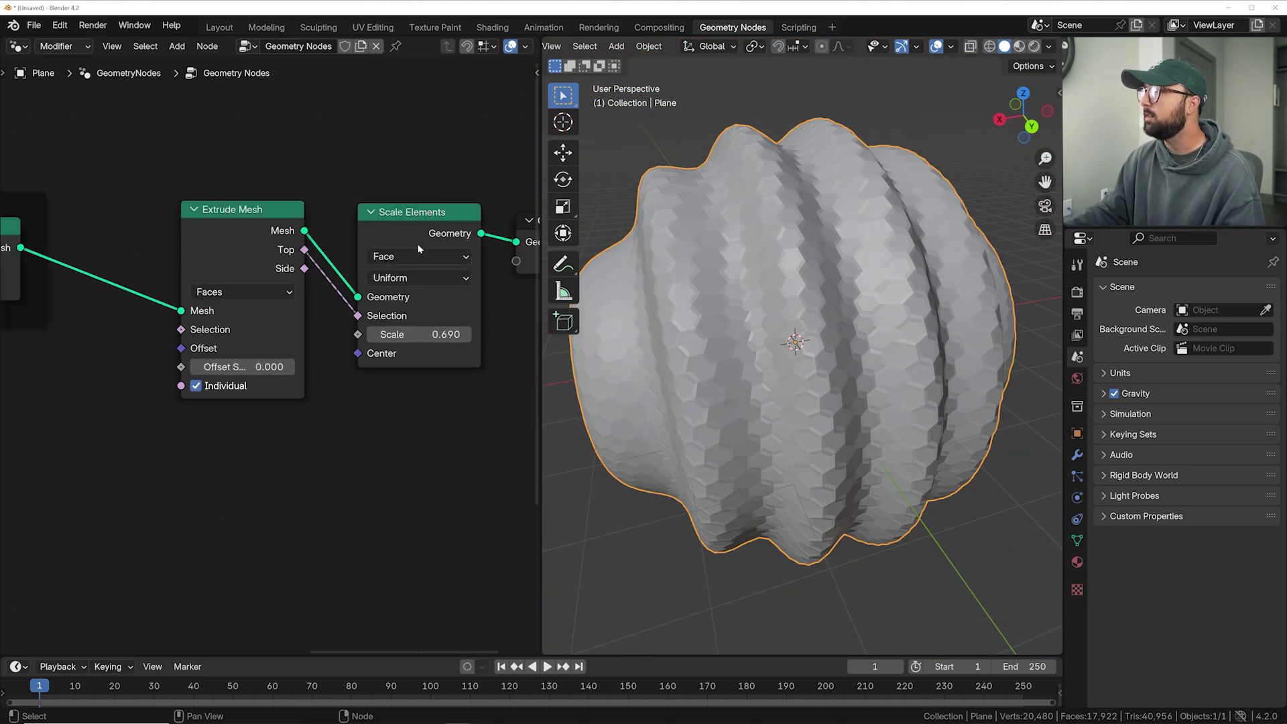
middle_drag(420, 247, 215, 278)
drag(350, 258, 487, 251)
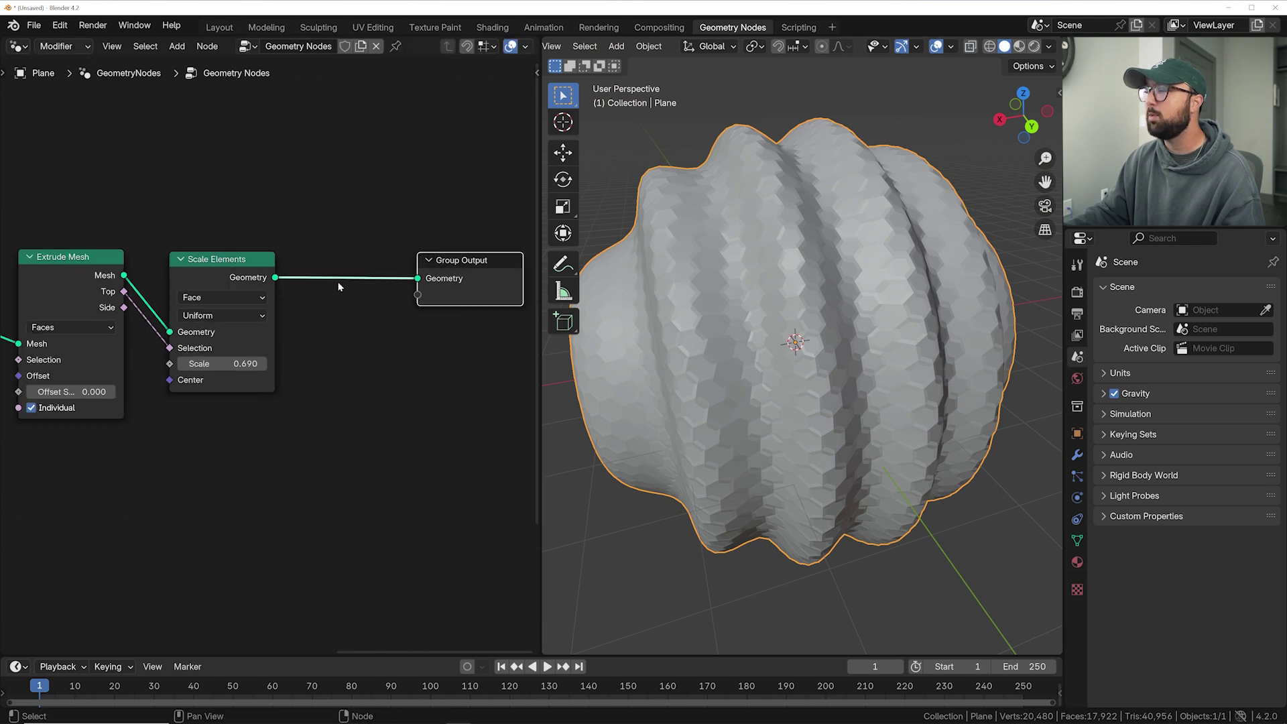
Insert a Delete Geometry node between the Scale Elements and Group Output nodes
scroll(338, 287, down, 2)
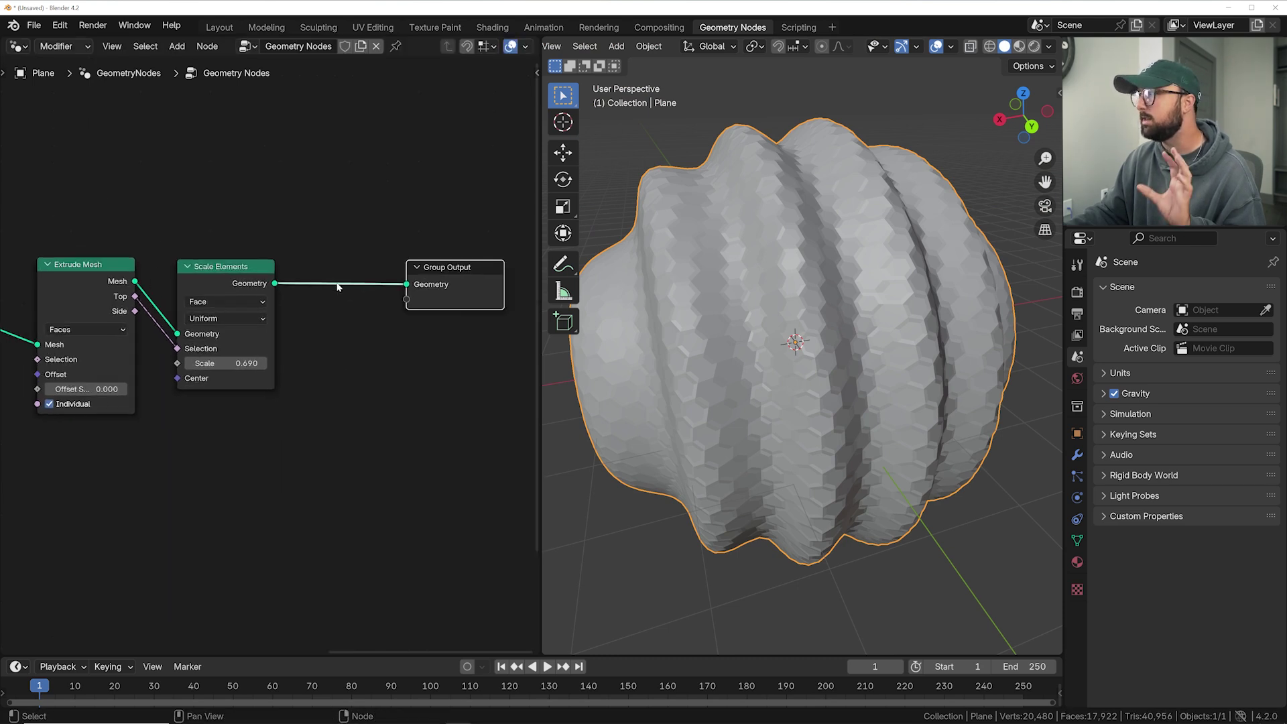
scroll(268, 335, up, 5)
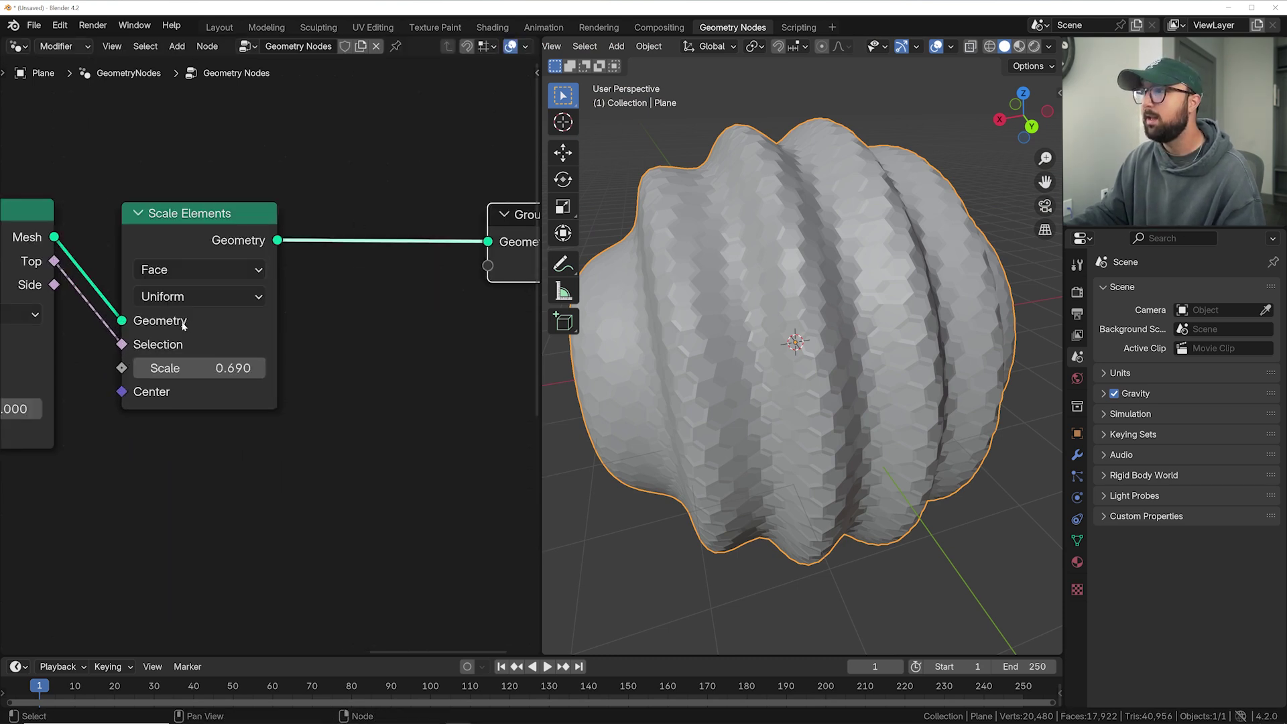
middle_drag(185, 324, 395, 318)
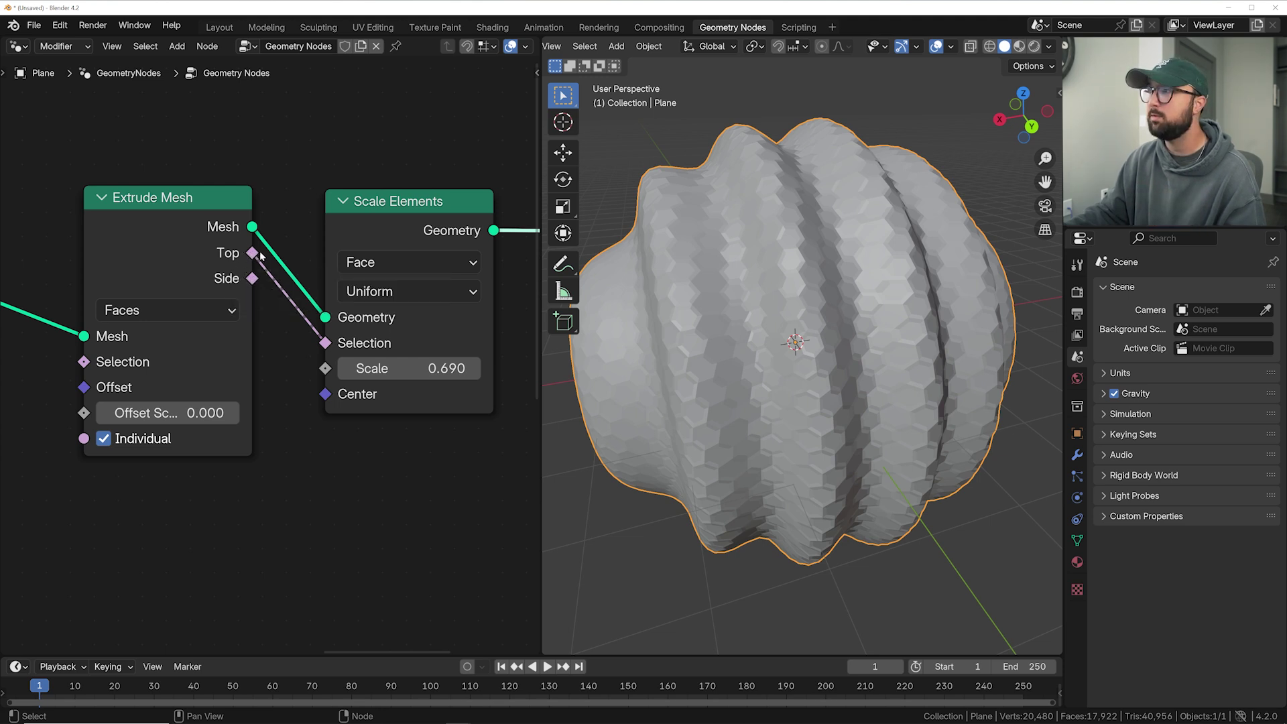
scroll(400, 290, down, 2)
key(shift+a)
text(del)
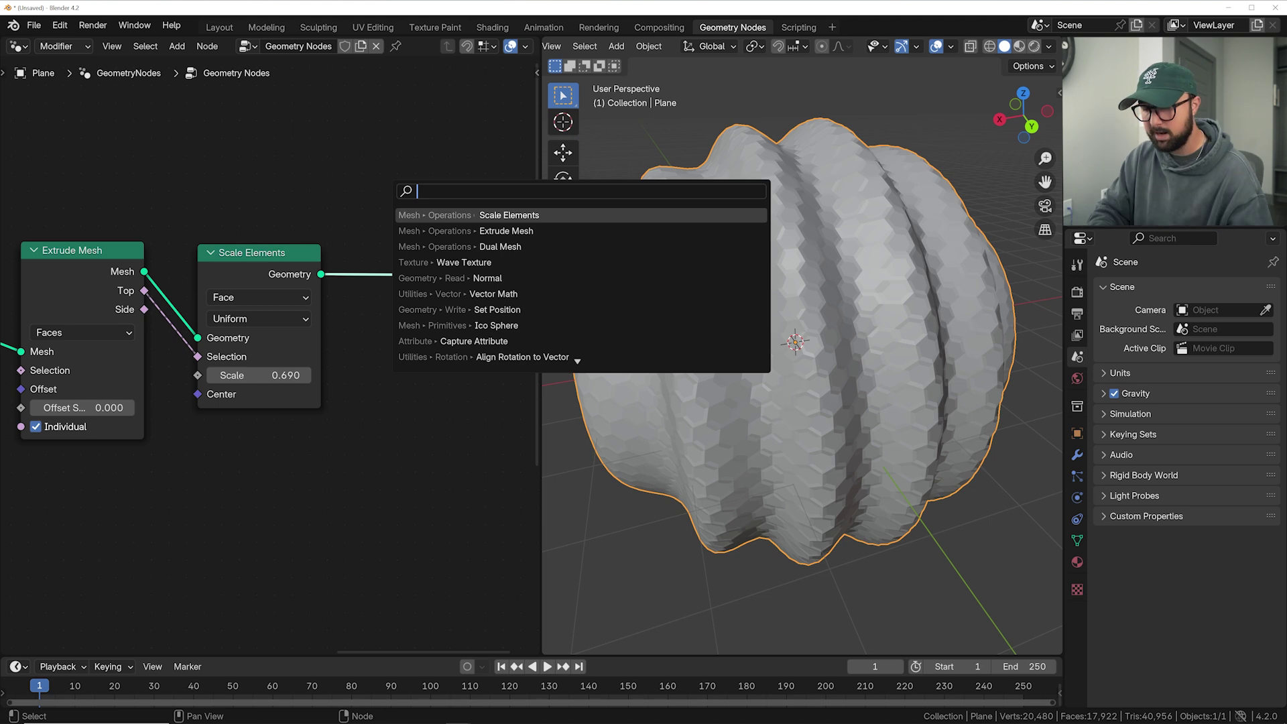
key(Return)
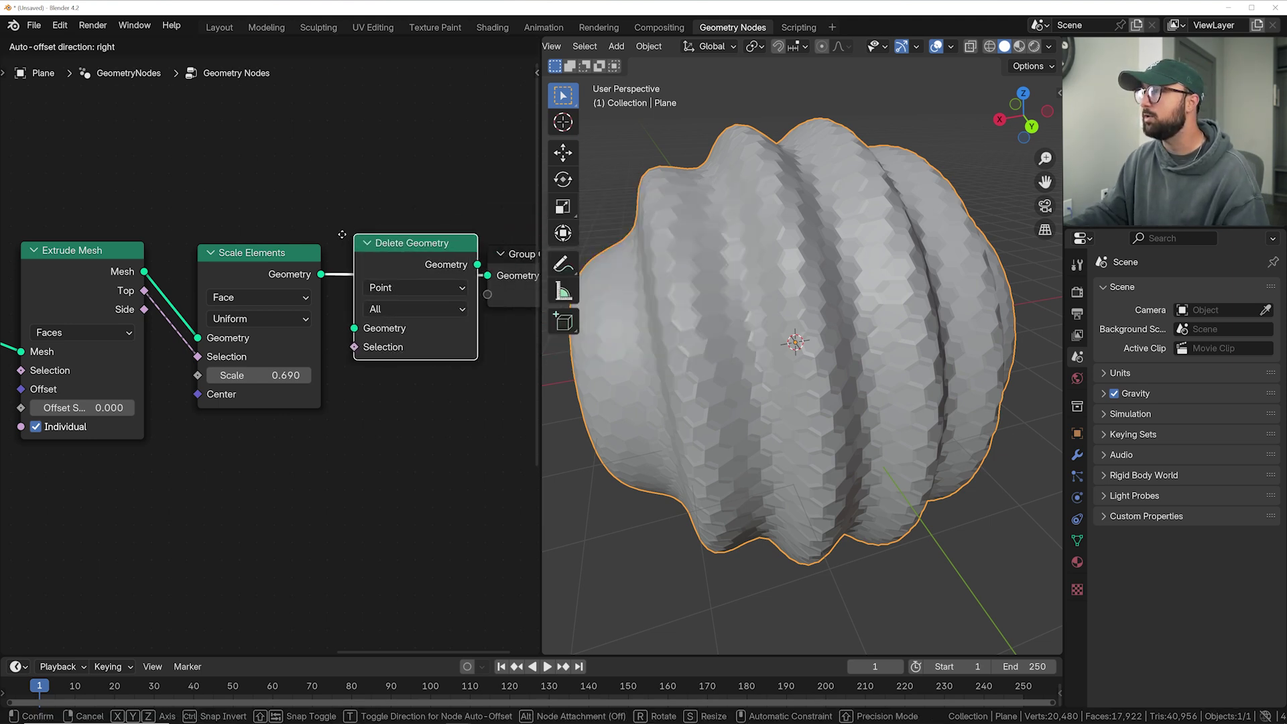
click(385, 295)
Set the Delete Geometry domain to Face and link Extrude Mesh's Top output to its Selection
click(387, 288)
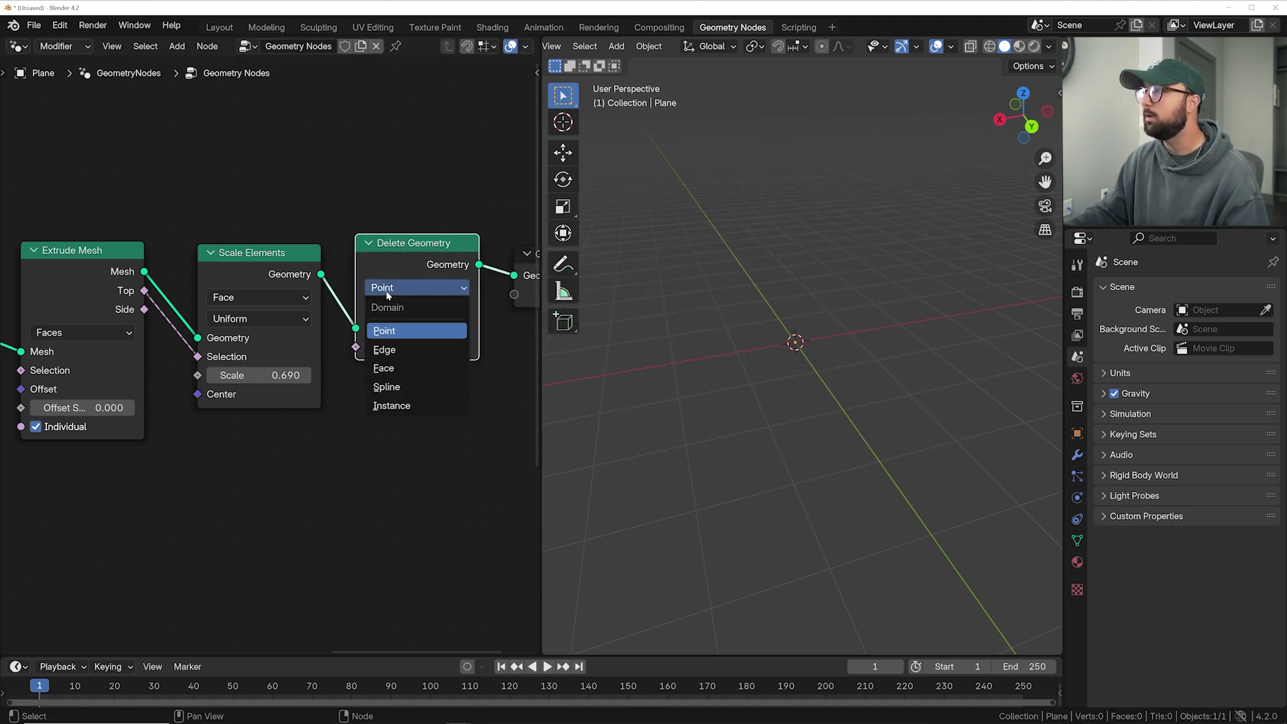
click(384, 368)
drag(144, 291, 161, 271)
drag(327, 324, 355, 347)
Hide the viewport overlays and set the Scale Elements node's Scale to 0.640
scroll(754, 350, up, 5)
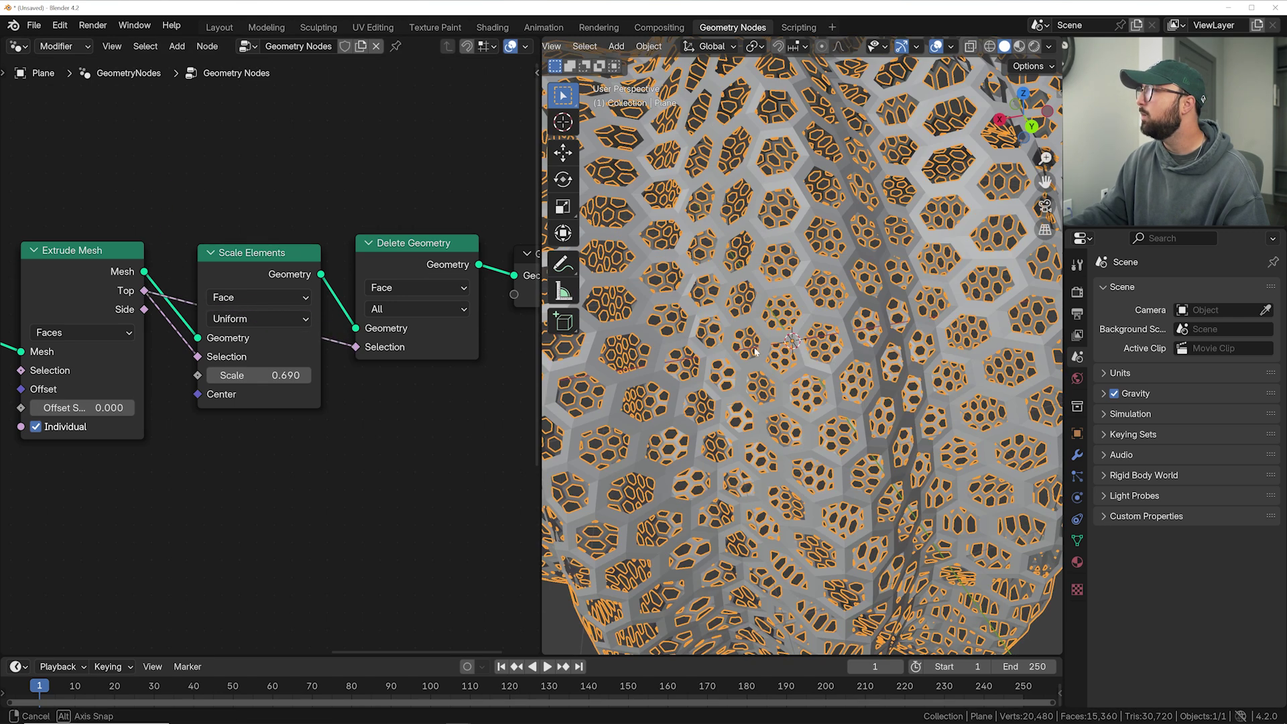
middle_drag(754, 350, 893, 87)
click(938, 46)
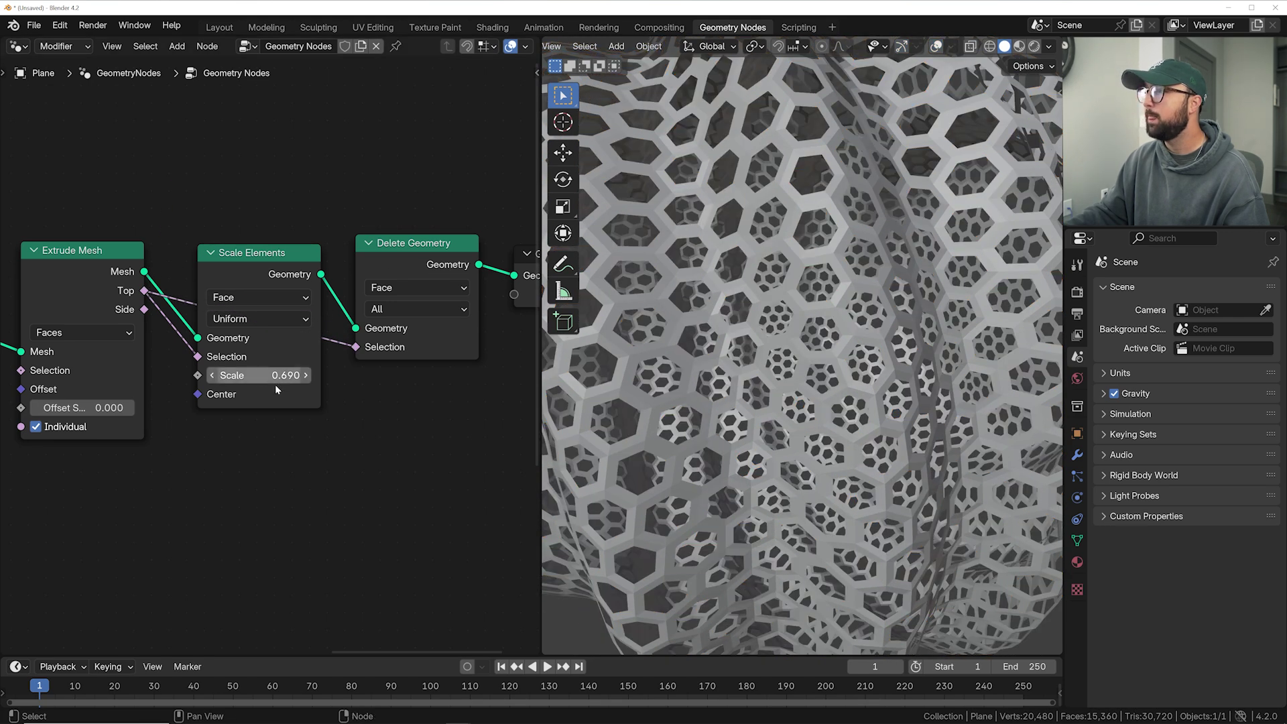
mouse_move(258, 375)
mouse_down()
mouse_move(270, 375)
mouse_move(203, 375)
mouse_move(289, 376)
mouse_move(229, 375)
mouse_move(249, 375)
mouse_up()
Enclose the Extrude Mesh, Scale Elements and Delete Geometry nodes in a frame and move the Group Output farther away
scroll(258, 376, down, 4)
drag(413, 214, 158, 436)
key(ctrl+j)
scroll(156, 432, down, 5)
middle_drag(166, 422, 323, 406)
scroll(83, 442, down, 2)
scroll(261, 315, up, 6)
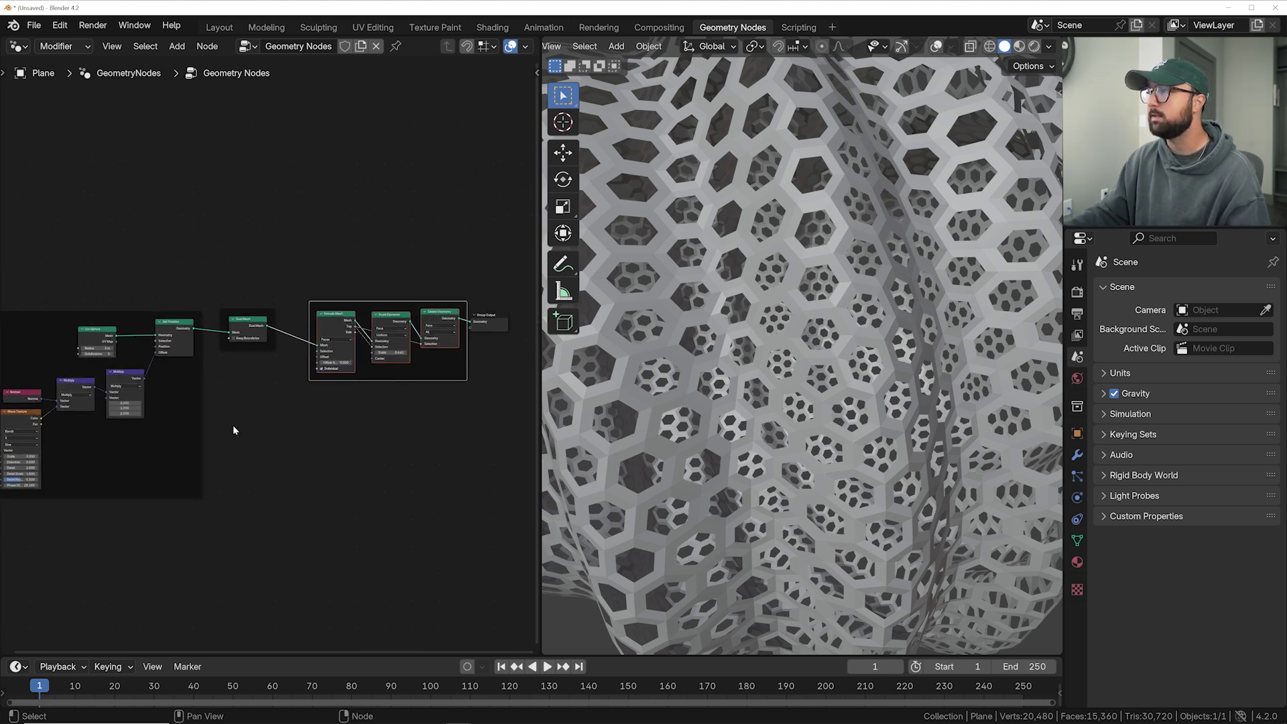
middle_drag(230, 431, 75, 443)
drag(390, 319, 469, 317)
middle_drag(432, 322, 307, 334)
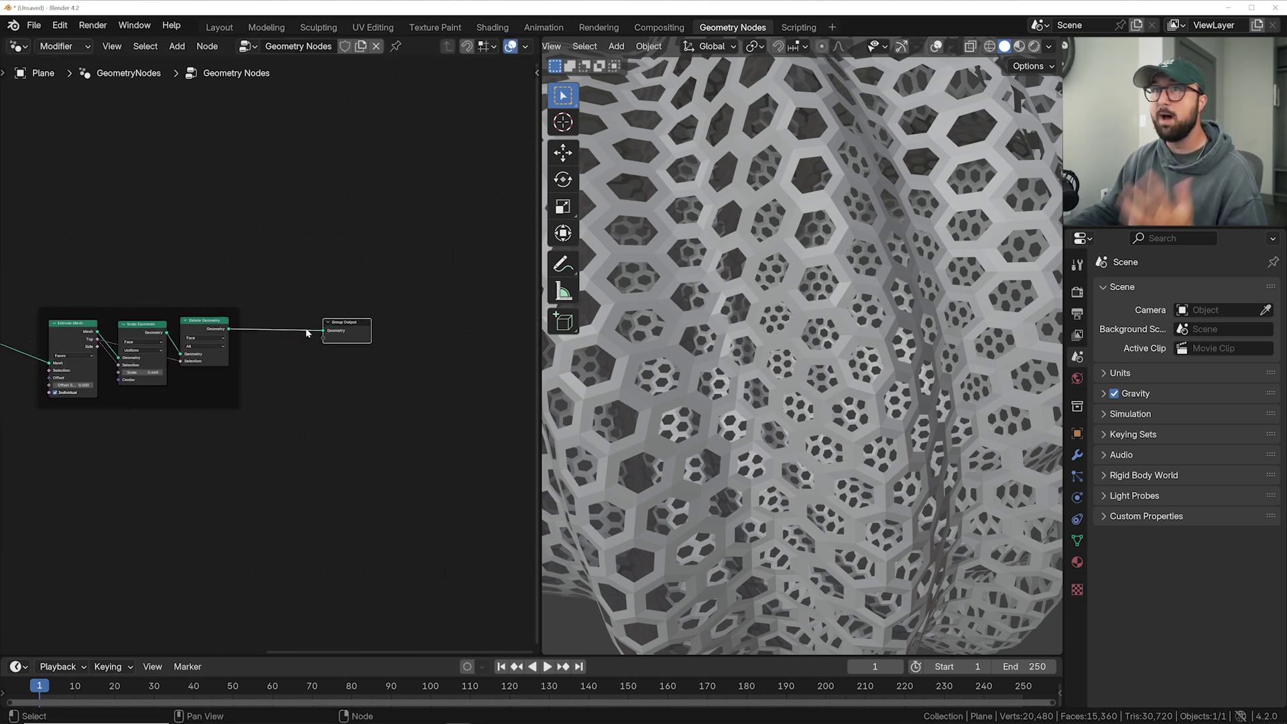
Insert a second Extrude Mesh node between the Delete Geometry and Group Output nodes
scroll(306, 333, up, 3)
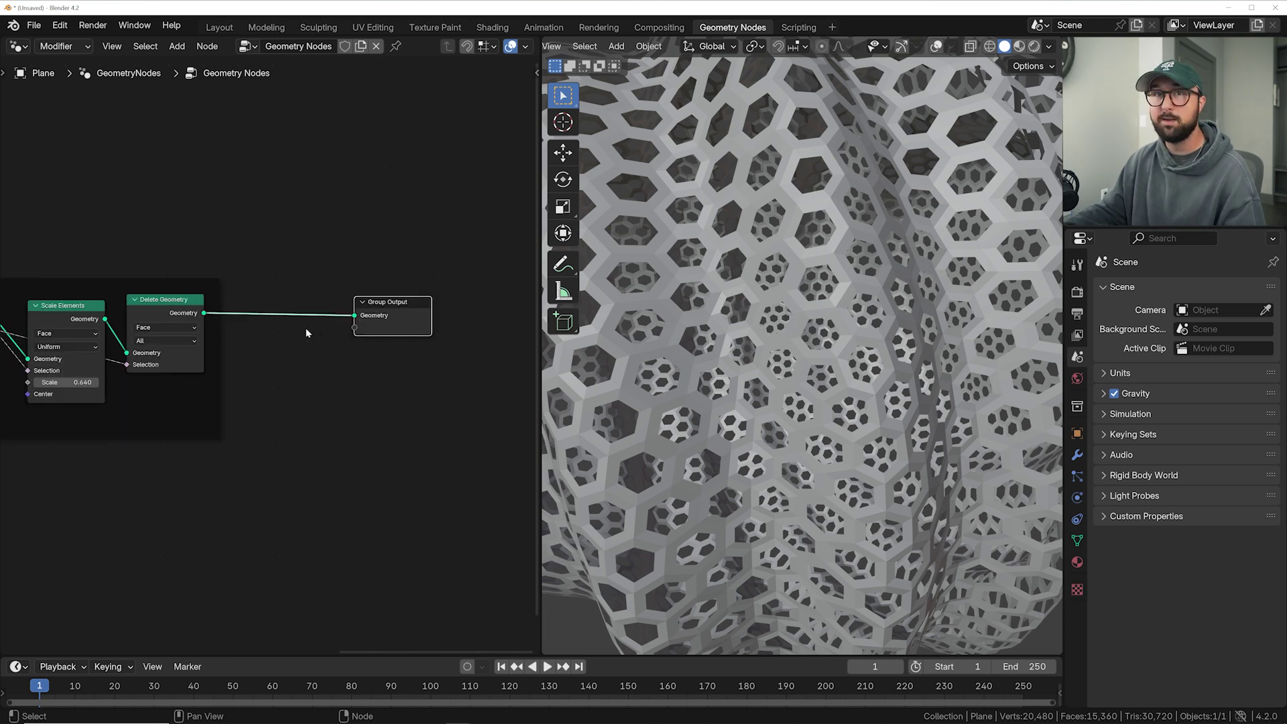
scroll(306, 334, up, 1)
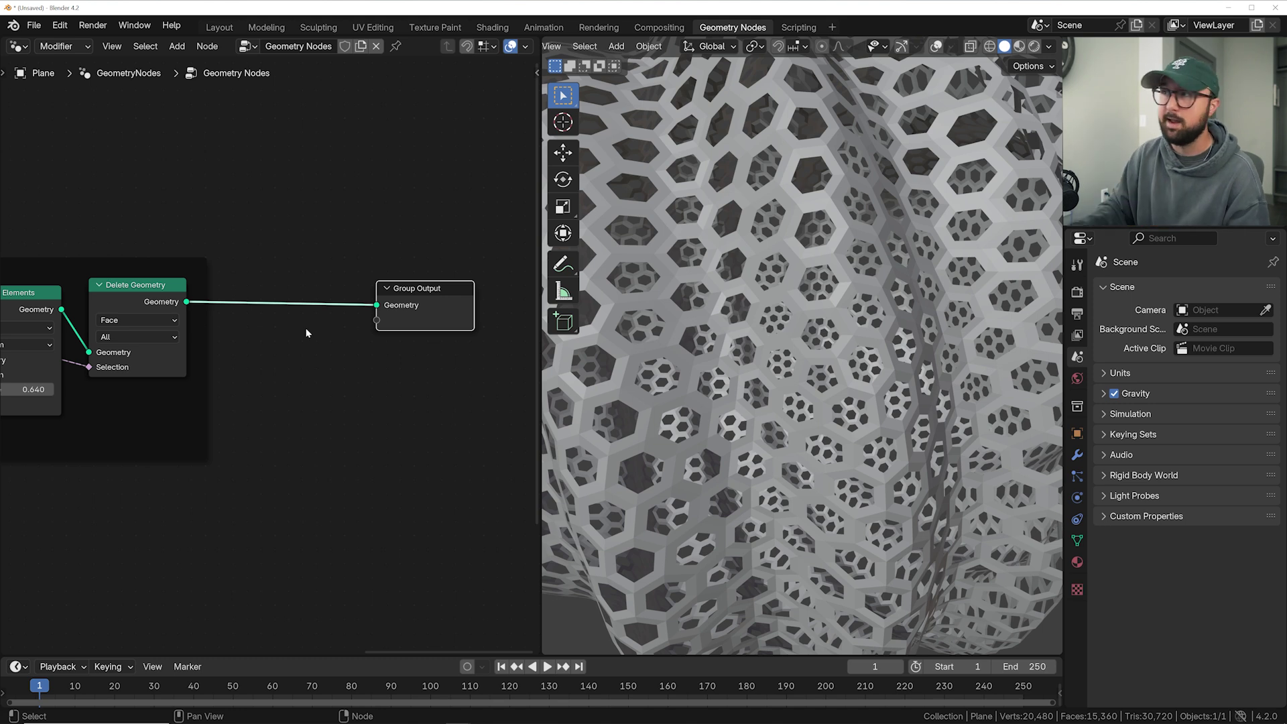
key(shift+a)
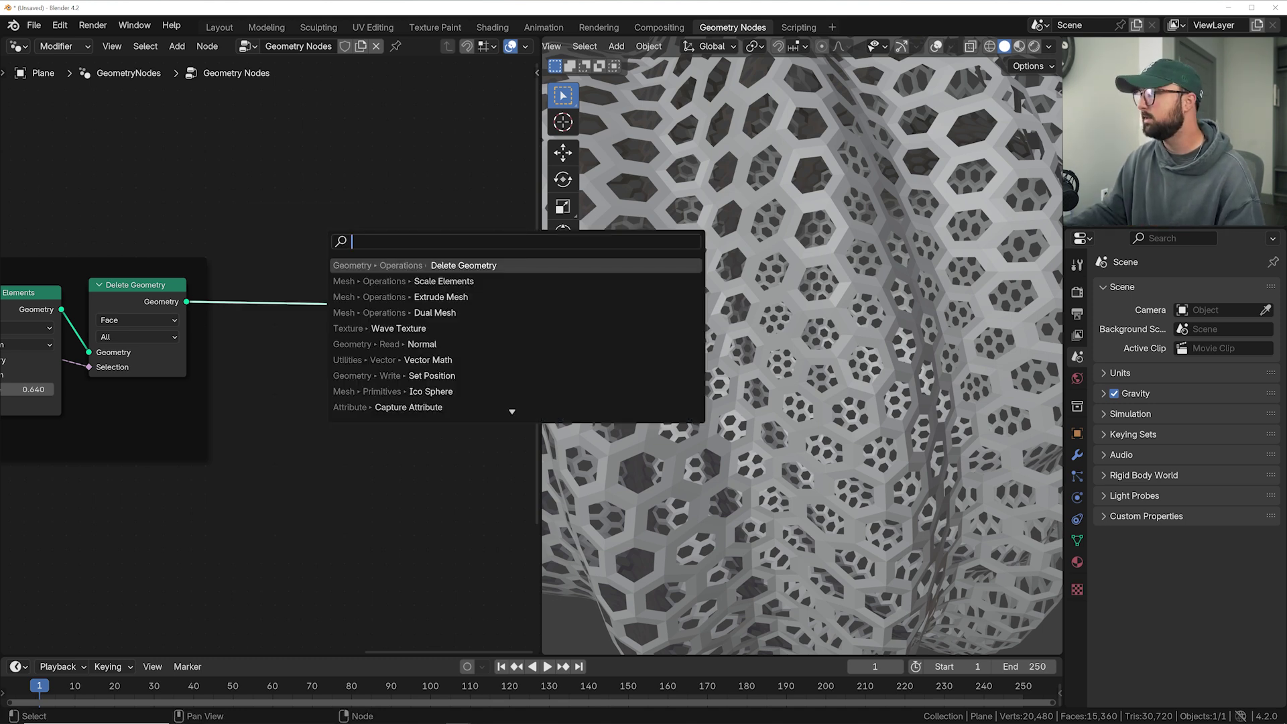
text(extru)
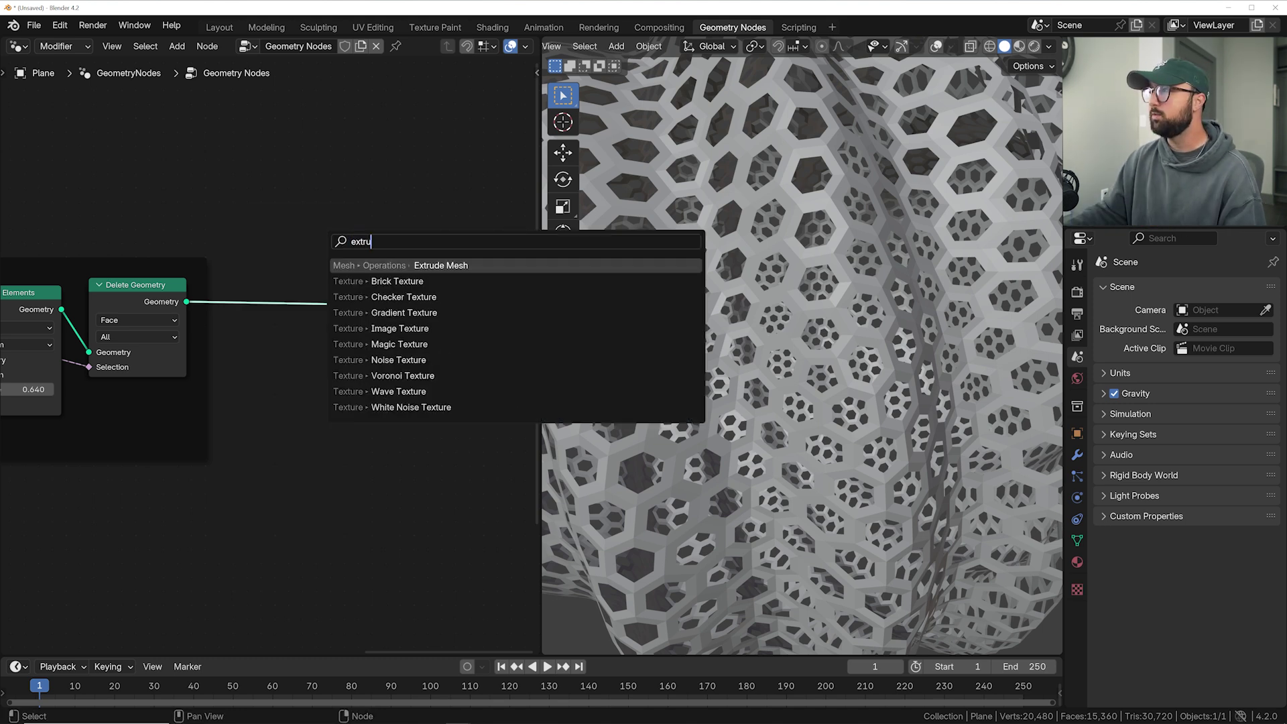
key(Return)
click(257, 252)
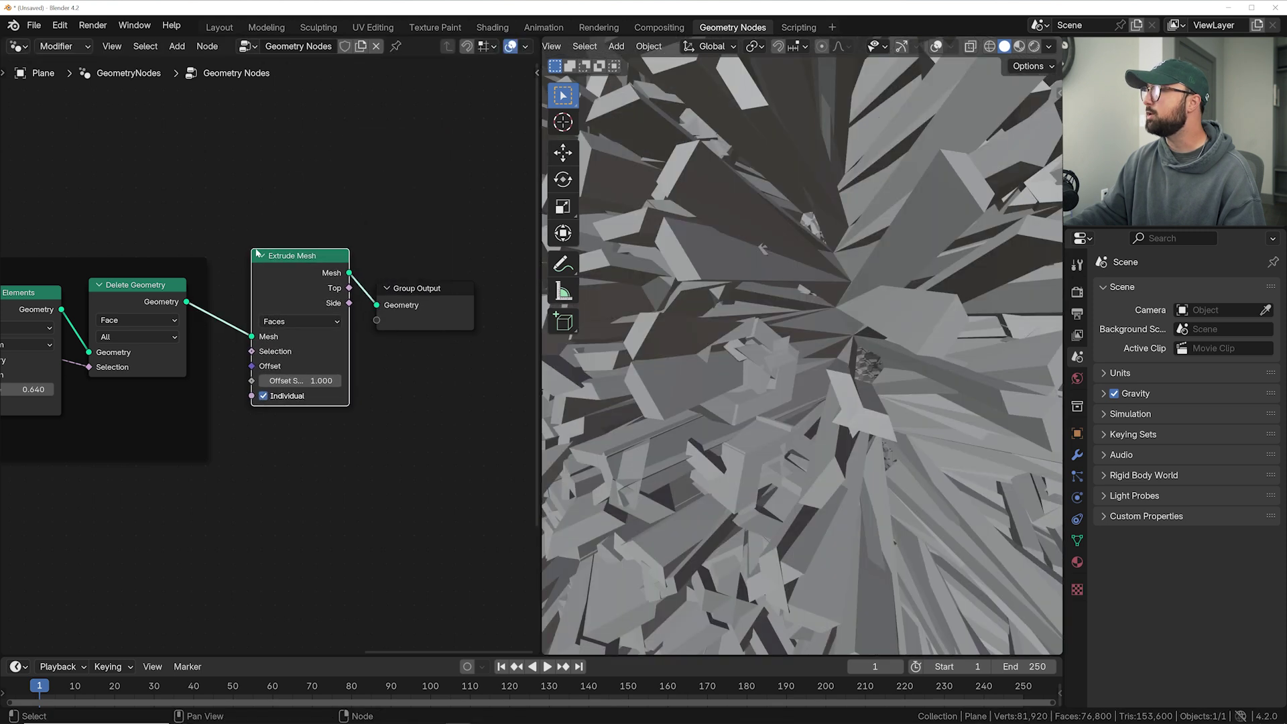
Turn off Individual on the second Extrude Mesh node and set its Offset Scale to 0.040
shift+drag(316, 381, 356, 365)
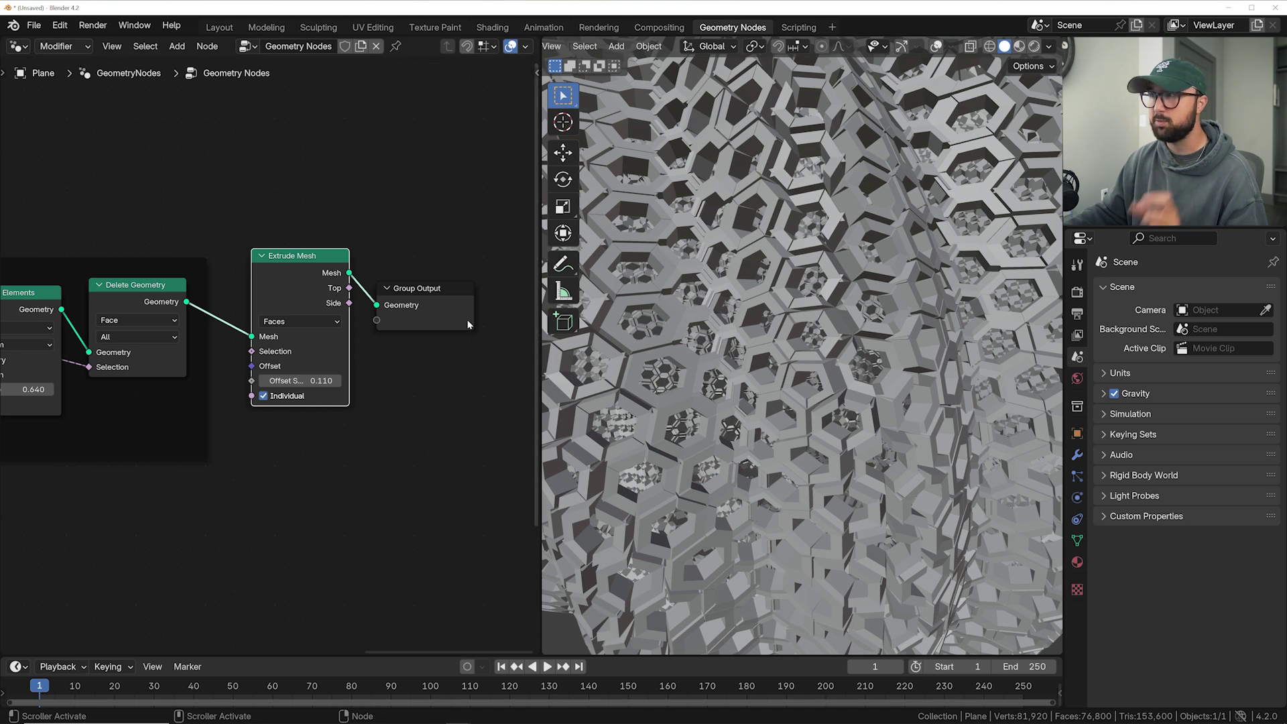
click(264, 396)
drag(315, 380, 293, 380)
Insert a Subdivision Surface node between the second Extrude Mesh and the Group Output
key(shift+a)
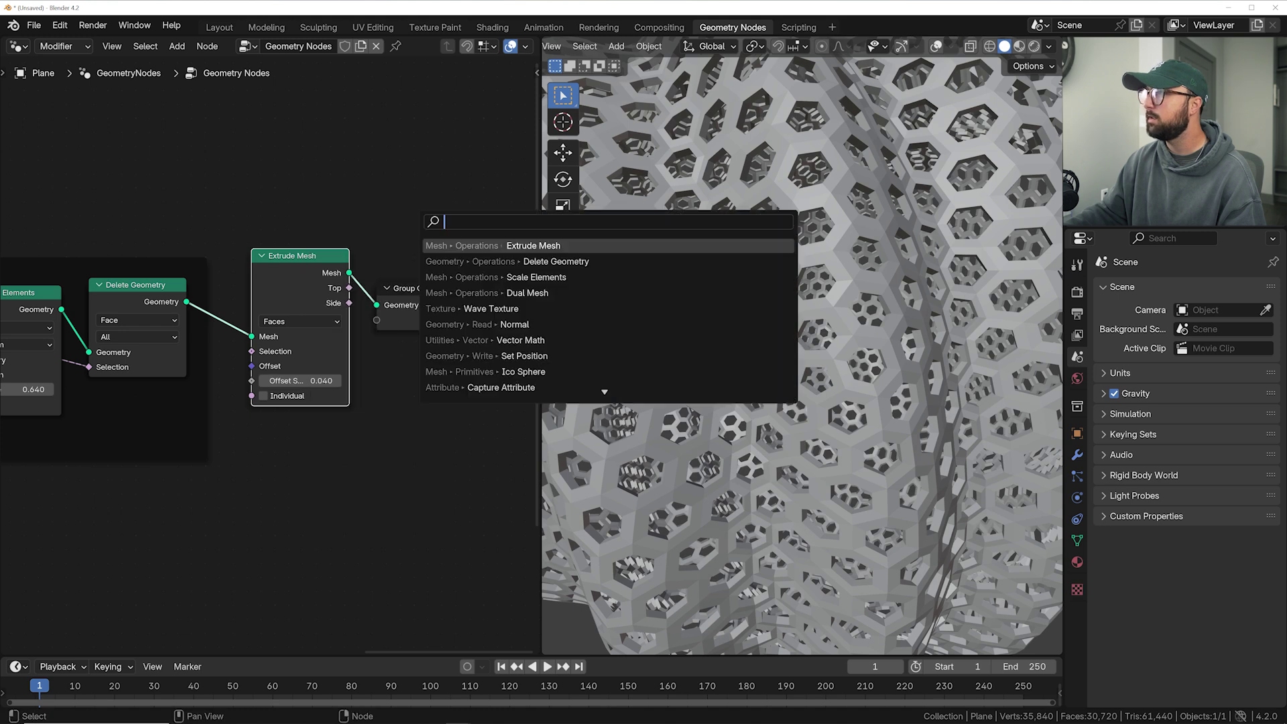
text(sub)
key(Down)
key(Down)
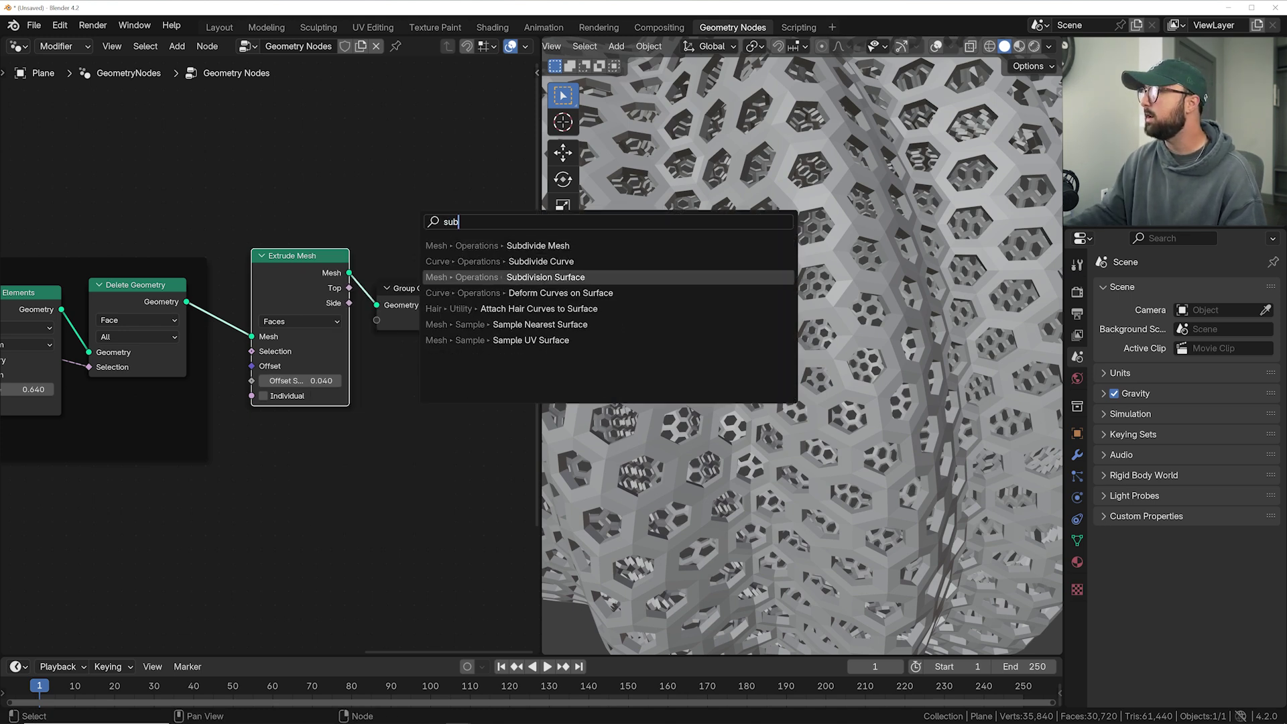
key(Return)
click(374, 272)
middle_drag(499, 375, 427, 368)
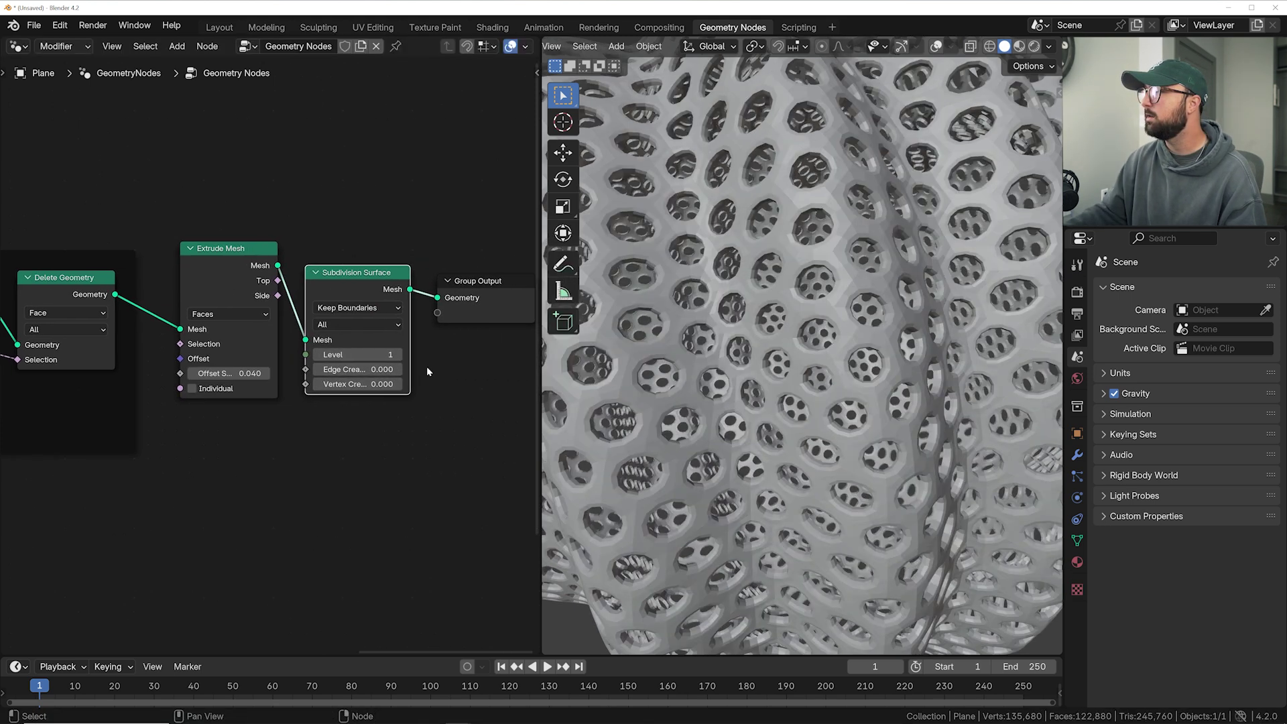
Set the Subdivision Surface node's Level to 2
click(400, 356)
scroll(724, 311, down, 5)
middle_drag(724, 311, 754, 293)
scroll(790, 304, up, 6)
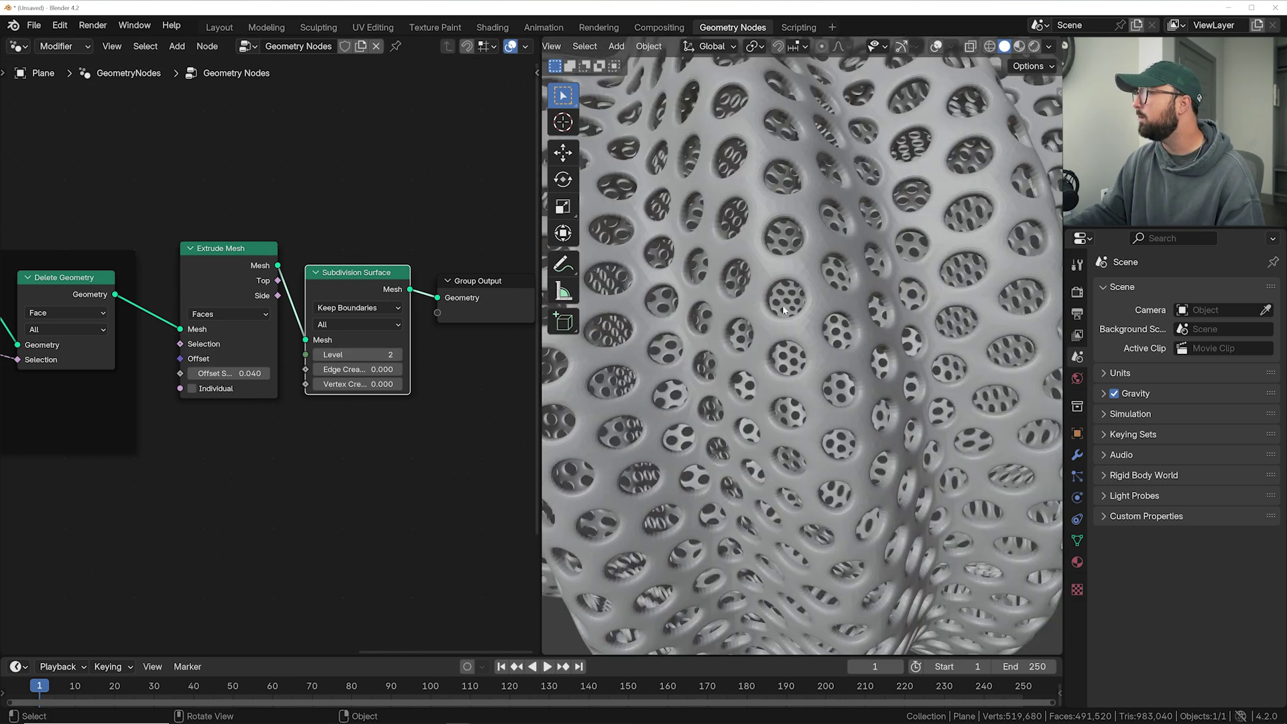
Examine the smoothed lattice up close and as a whole from different angles
scroll(784, 310, down, 6)
mouse_move(774, 299)
middle_down()
mouse_move(929, 261)
mouse_move(768, 260)
mouse_move(784, 295)
middle_up()
scroll(769, 261, down, 5)
scroll(784, 296, up, 6)
scroll(452, 303, down, 1)
middle_drag(452, 301, 451, 303)
scroll(859, 293, down, 3)
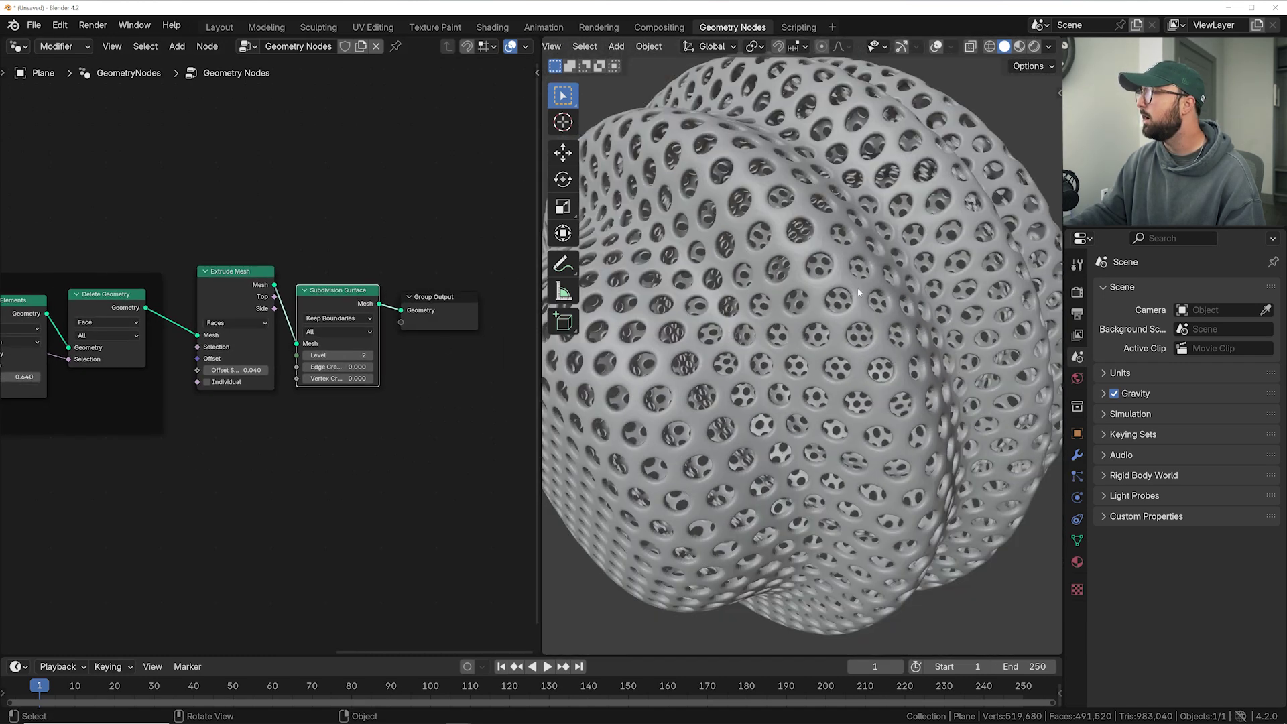
middle_drag(770, 355, 732, 340)
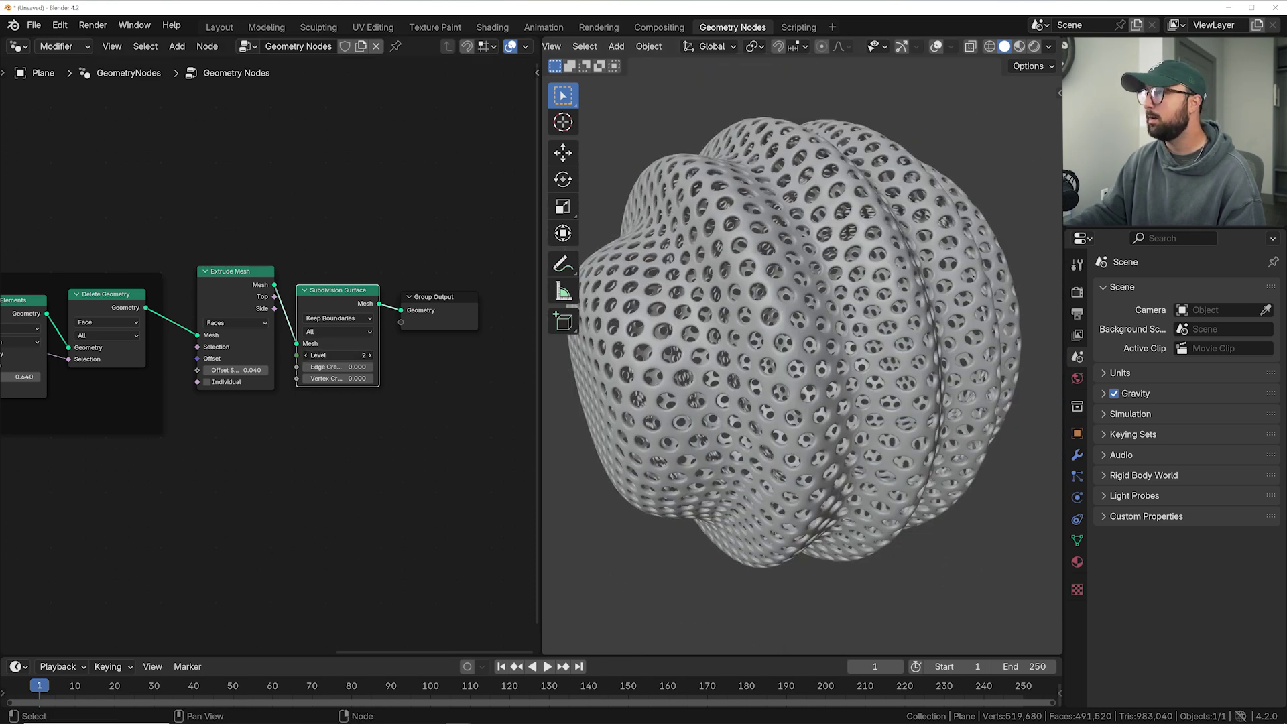
Set the Subdivision Surface node's Level to 0
click(338, 356)
text(0)
key(Return)
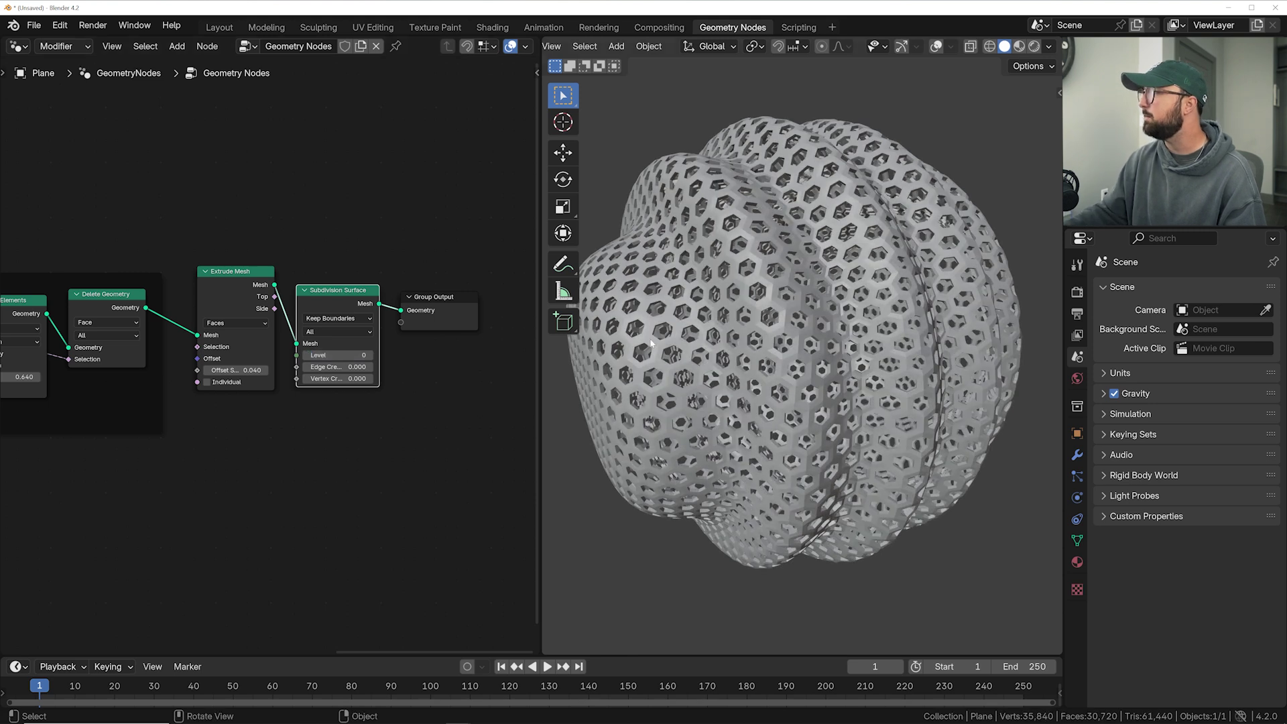
Examine the unsmoothed hexagonal lattice and its holes from several distances and angles
scroll(651, 343, up, 2)
scroll(748, 351, down, 1)
shift+middle_drag(749, 352, 781, 436)
scroll(791, 444, up, 5)
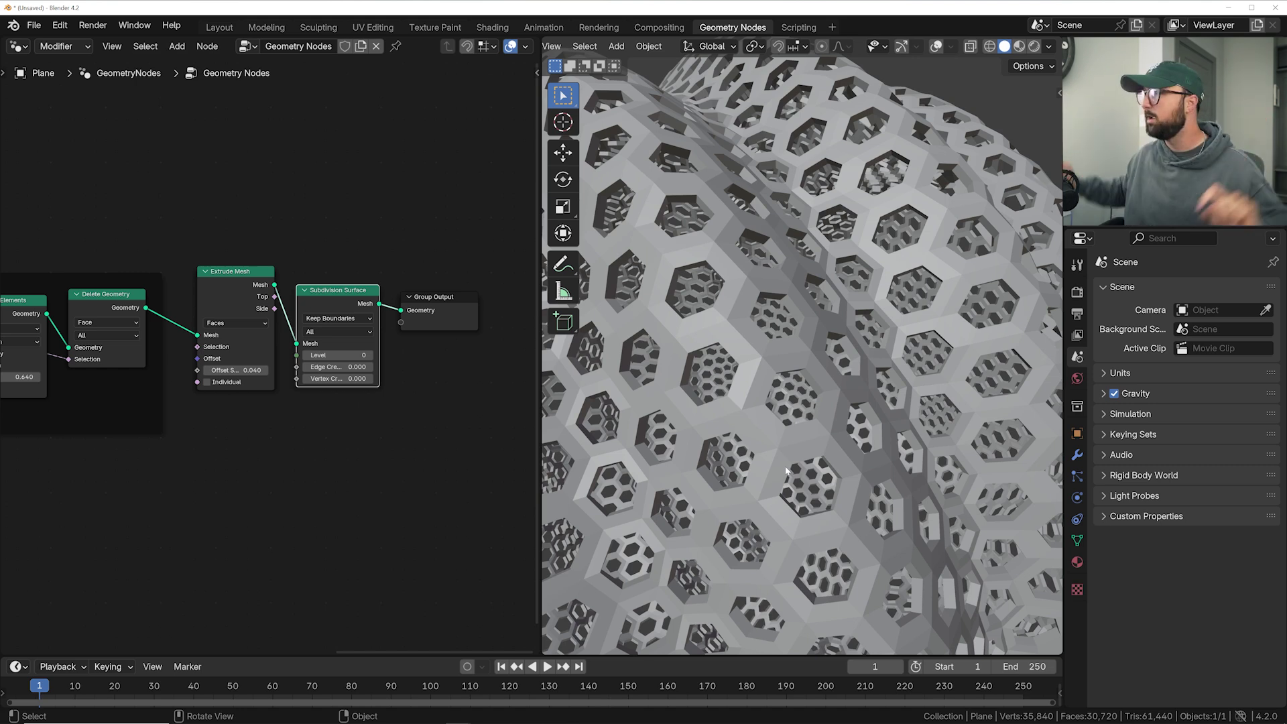
scroll(277, 411, down, 2)
scroll(649, 419, down, 7)
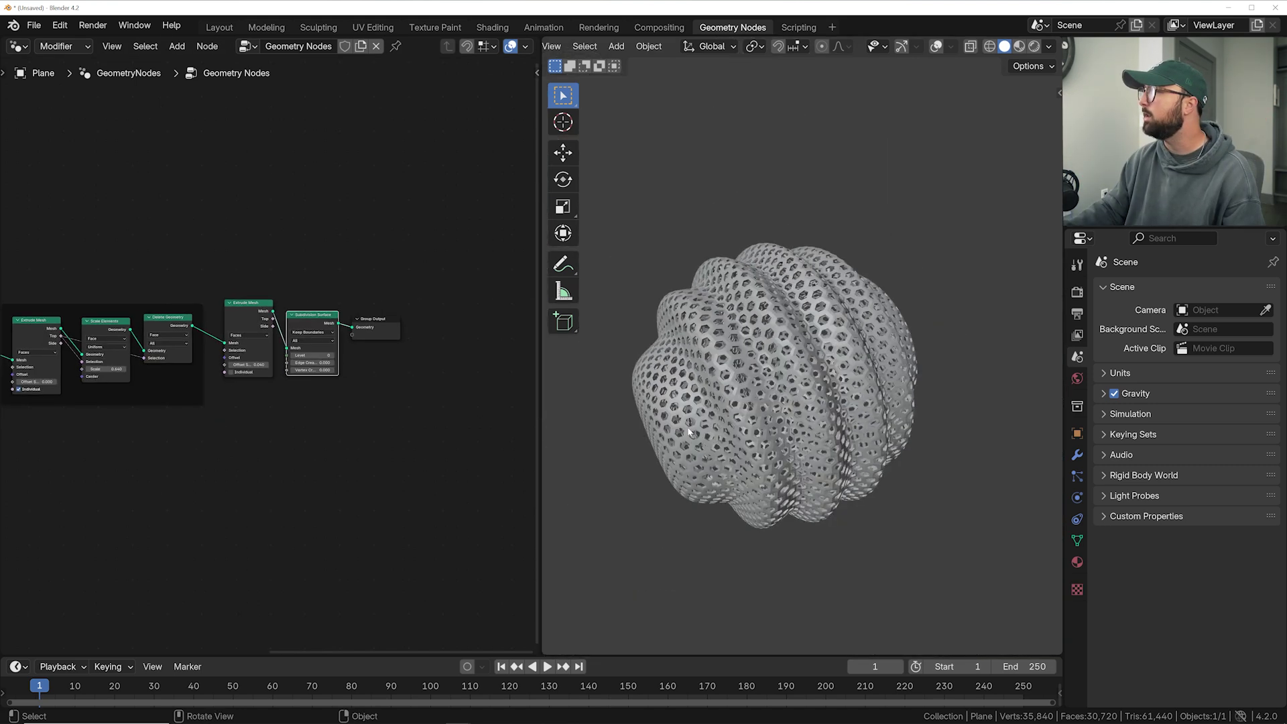
middle_drag(649, 451, 677, 373)
scroll(670, 419, up, 4)
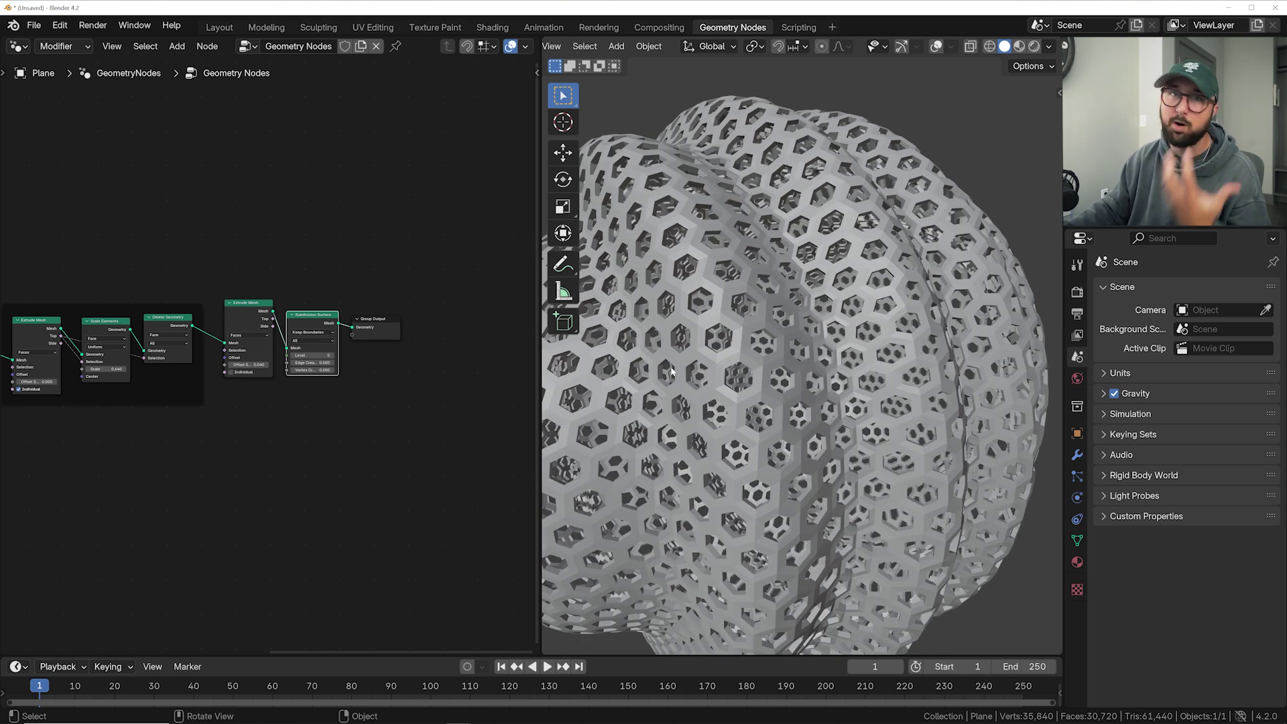
scroll(706, 383, up, 3)
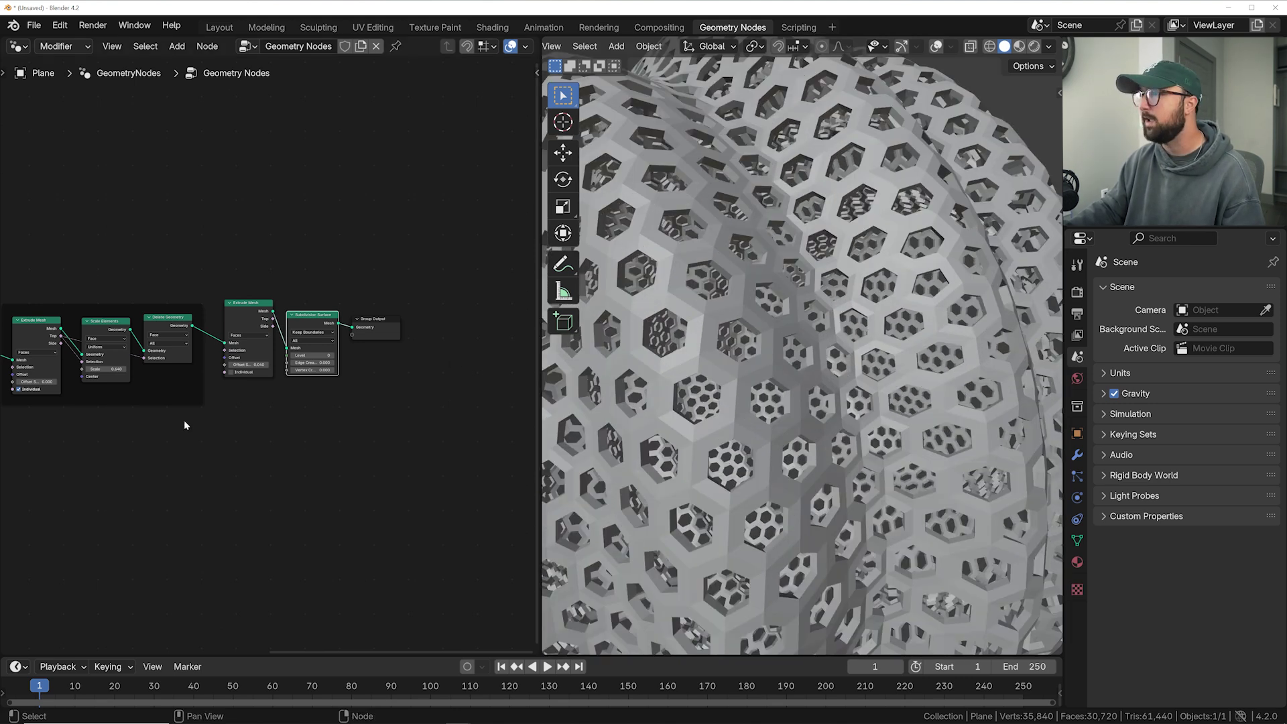
Add an Instance on Points node below the frame and feed its Points from the first Extrude Mesh node's Mesh output
middle_drag(200, 423, 330, 403)
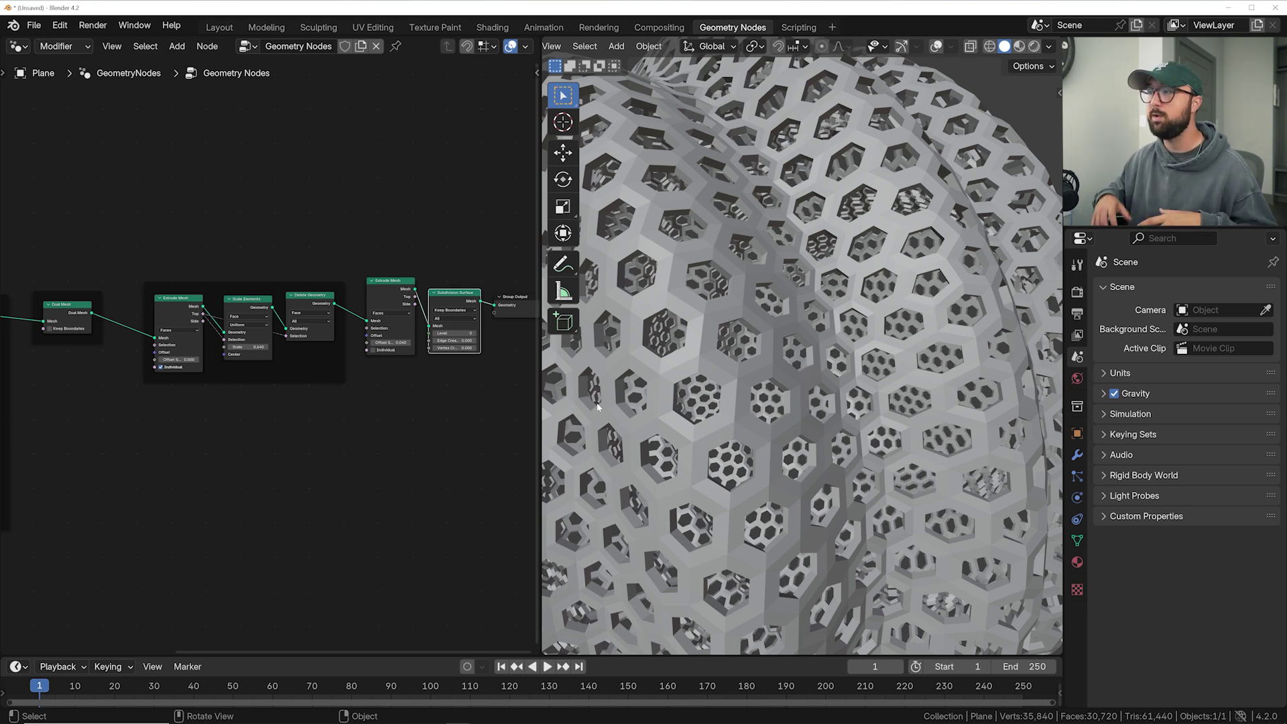
scroll(309, 564, up, 2)
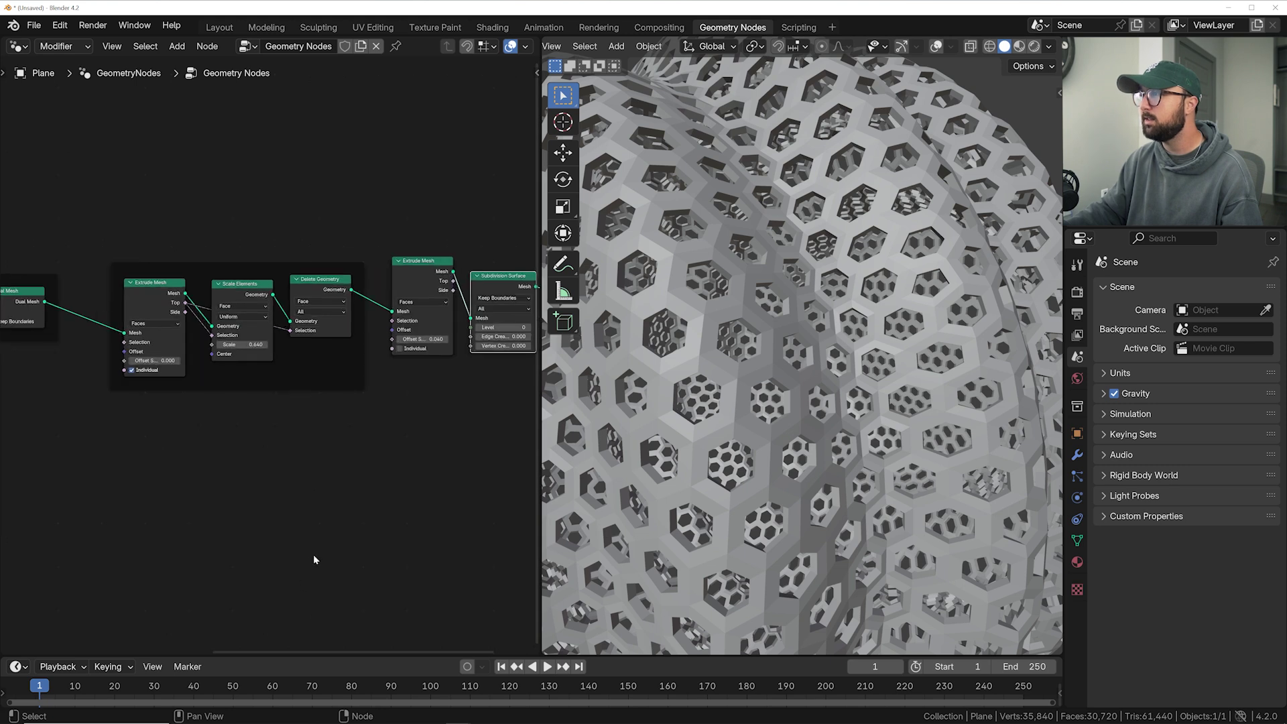
key(shift+a)
key(Escape)
key(shift+a)
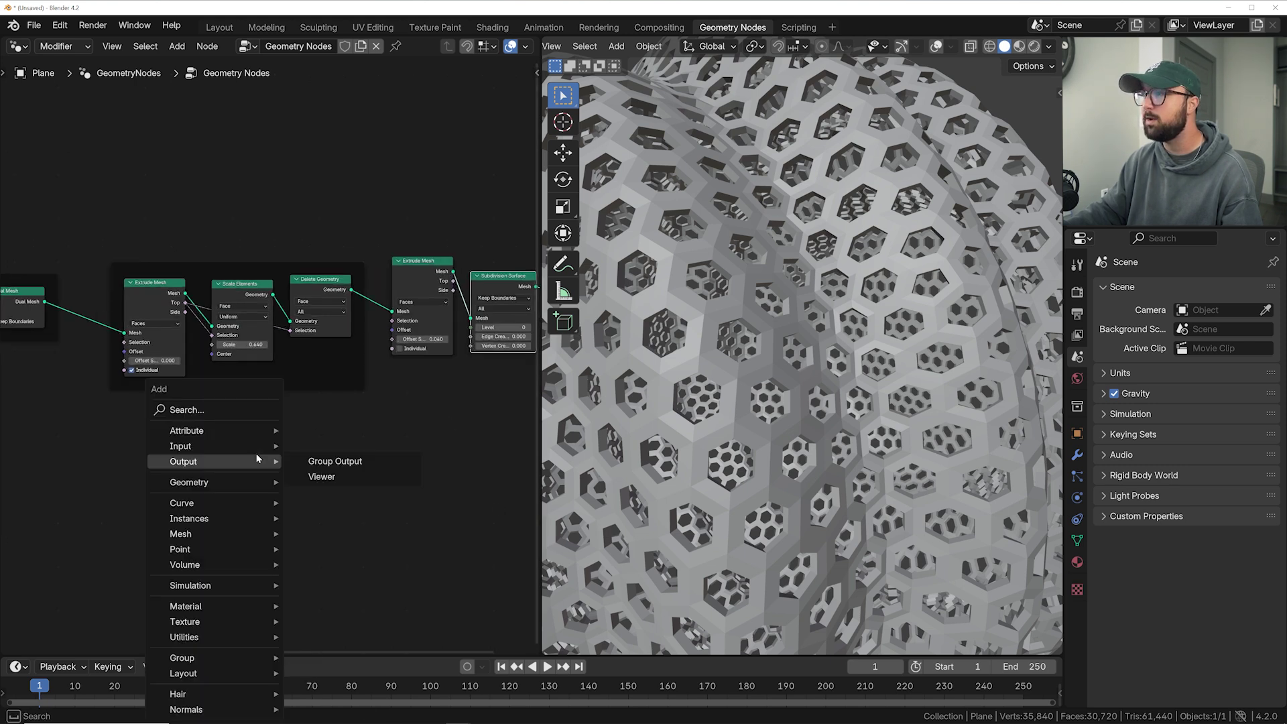
click(213, 409)
text(inst)
key(Return)
click(292, 463)
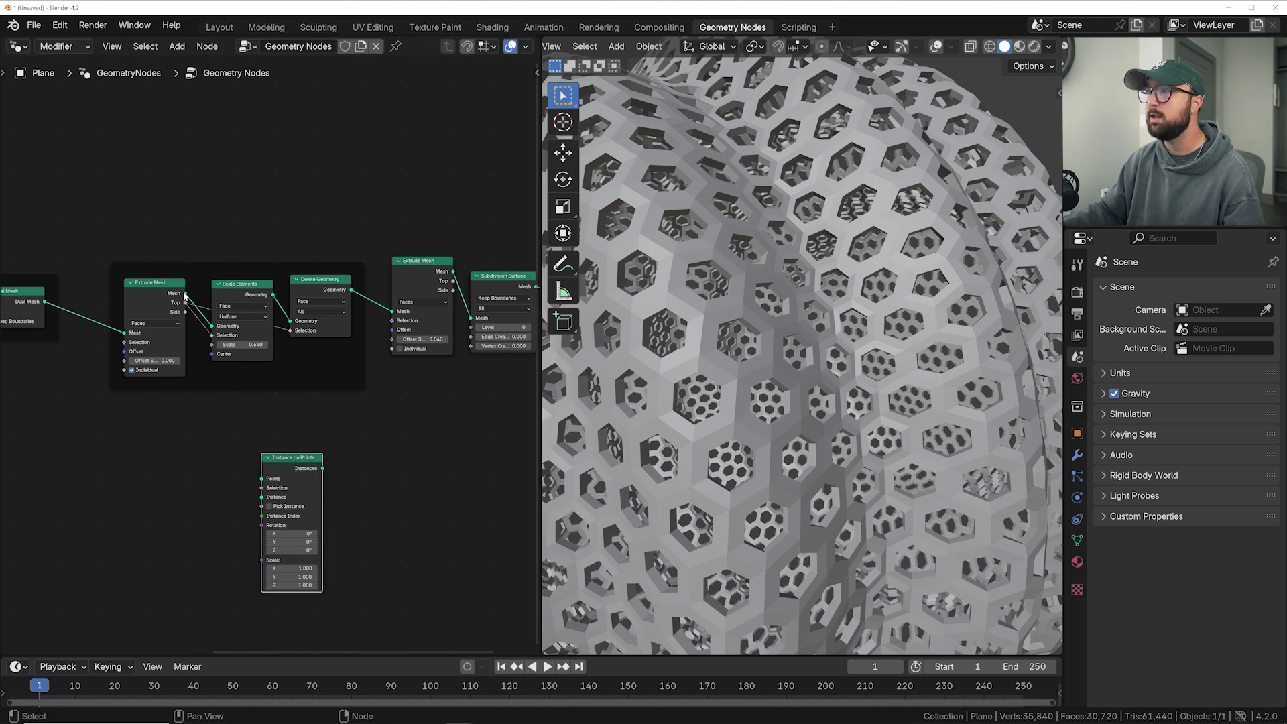
drag(185, 295, 200, 232)
drag(217, 426, 263, 489)
Insert a Join Geometry node before the Group Output and connect the Instance on Points node's Instances to it
middle_drag(431, 435, 301, 458)
key(shift+a)
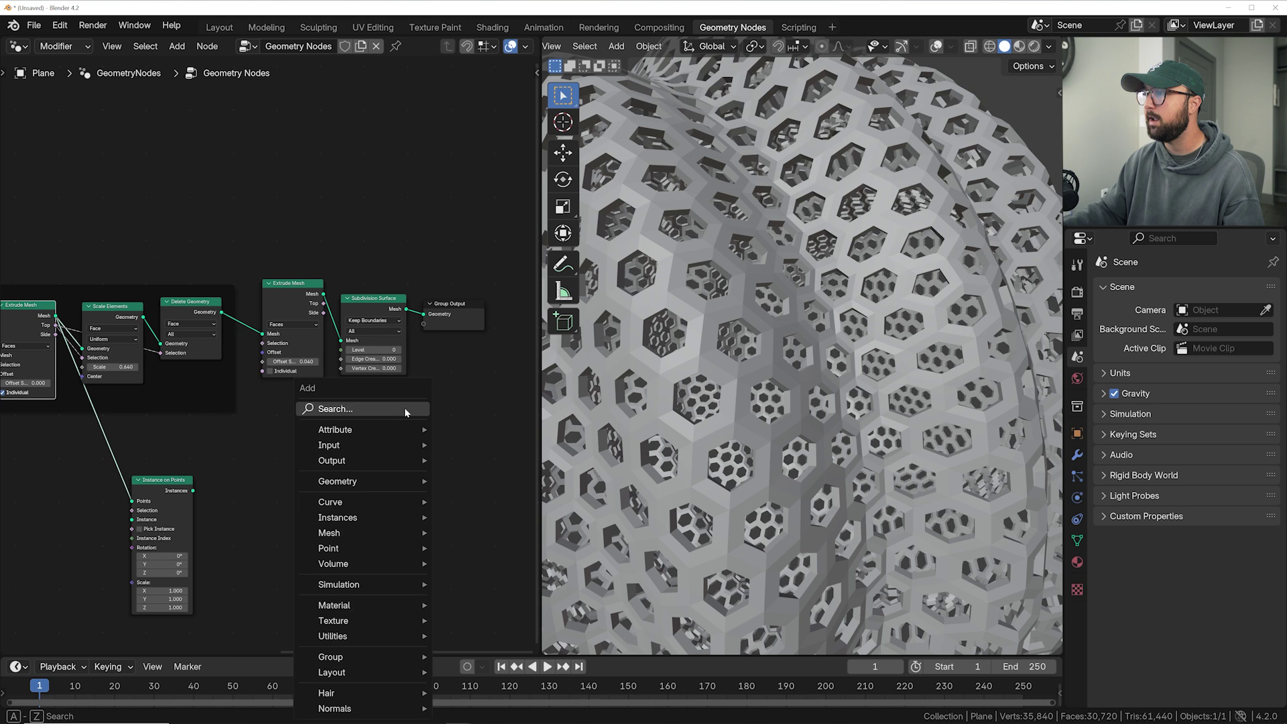
text(join)
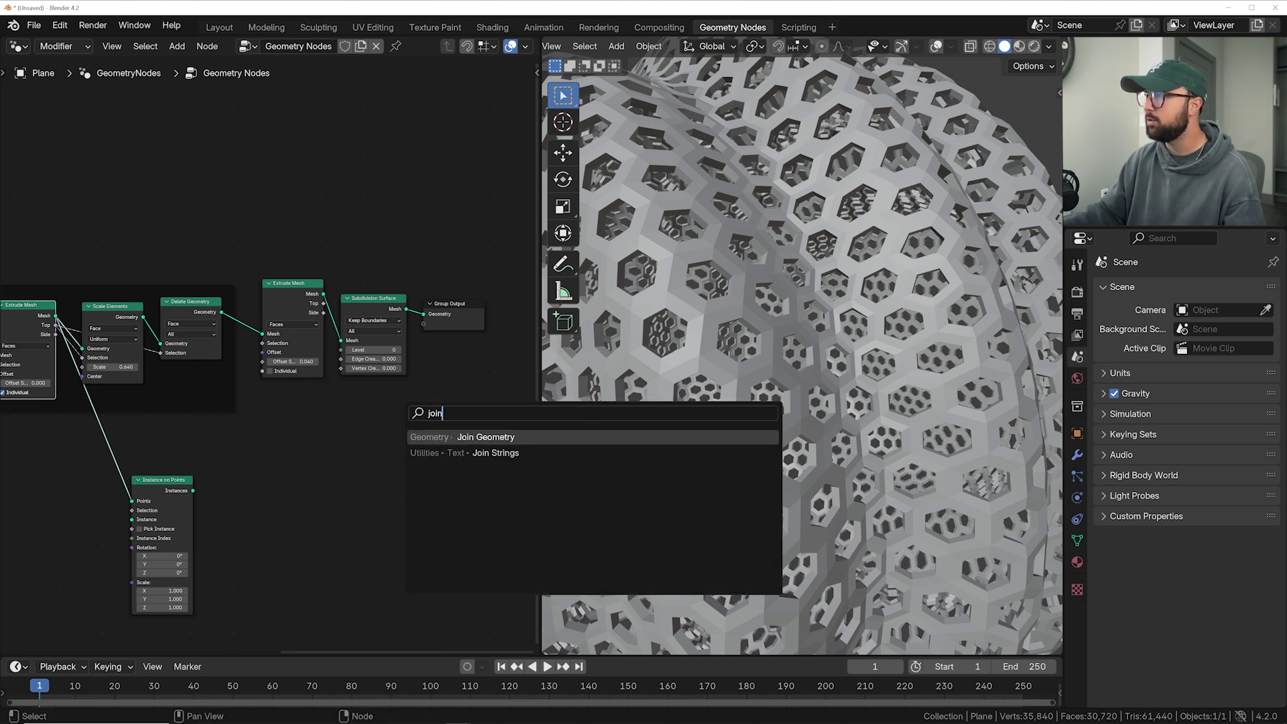
key(Return)
click(452, 310)
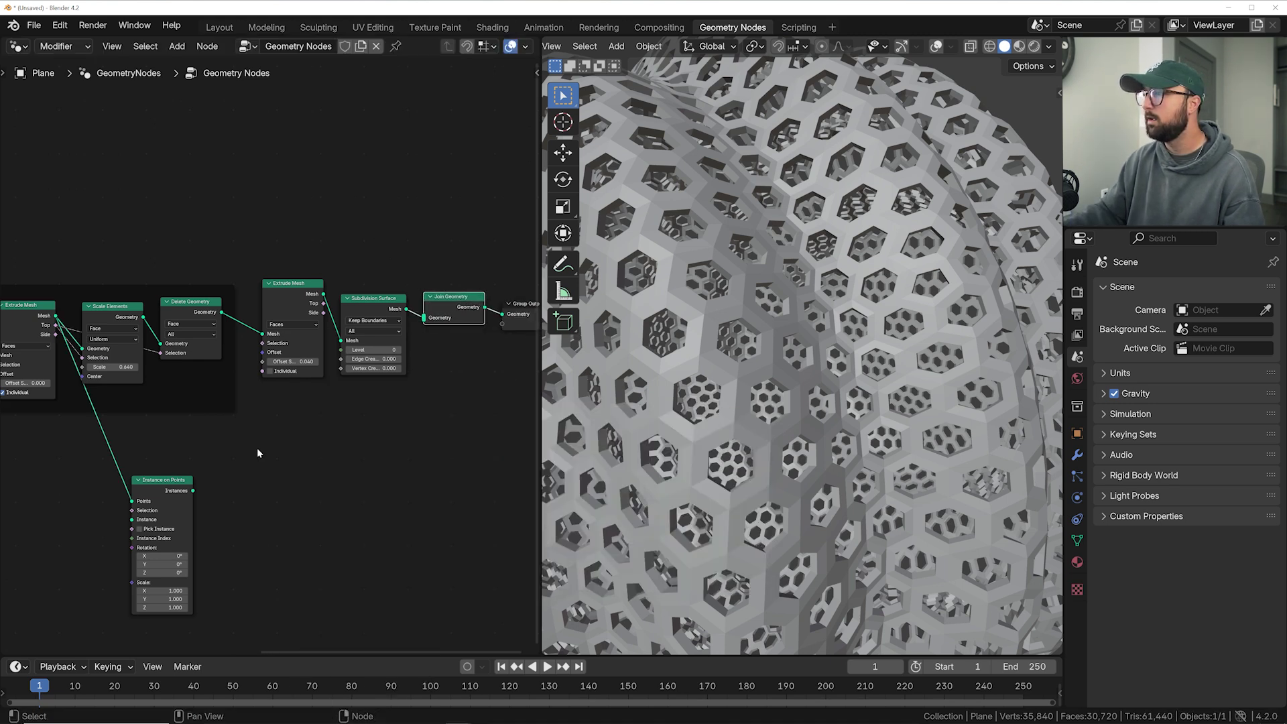
drag(194, 490, 426, 325)
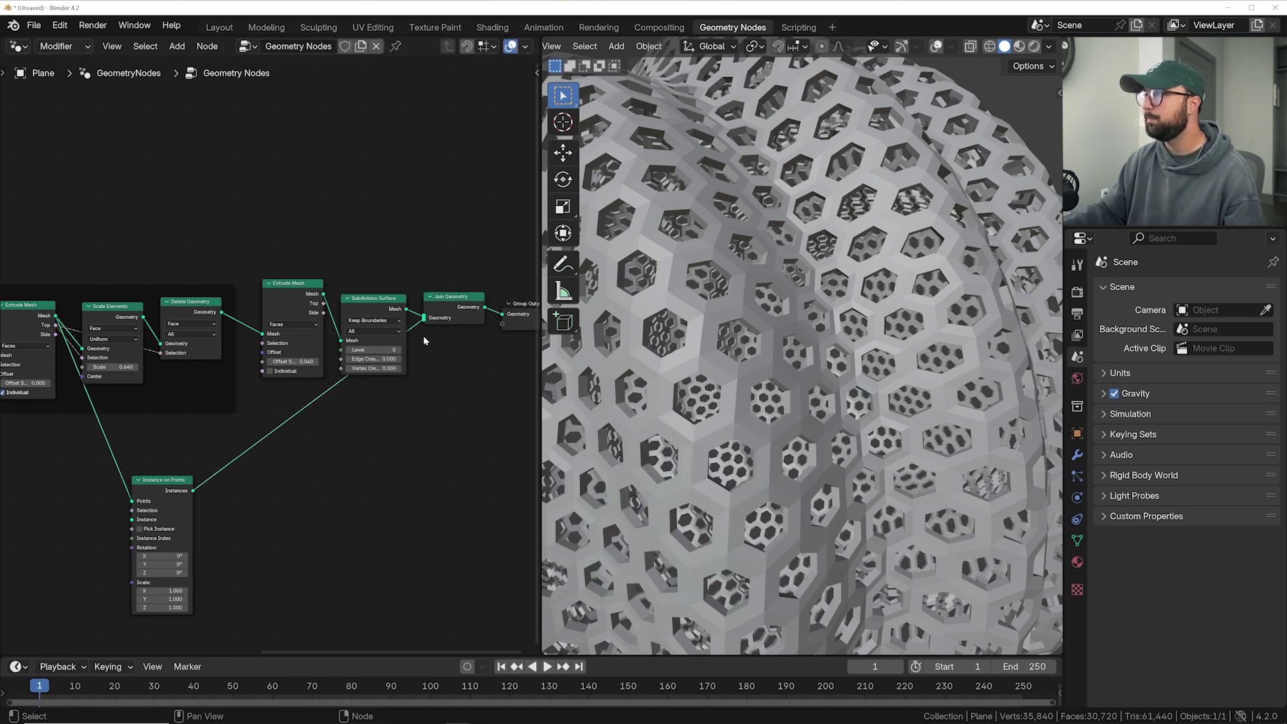
Connect the framed Extrude Mesh node's Top output to the Instance on Points node's Selection
scroll(297, 468, up, 2)
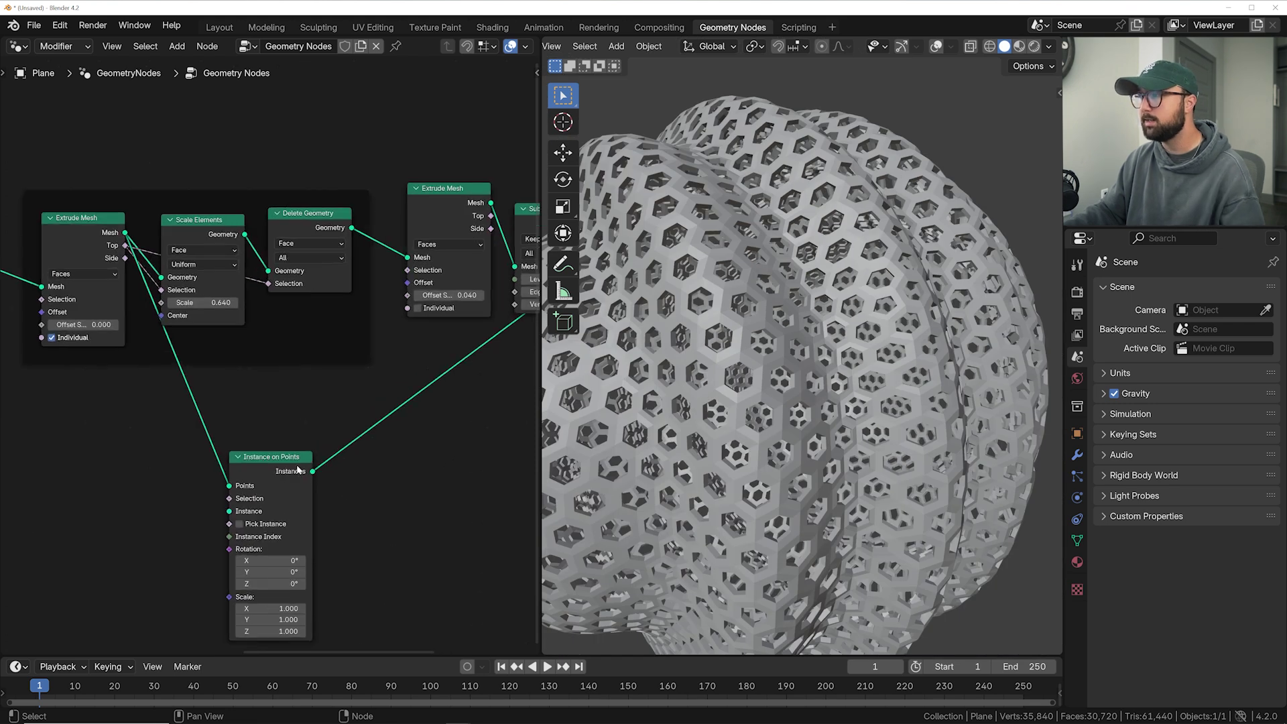
middle_drag(297, 466, 335, 425)
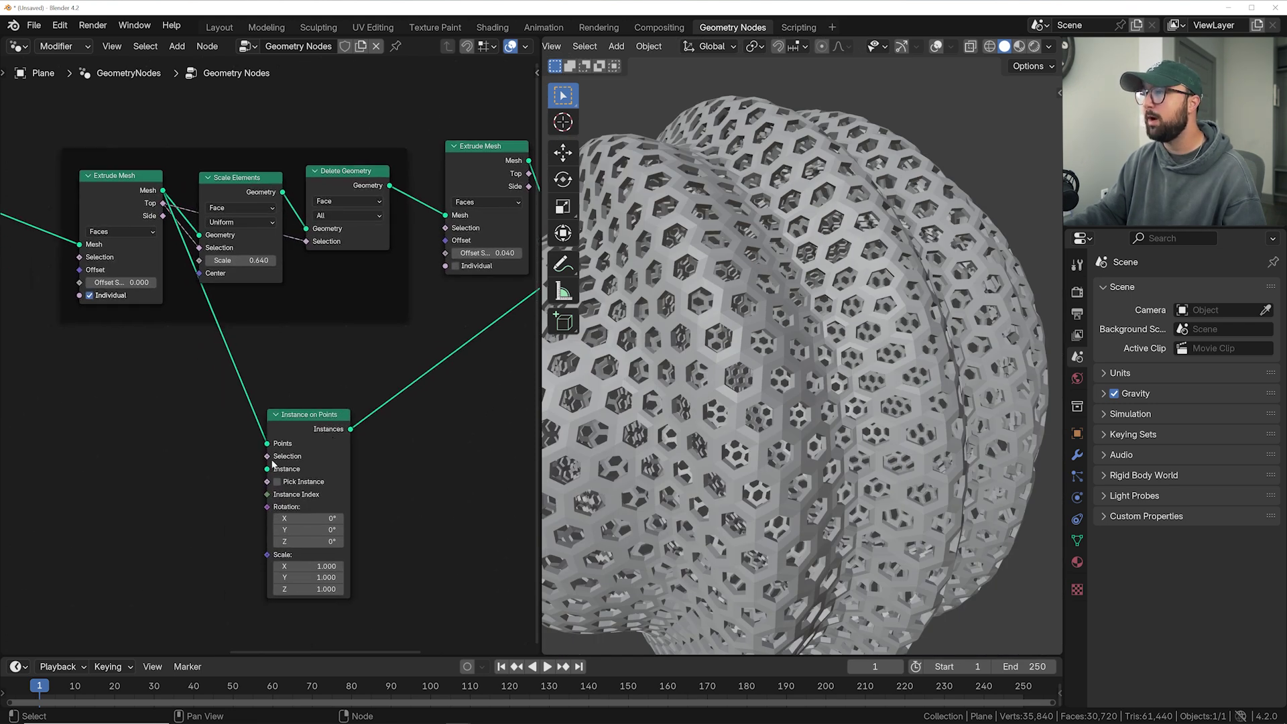
drag(163, 204, 274, 459)
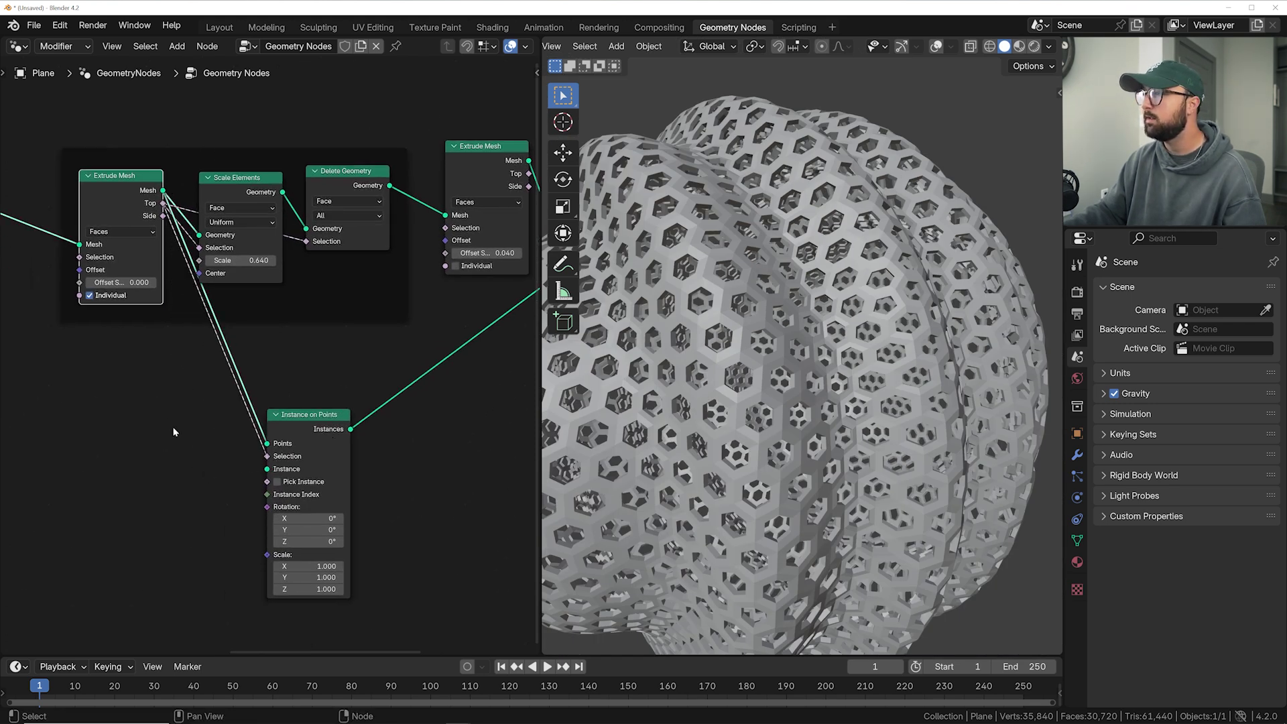
Add a Cylinder node and connect its Mesh output to the Instance on Points node's Instance input
key(shift+a)
click(169, 415)
text(cyl)
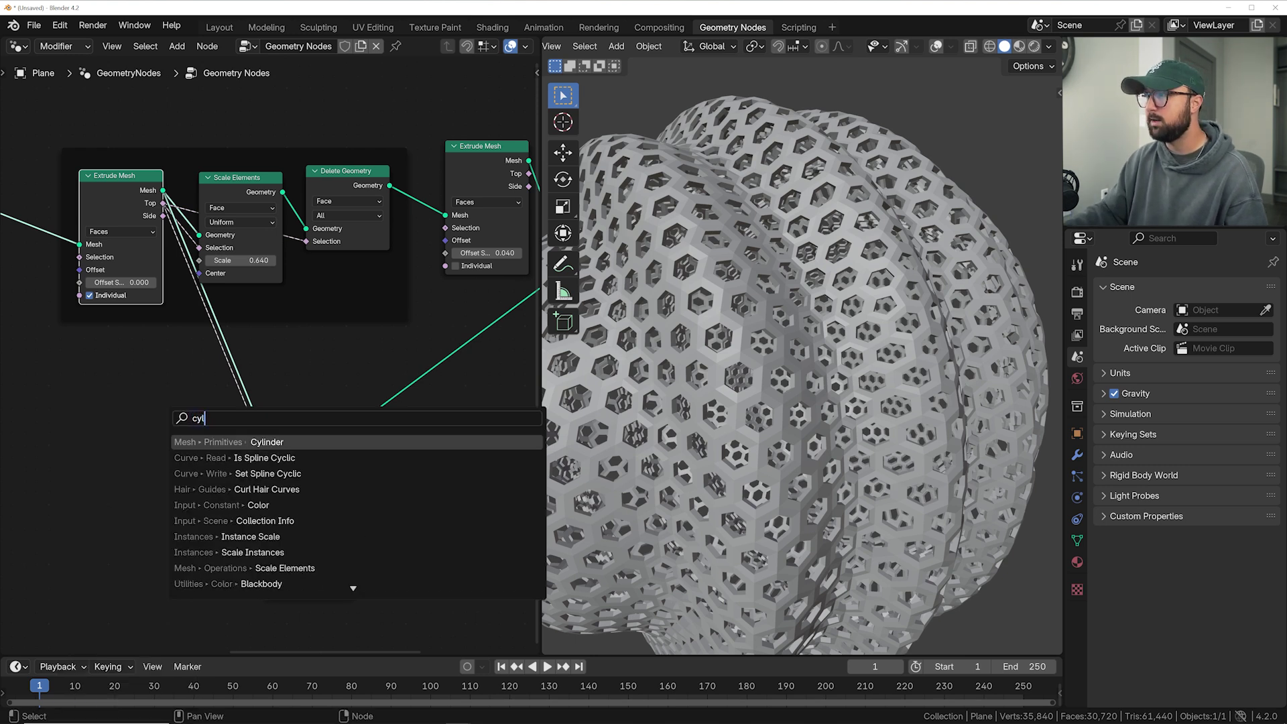
click(252, 443)
click(78, 485)
drag(177, 503, 267, 468)
Set the Cylinder node's Radius to 0.03 m and its Depth to 0.2 m
middle_drag(209, 567, 255, 508)
mouse_move(193, 571)
mouse_down()
mouse_move(171, 559)
mouse_move(197, 584)
mouse_move(176, 571)
mouse_up()
scroll(747, 434, up, 3)
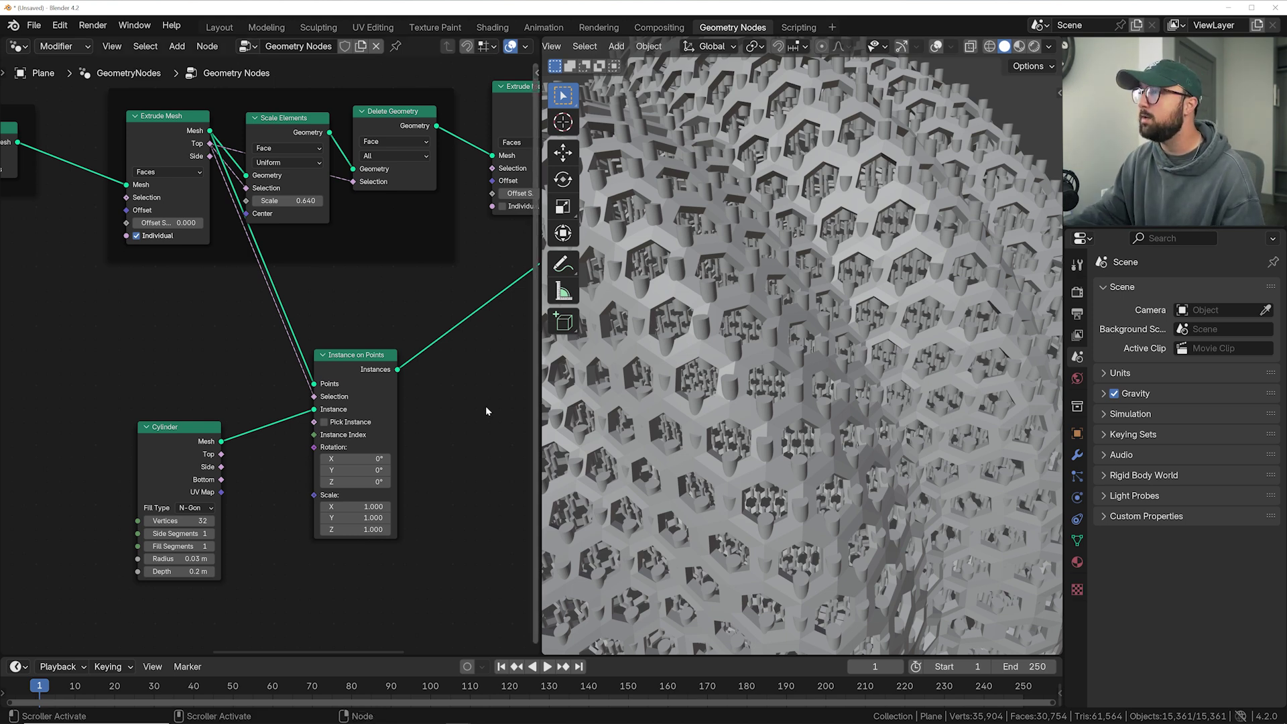
Make room by the Instance on Points node and insert a Mesh to Points node on its Points link
drag(324, 368, 379, 365)
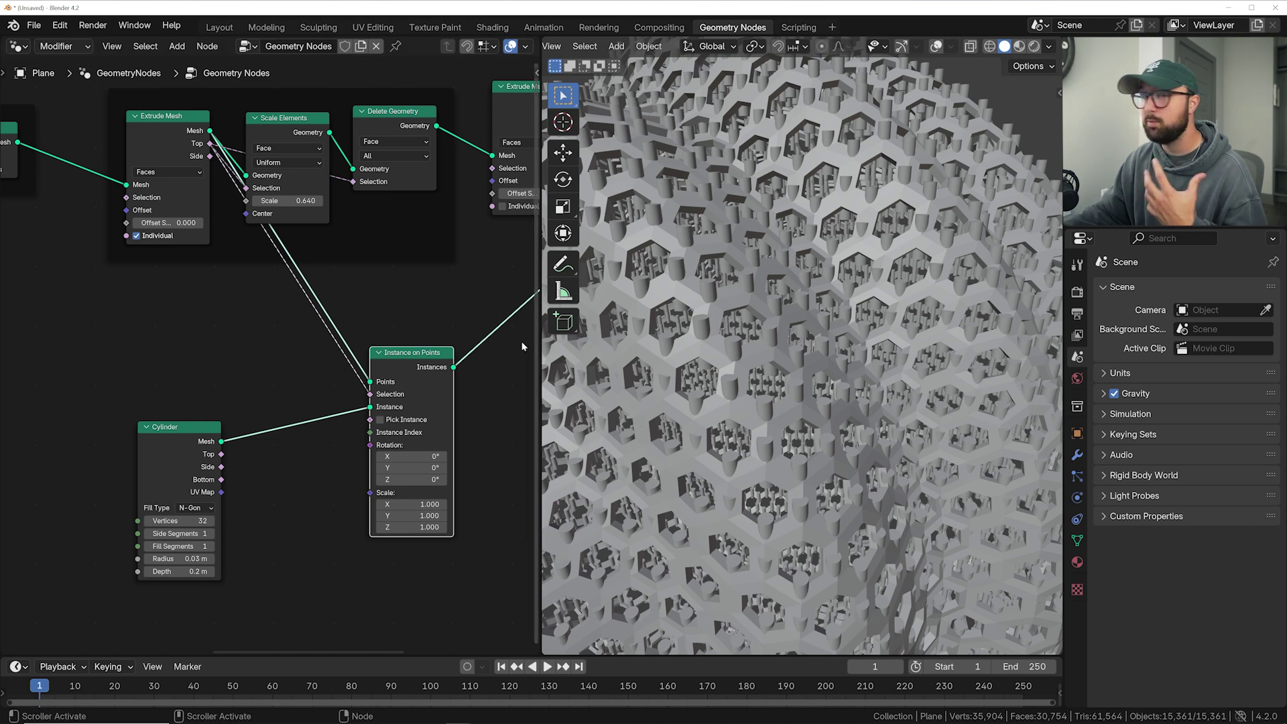
key(shift+a)
click(469, 295)
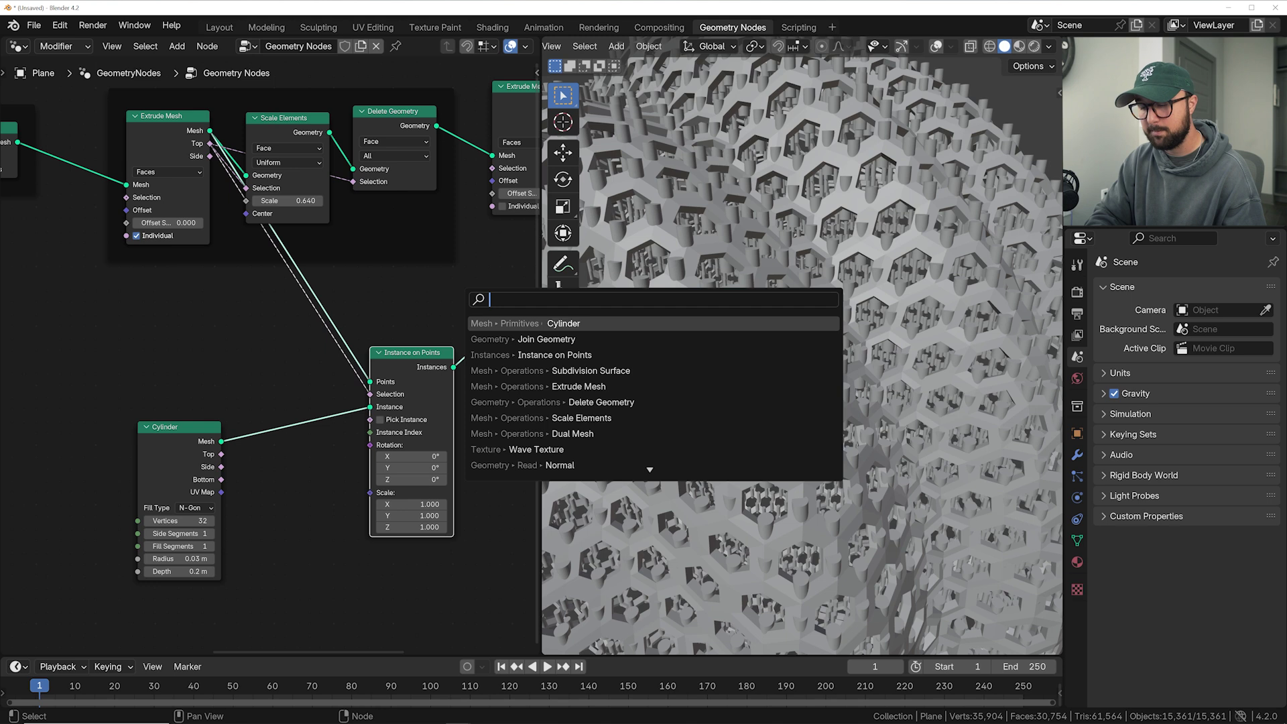
text(mesh to)
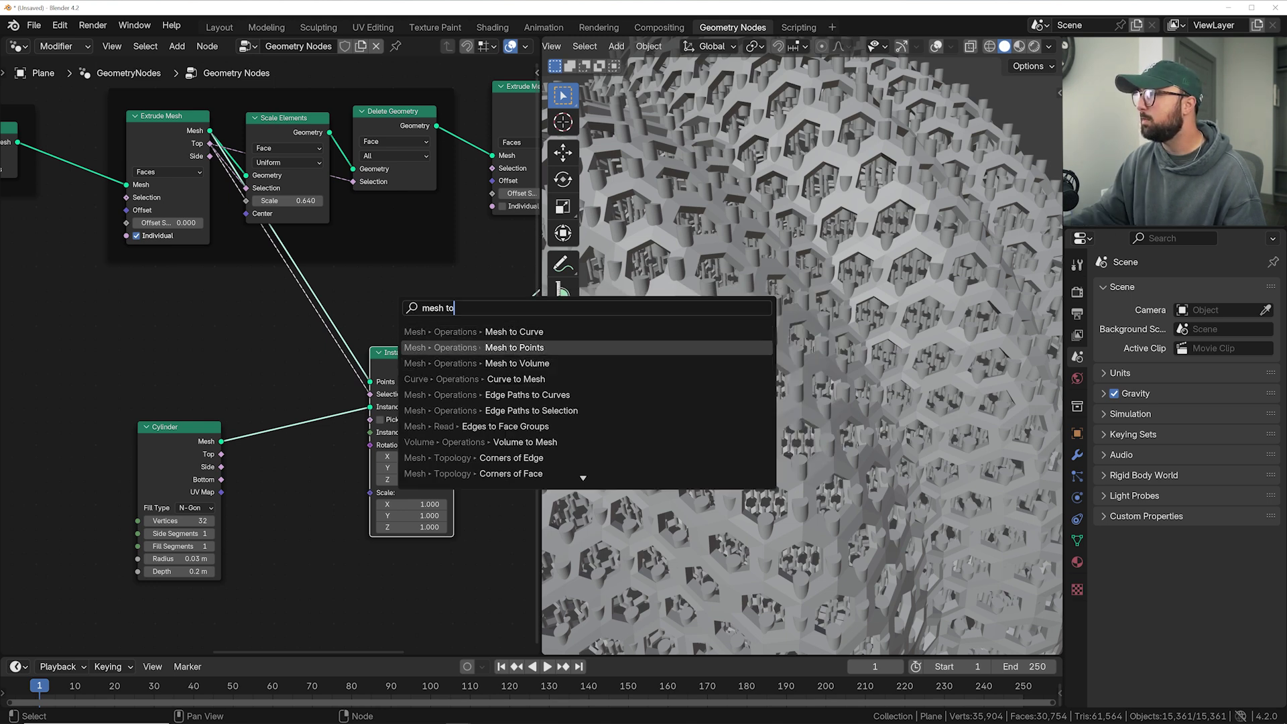
click(429, 347)
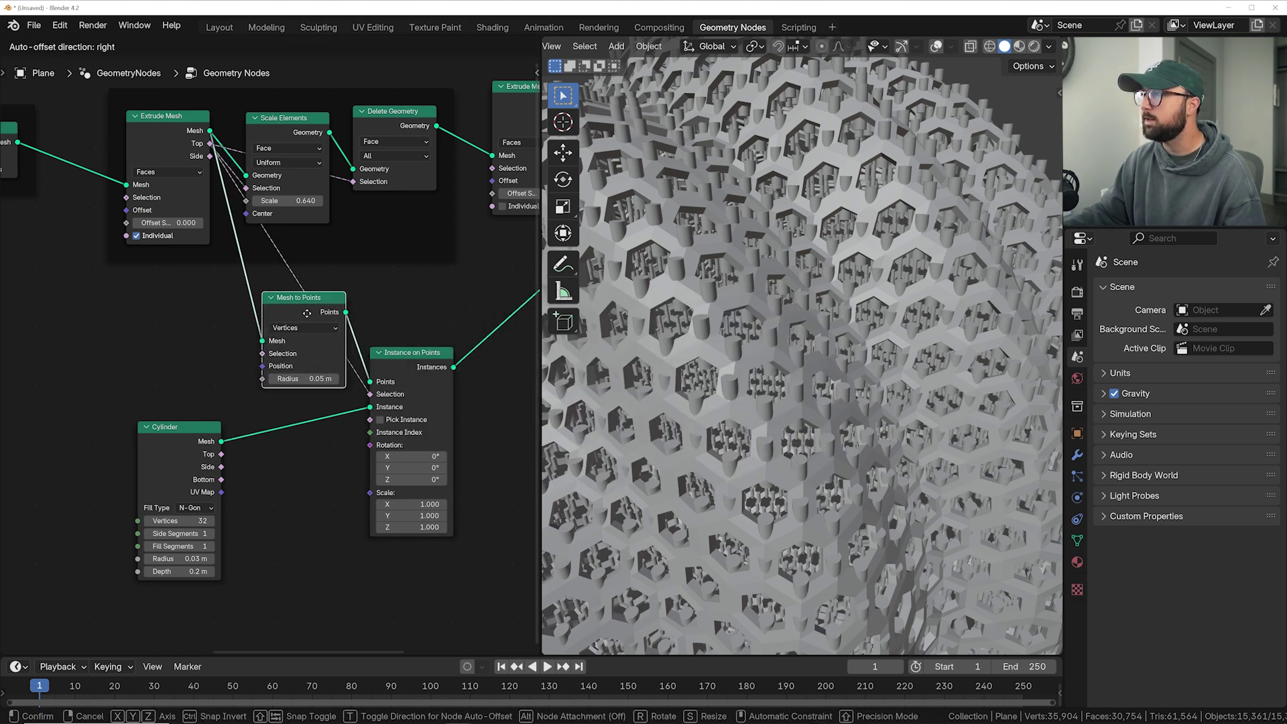
click(306, 313)
Set the Mesh to Points mode to Faces and check the cylinder placement on the sphere
scroll(316, 341, up, 4)
click(301, 328)
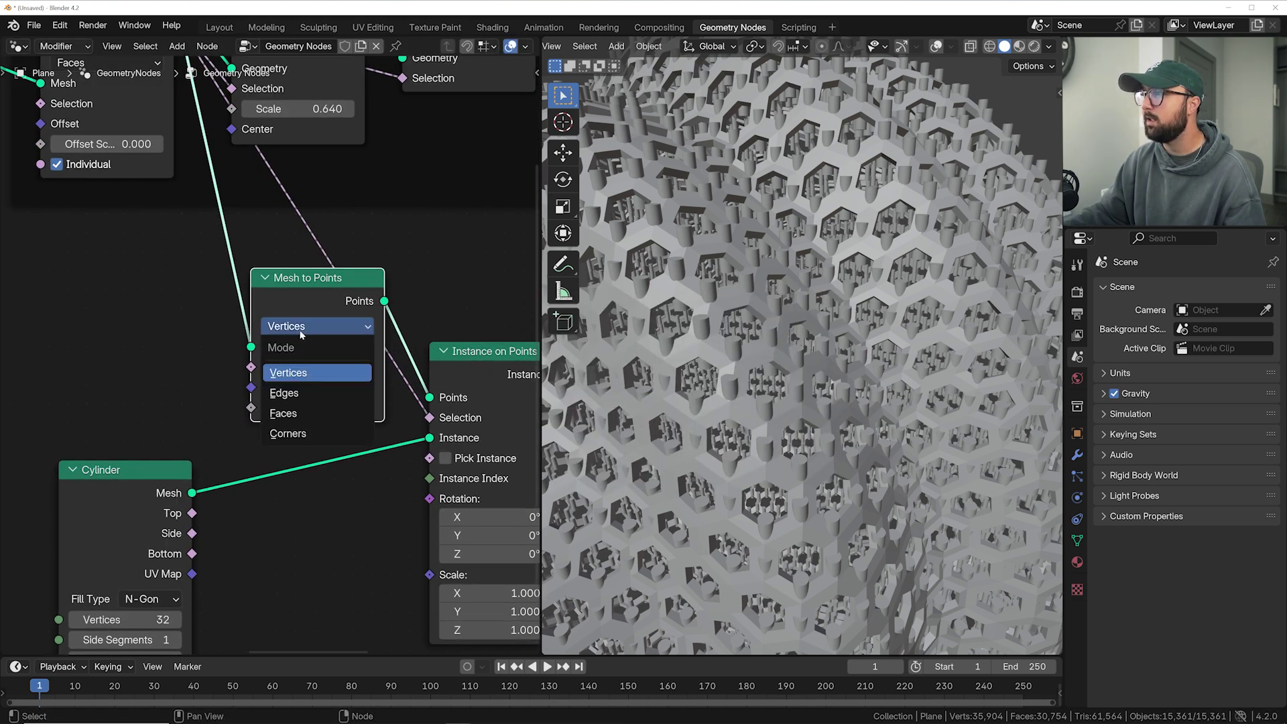
click(287, 412)
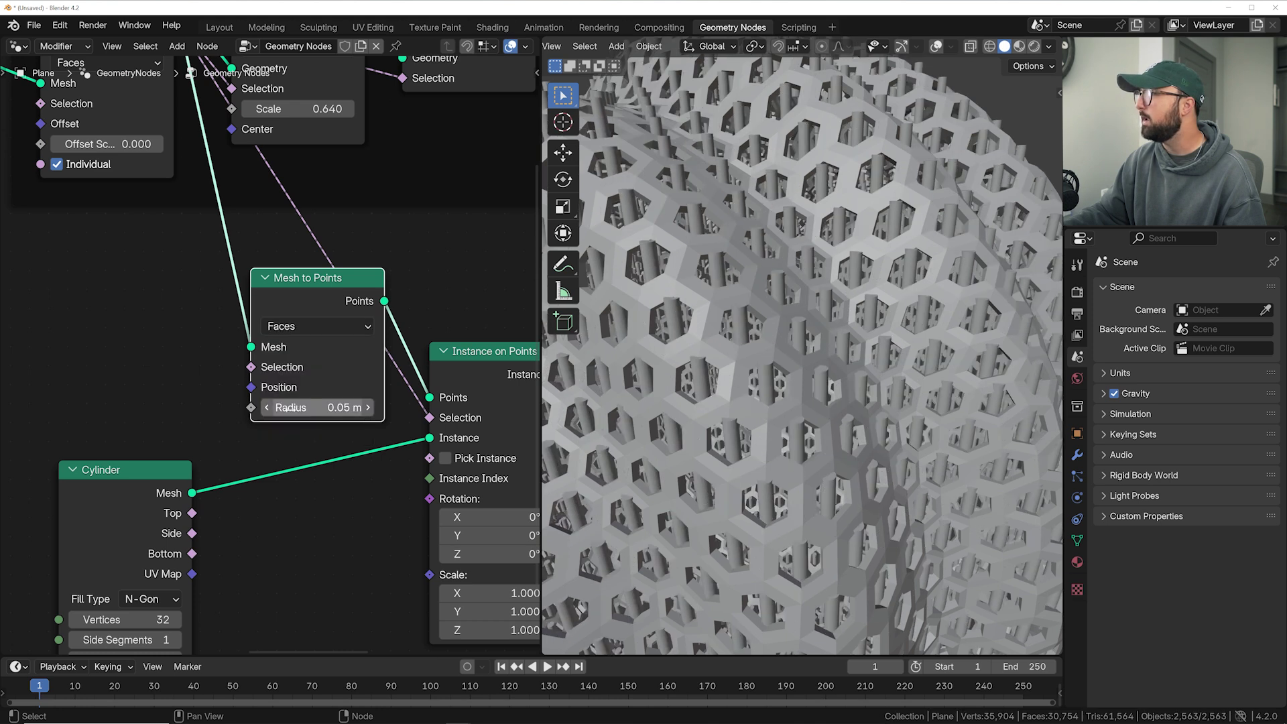
scroll(735, 334, down, 6)
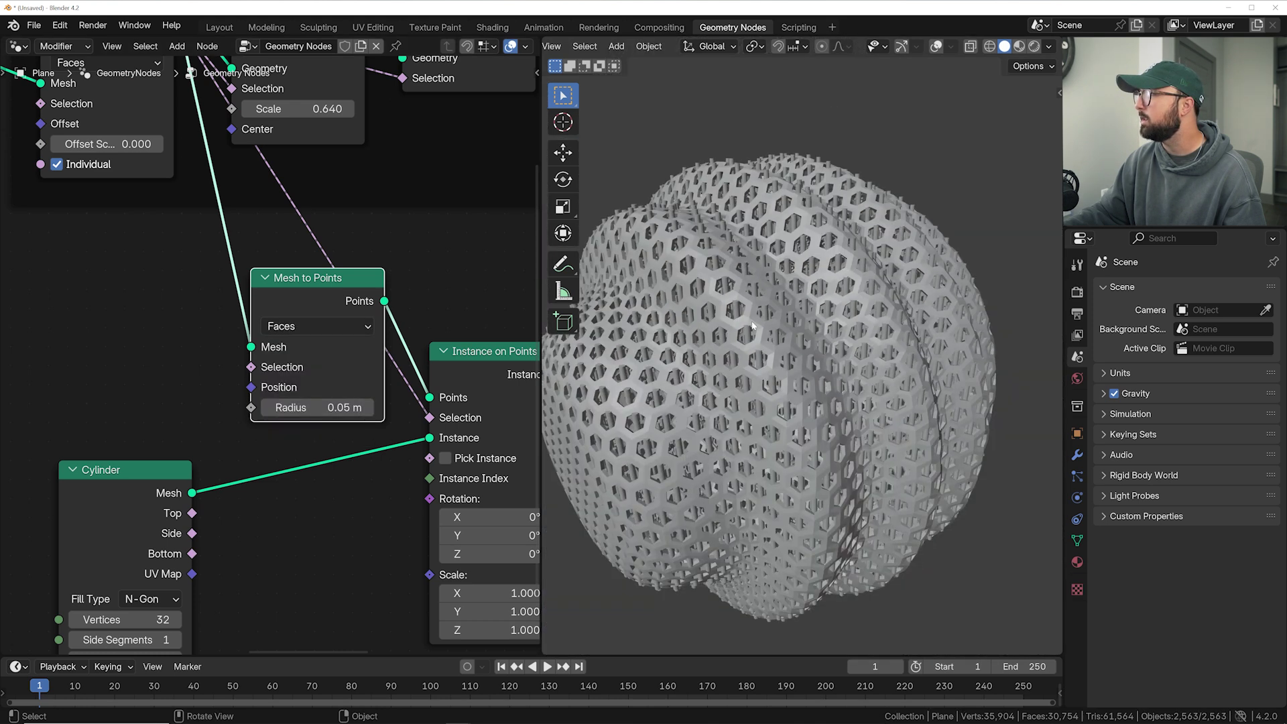
middle_drag(718, 468, 758, 336)
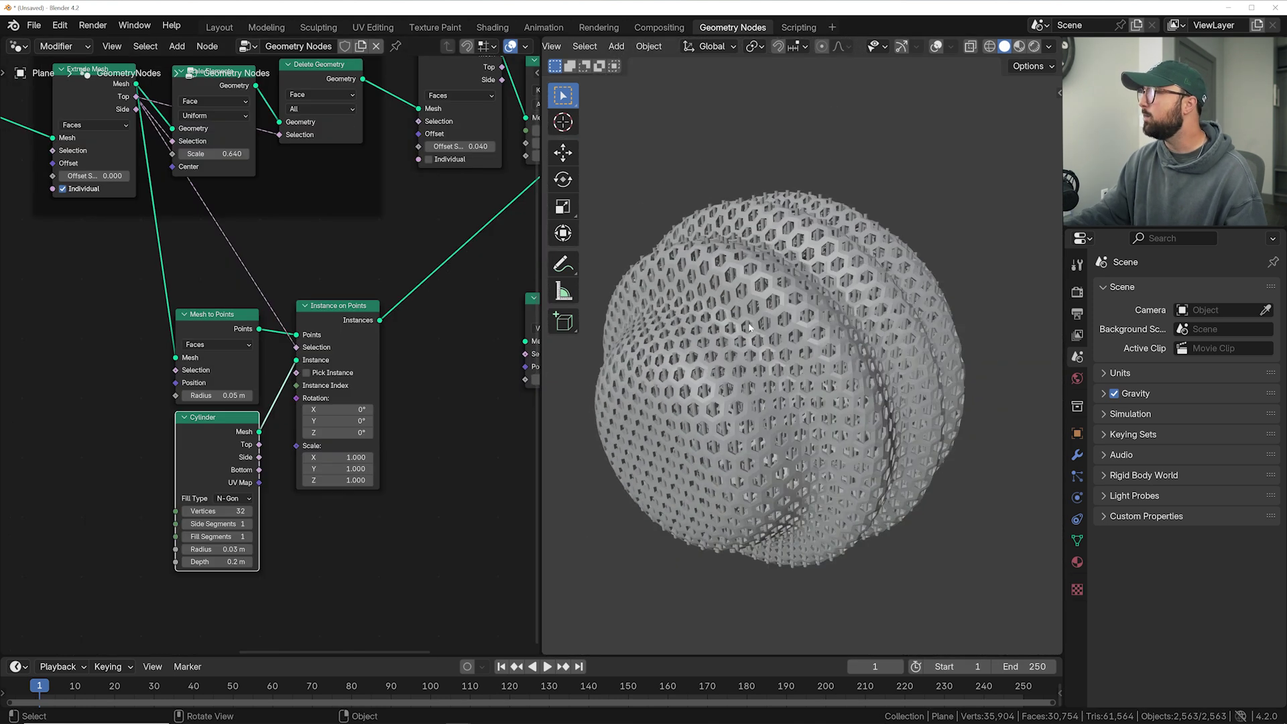
middle_drag(749, 327, 828, 302)
scroll(802, 308, up, 5)
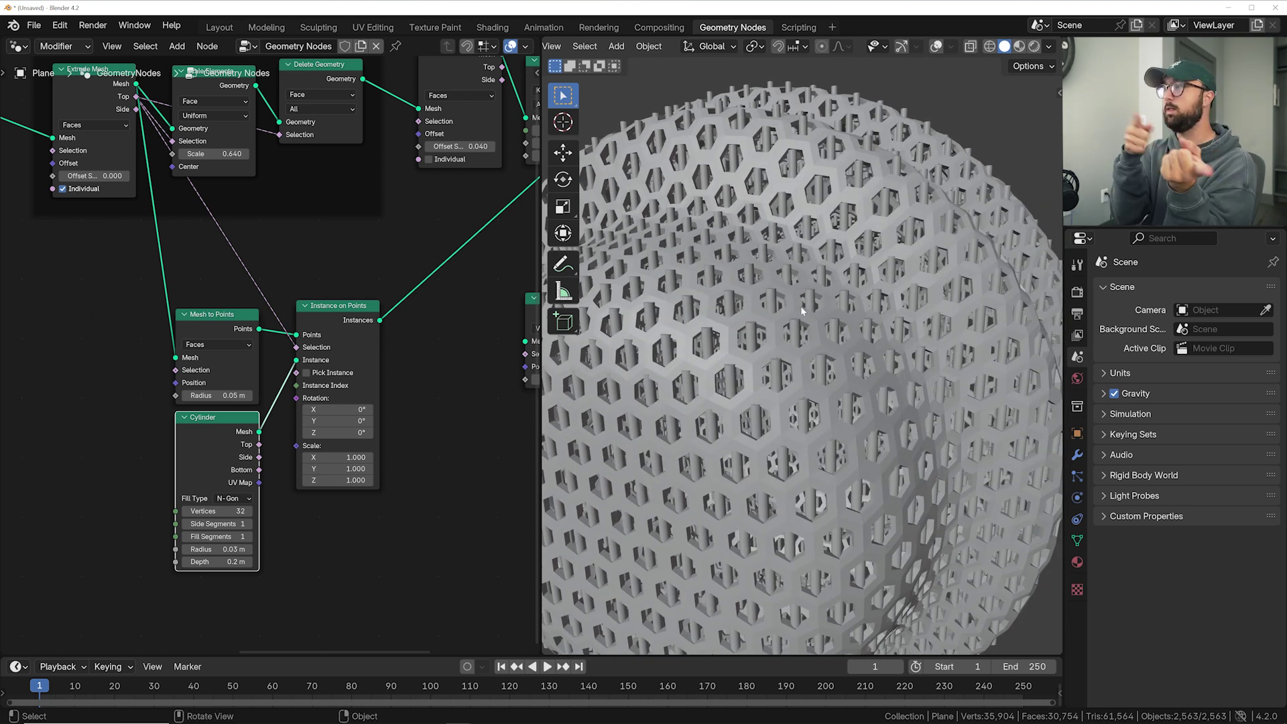
scroll(721, 426, down, 3)
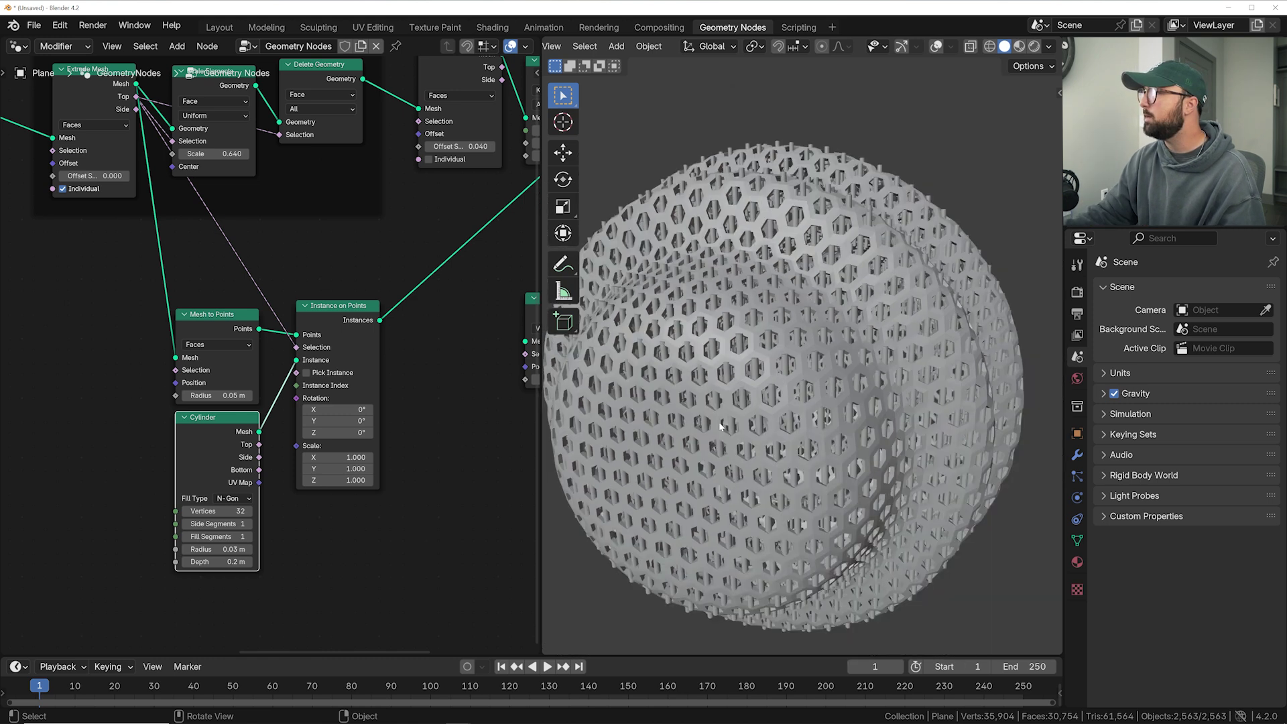
scroll(286, 394, up, 1)
Add an Align Rotation to Vector node in the free space beside the Cylinder node
middle_drag(239, 405, 308, 376)
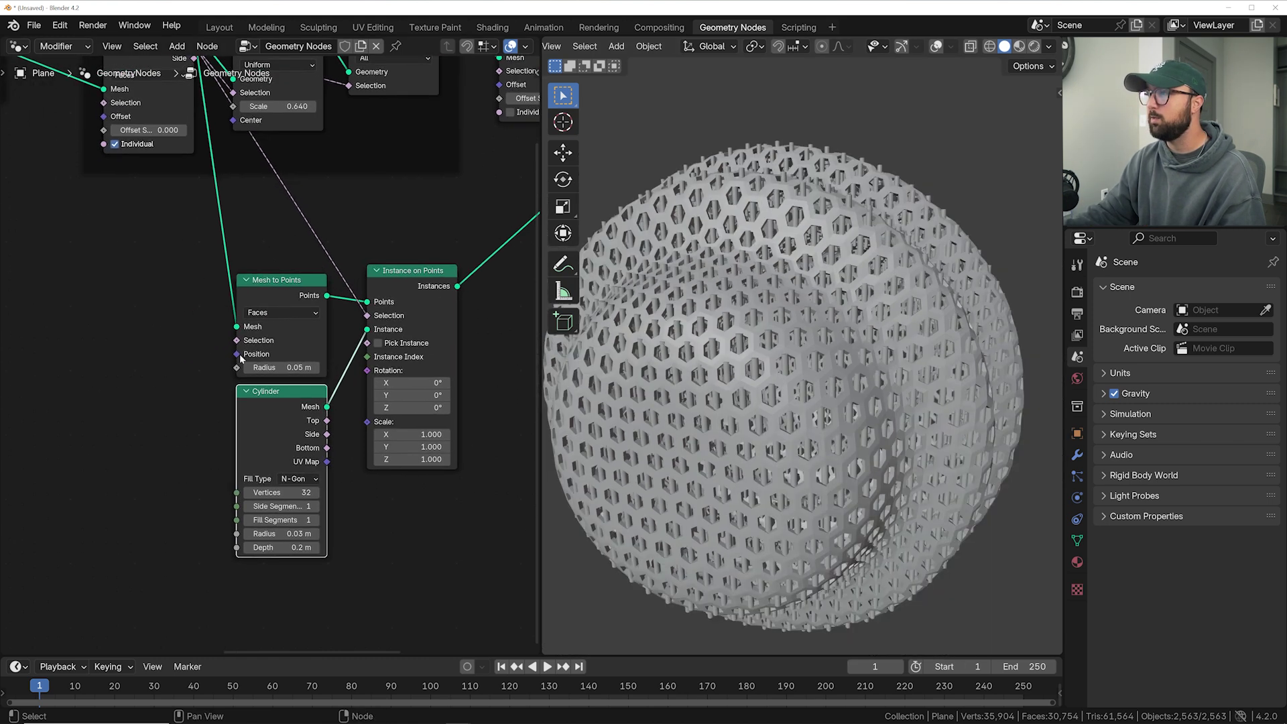
key(shift+a)
click(203, 344)
text(align)
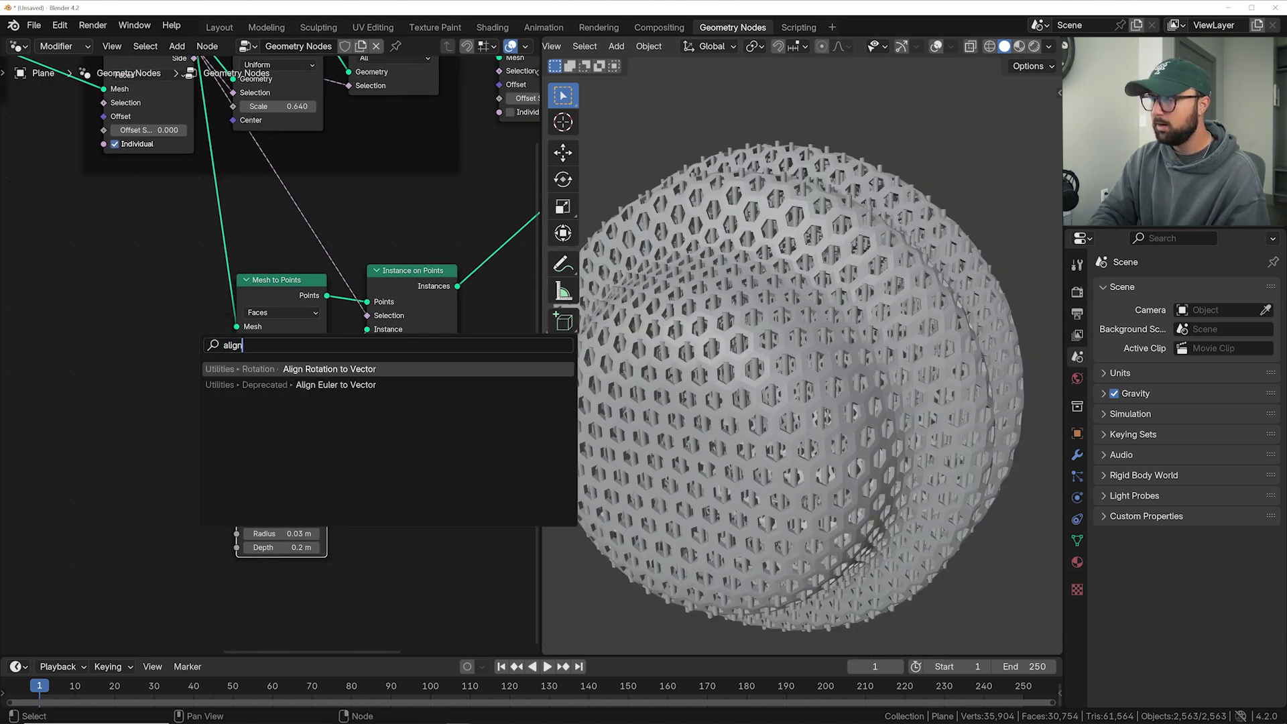
key(Return)
click(115, 451)
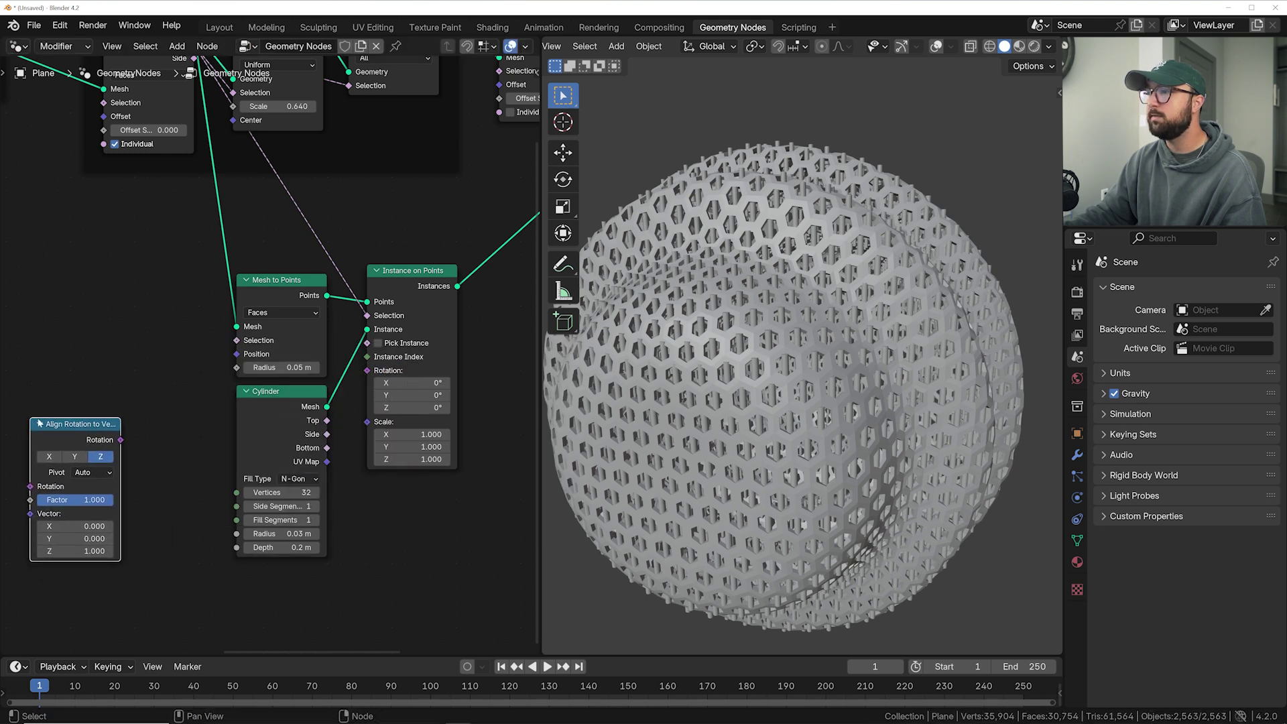
Add a Normal node feeding the Align Rotation to Vector node's Vector, and connect that node's Rotation to the Instance on Points Rotation
middle_drag(117, 444, 219, 318)
key(shift+a)
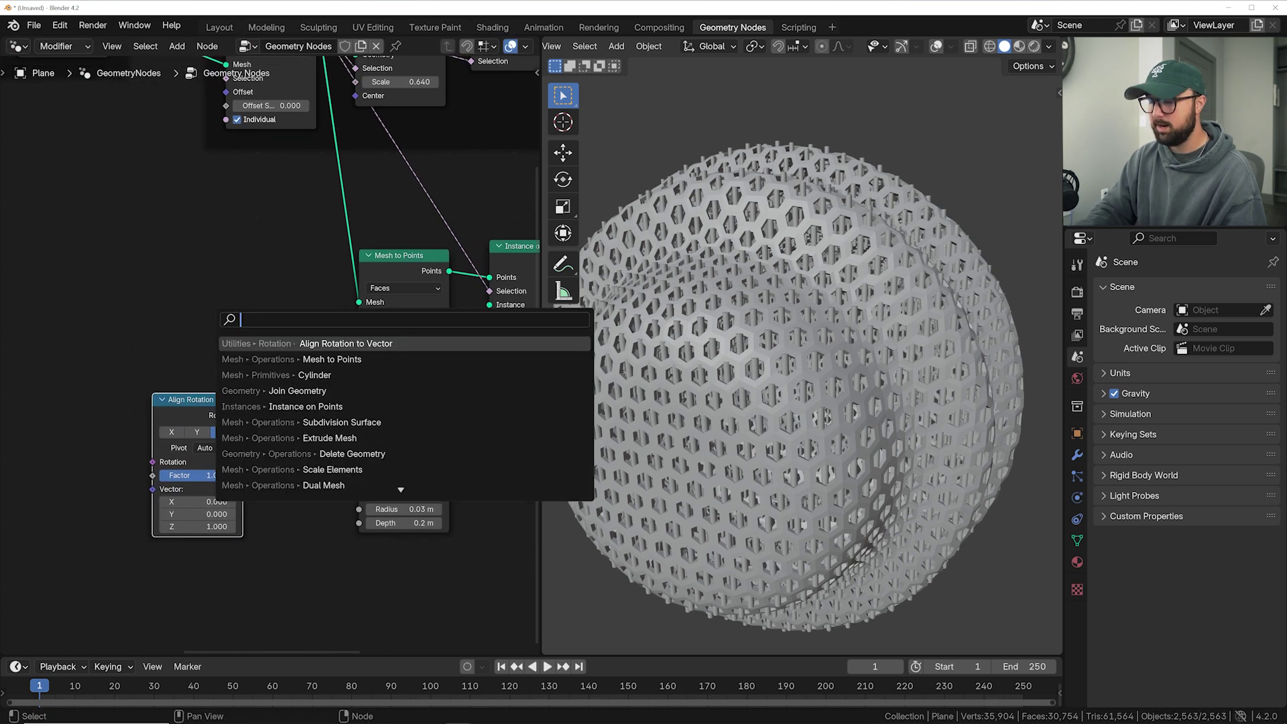
text(norma)
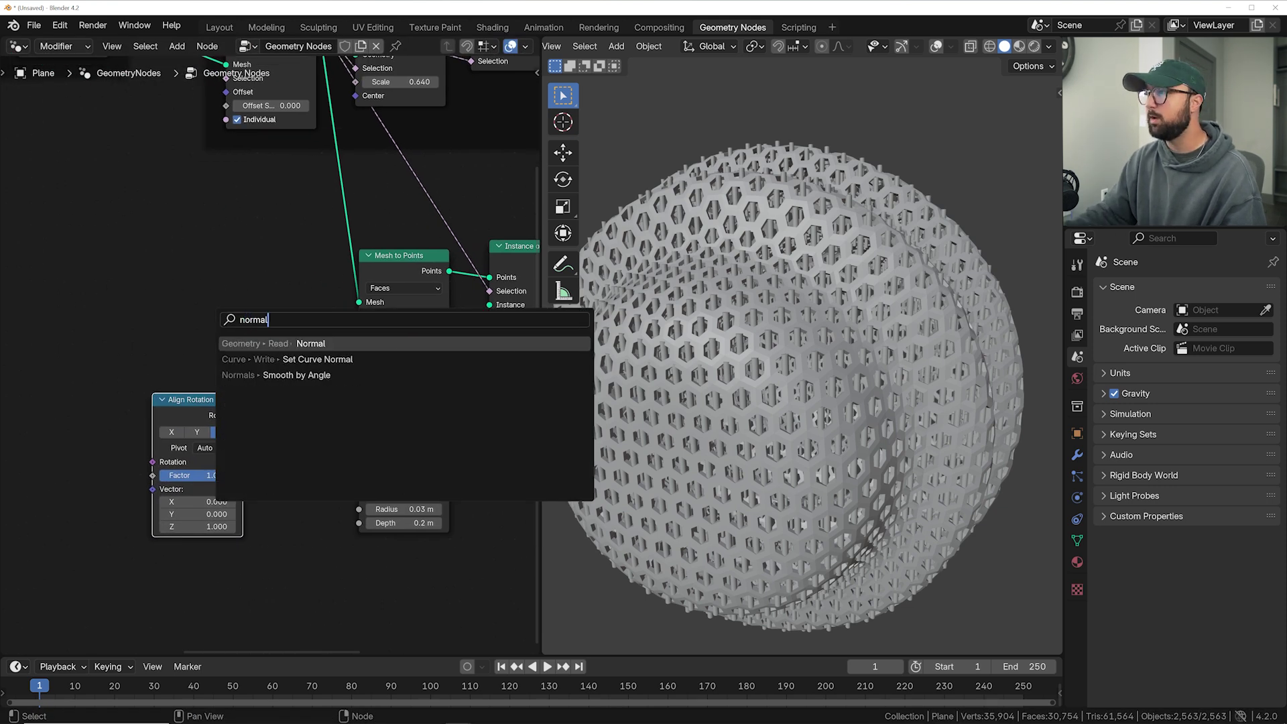
text(l)
key(Return)
click(118, 480)
drag(120, 476, 152, 489)
drag(242, 415, 487, 348)
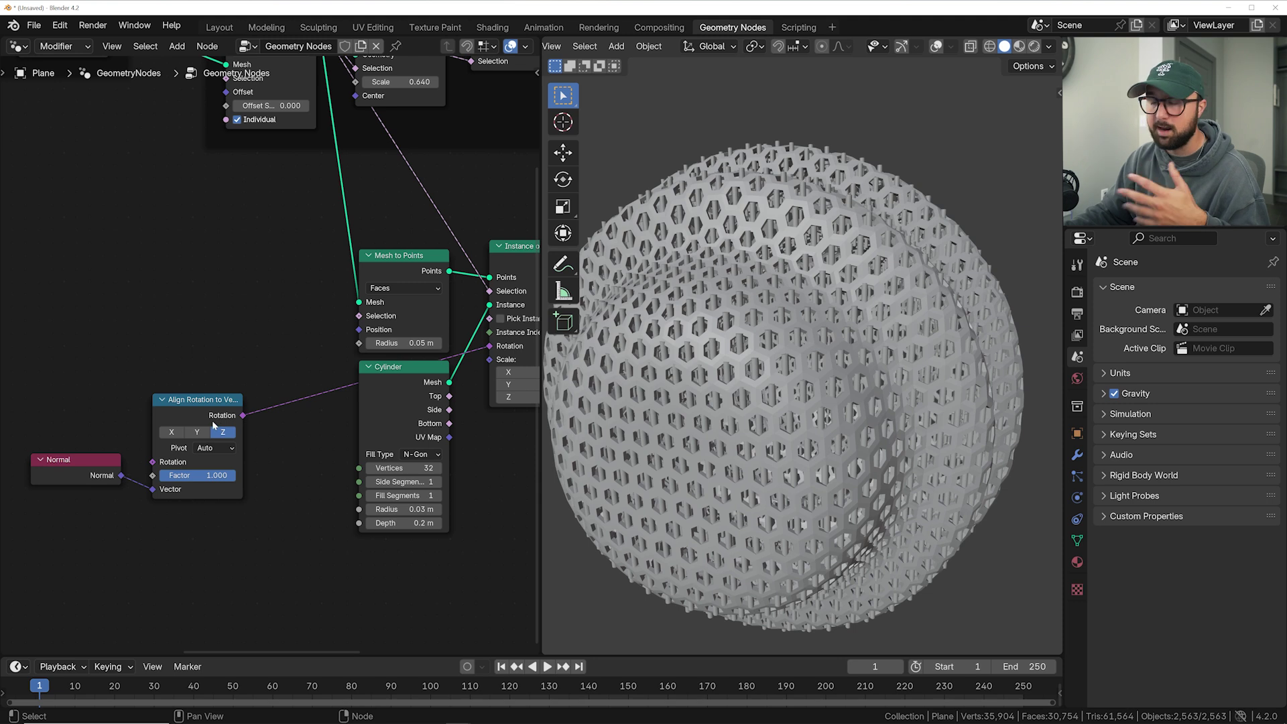
middle_drag(851, 379, 750, 390)
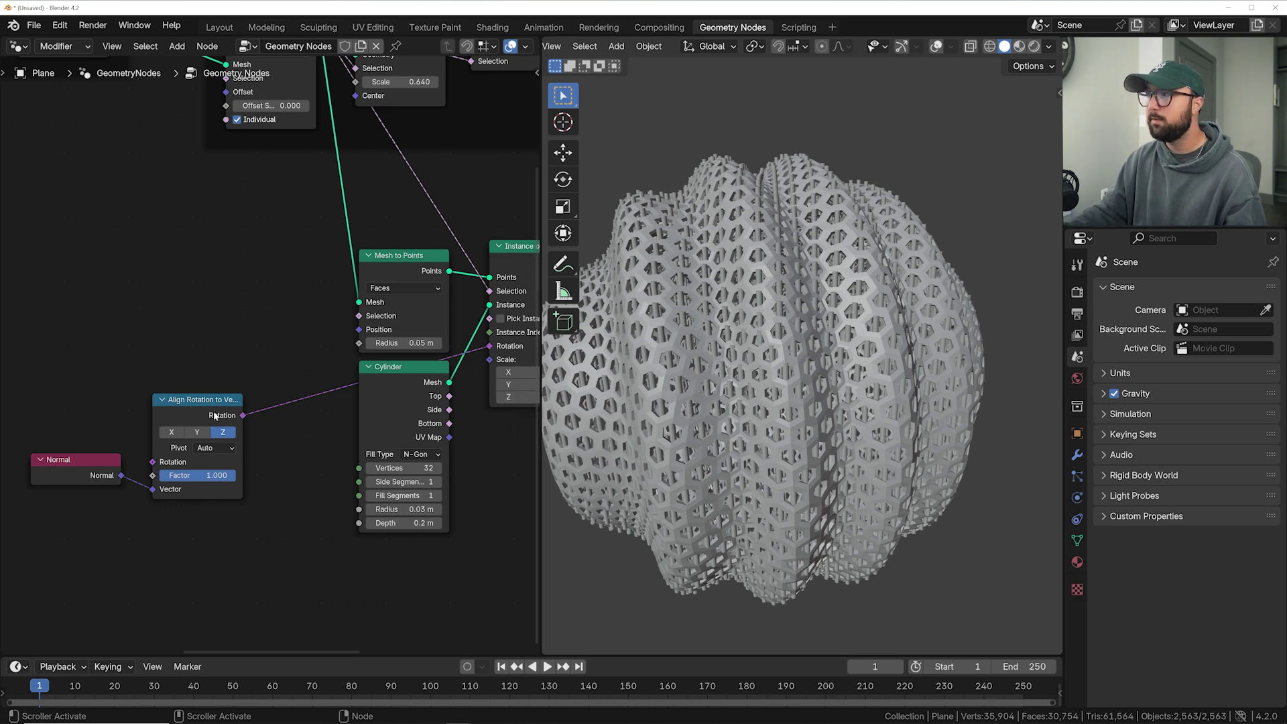
Move the Align Rotation to Vector node and the Normal node closer to the Cylinder node
drag(199, 405, 215, 378)
drag(96, 455, 118, 404)
middle_drag(118, 404, 228, 366)
drag(211, 375, 186, 415)
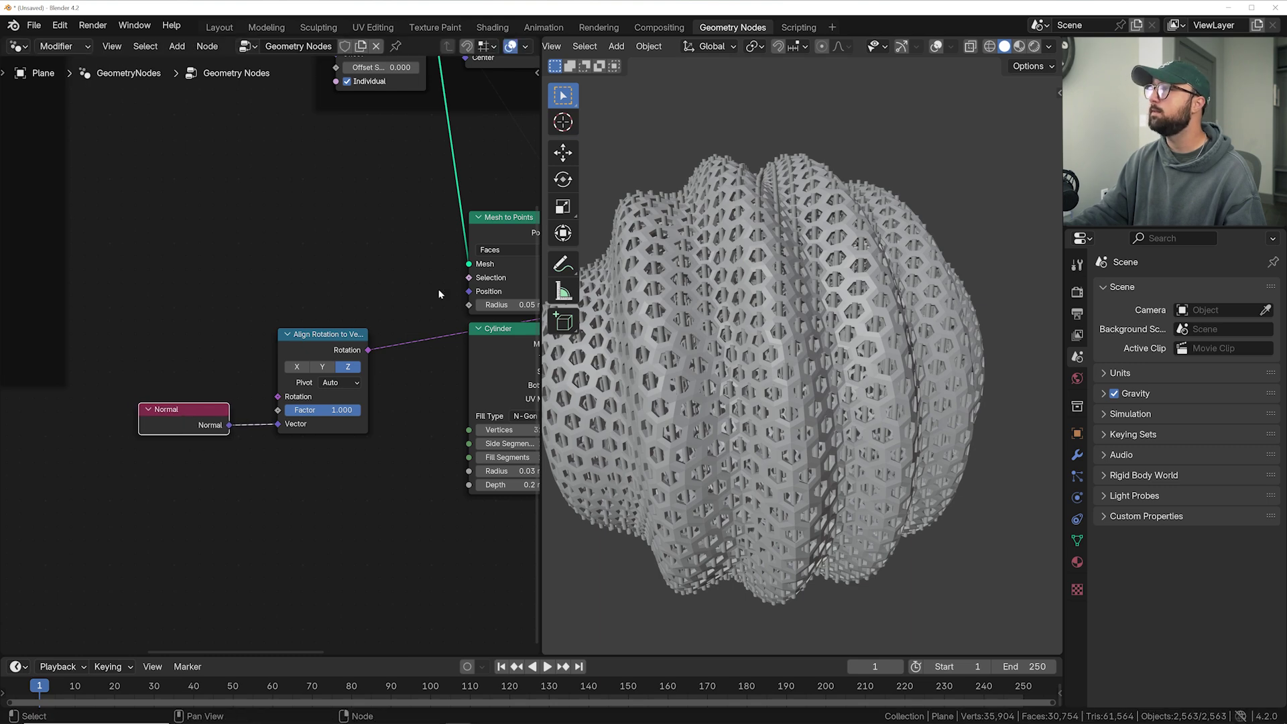
Mute and re-enable the Mesh to Points node to compare how the cylinders are placed on the sphere
middle_drag(415, 324, 175, 374)
click(267, 275)
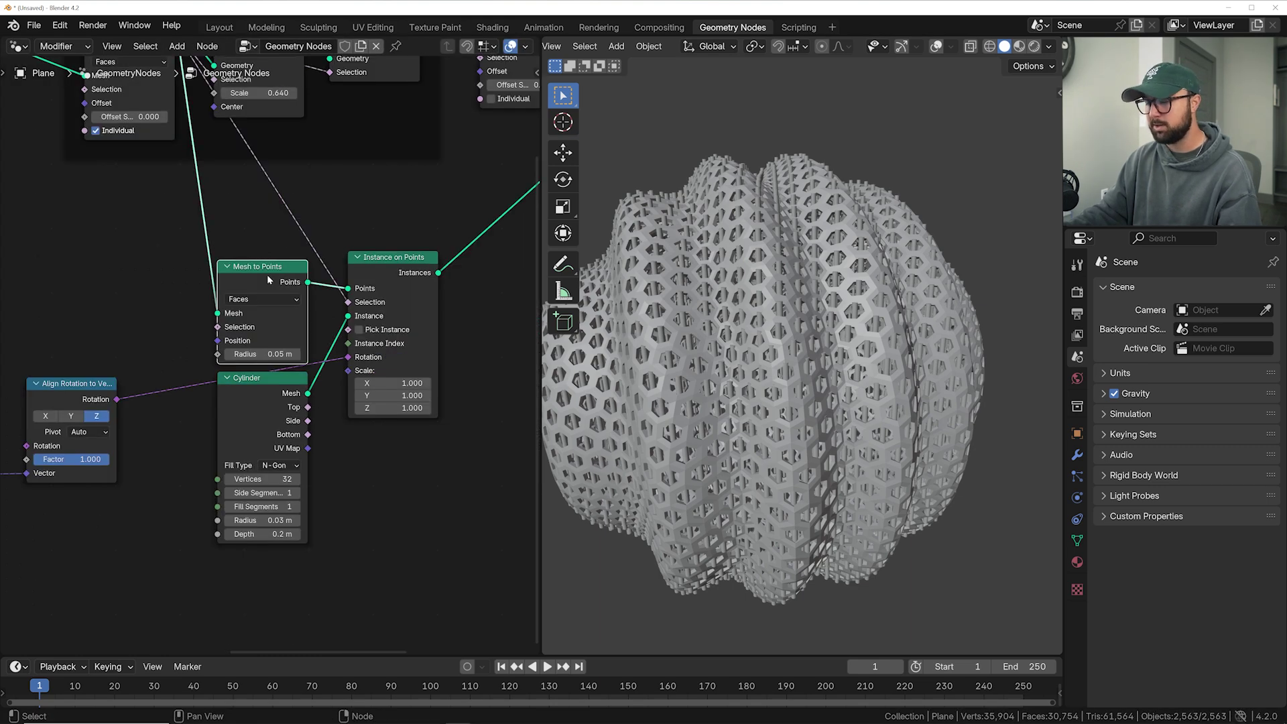
key(m)
middle_drag(765, 376, 791, 416)
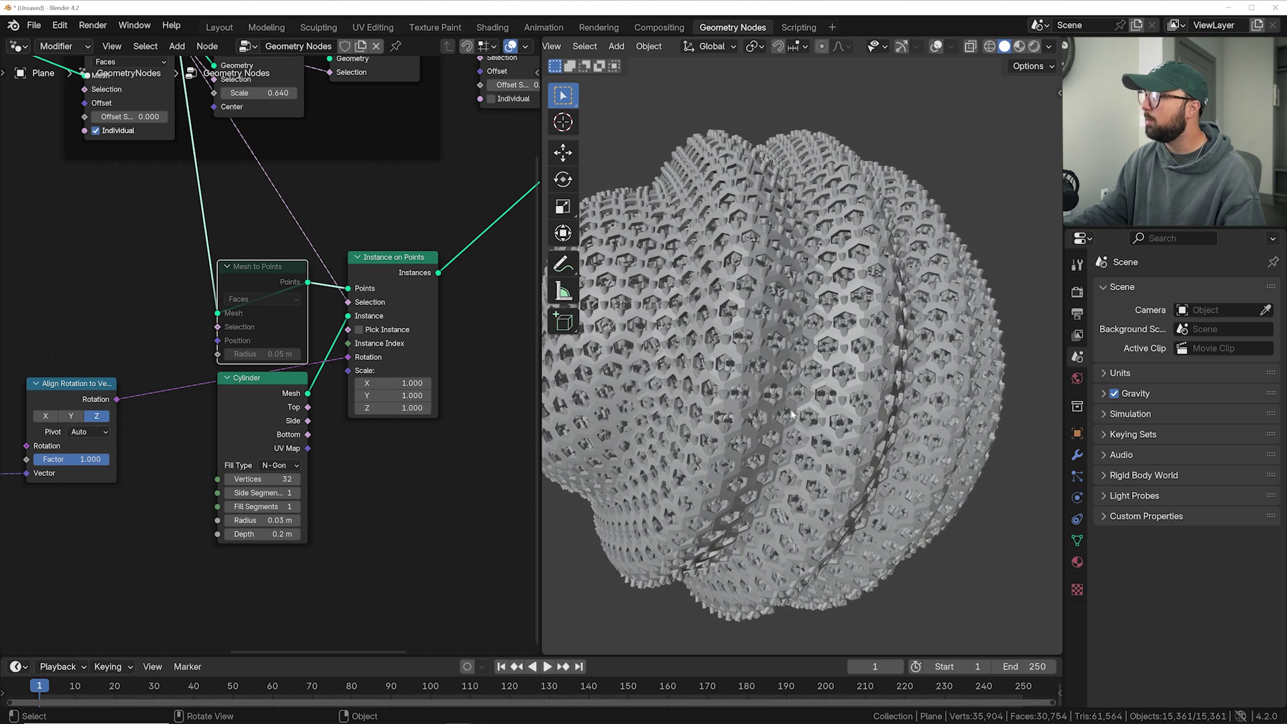
key(m)
drag(255, 277, 254, 265)
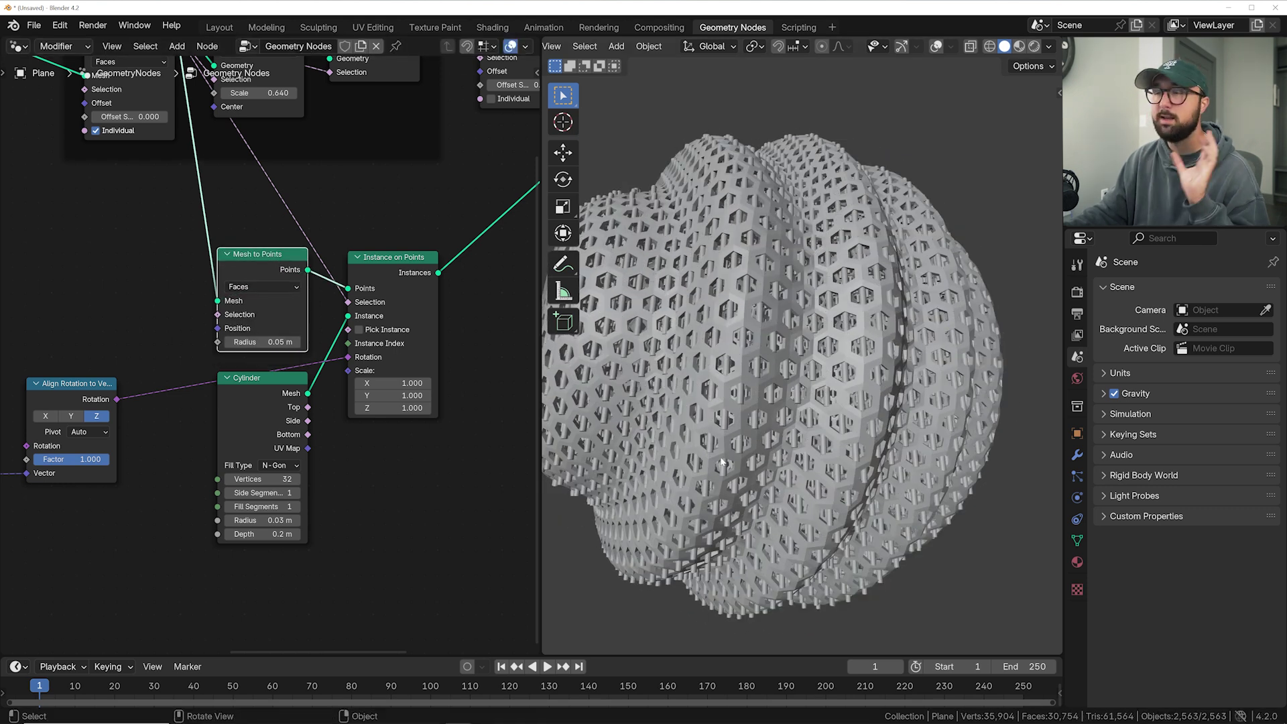
middle_drag(828, 430, 651, 422)
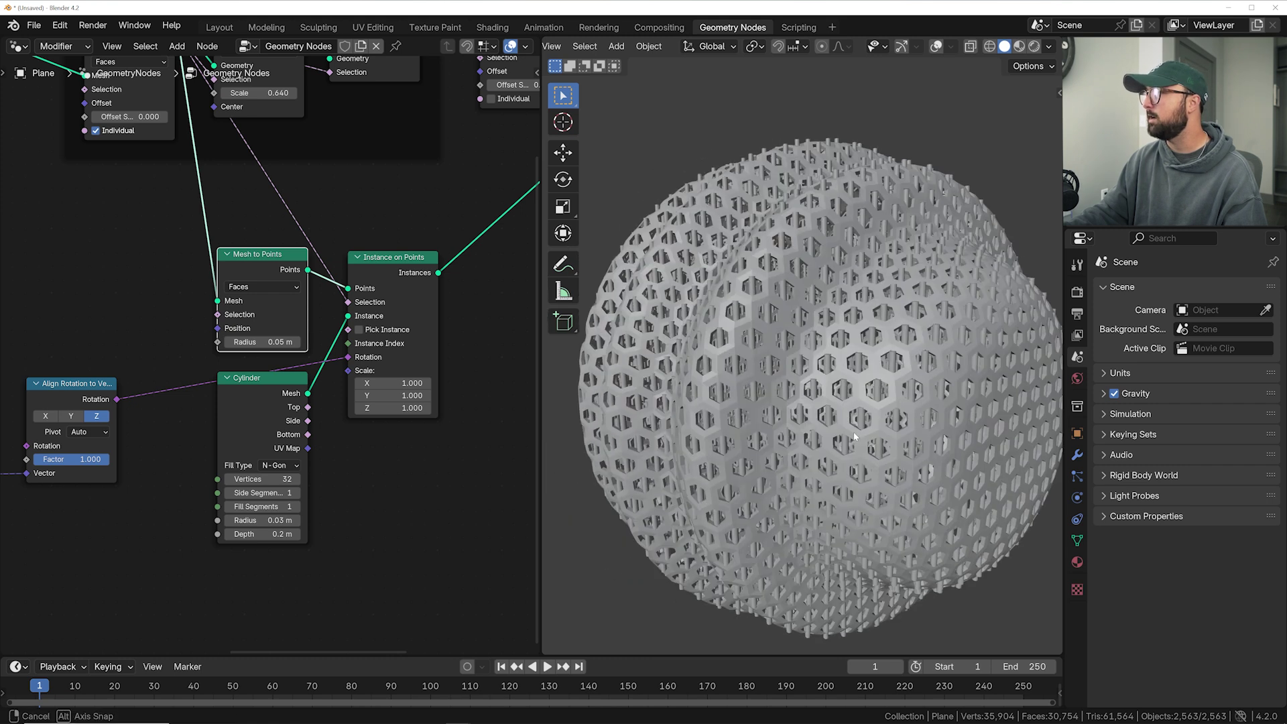
Move the Align Rotation to Vector node nearer to the Cylinder node and nudge the Mesh to Points node up
scroll(271, 354, down, 4)
middle_drag(48, 444, 115, 437)
drag(173, 386, 203, 395)
middle_drag(686, 393, 645, 396)
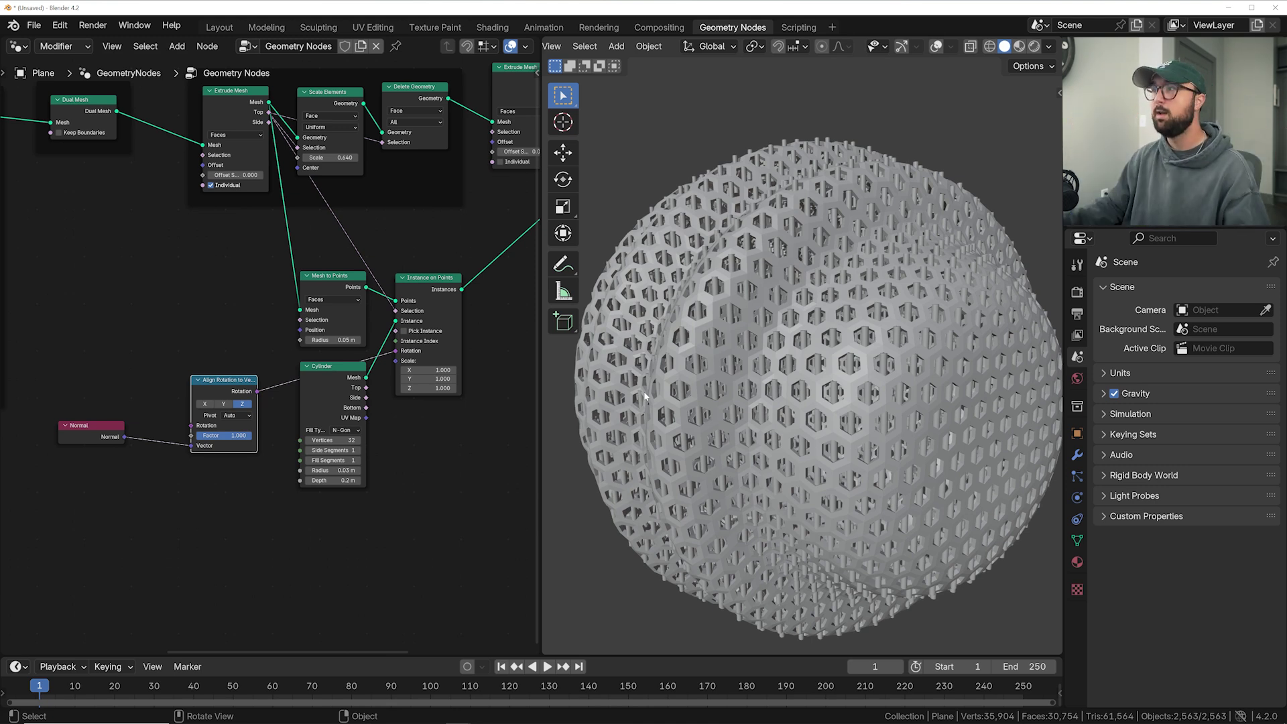
drag(339, 283, 338, 269)
Disconnect the Normal node from the Vector input of the Align Rotation to Vector node
scroll(335, 281, down, 2)
middle_drag(221, 267, 310, 260)
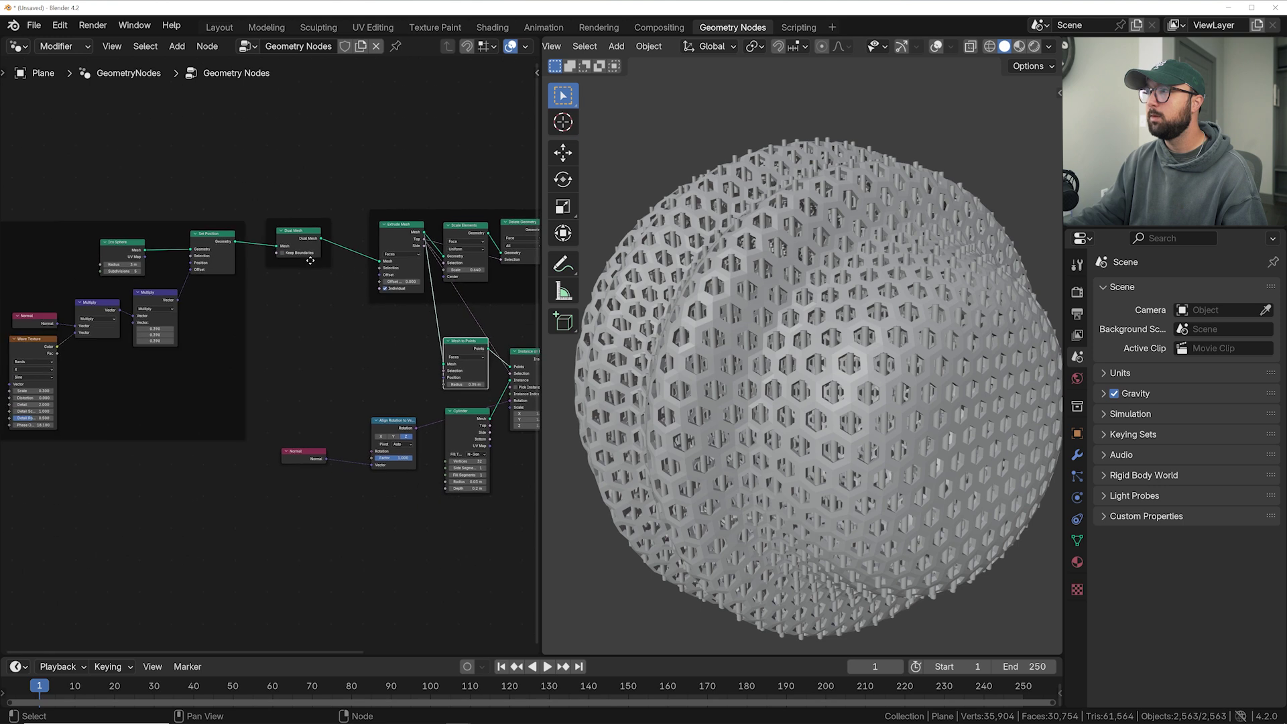
middle_drag(363, 383, 257, 315)
scroll(248, 340, up, 5)
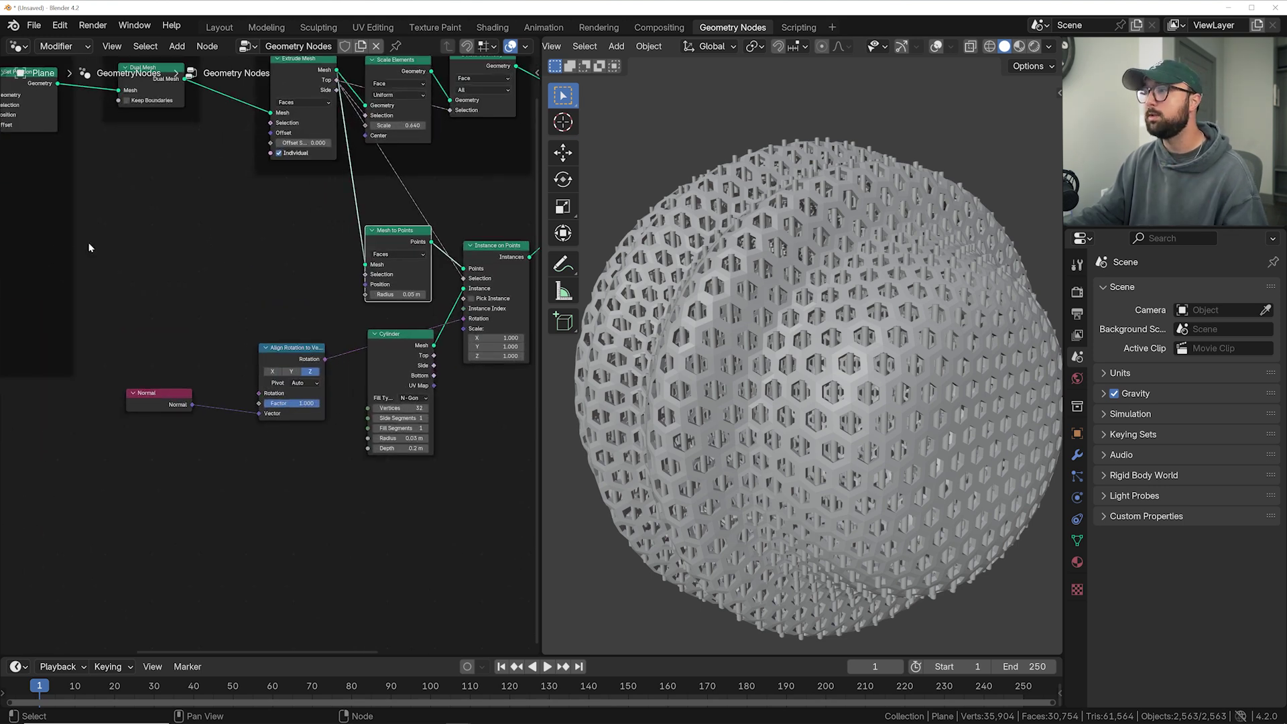
ctrl+right_drag(242, 384, 151, 396)
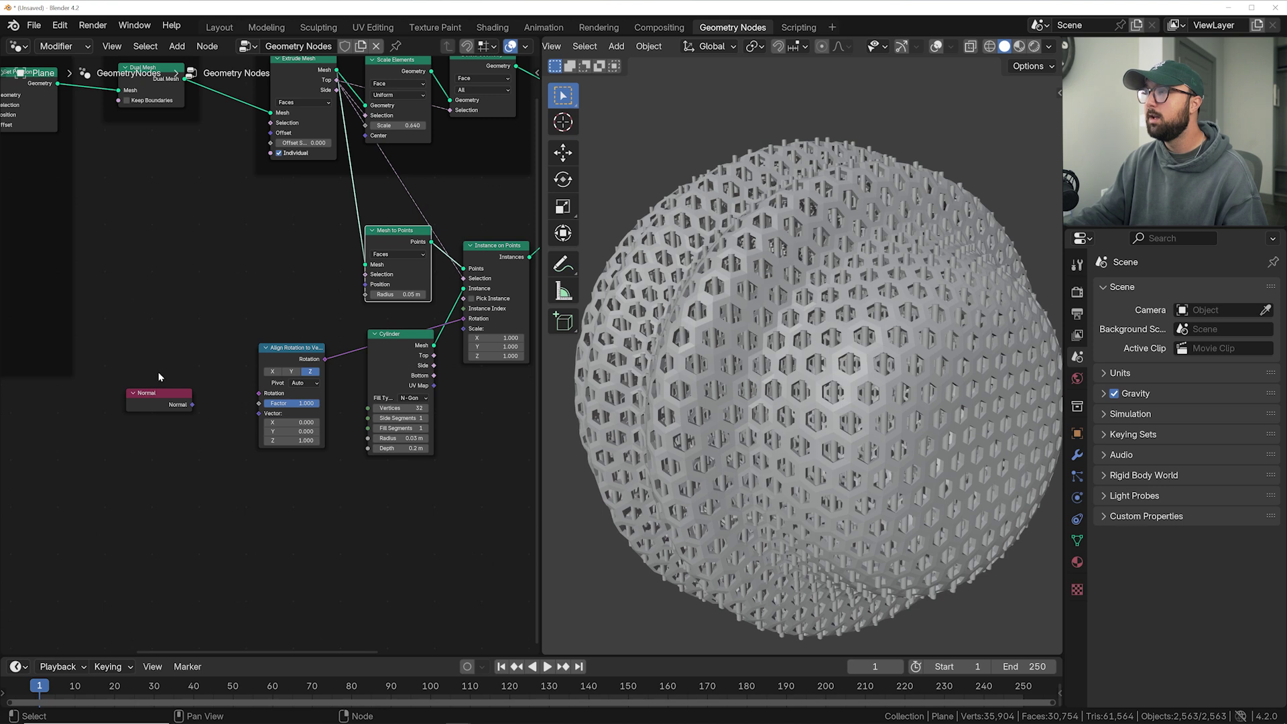
middle_drag(167, 349, 193, 426)
Shift the wave displacement frame and the Dual Mesh frame back to open a gap before the first Extrude Mesh node
scroll(194, 211, down, 4)
middle_drag(151, 205, 293, 256)
scroll(292, 255, down, 1)
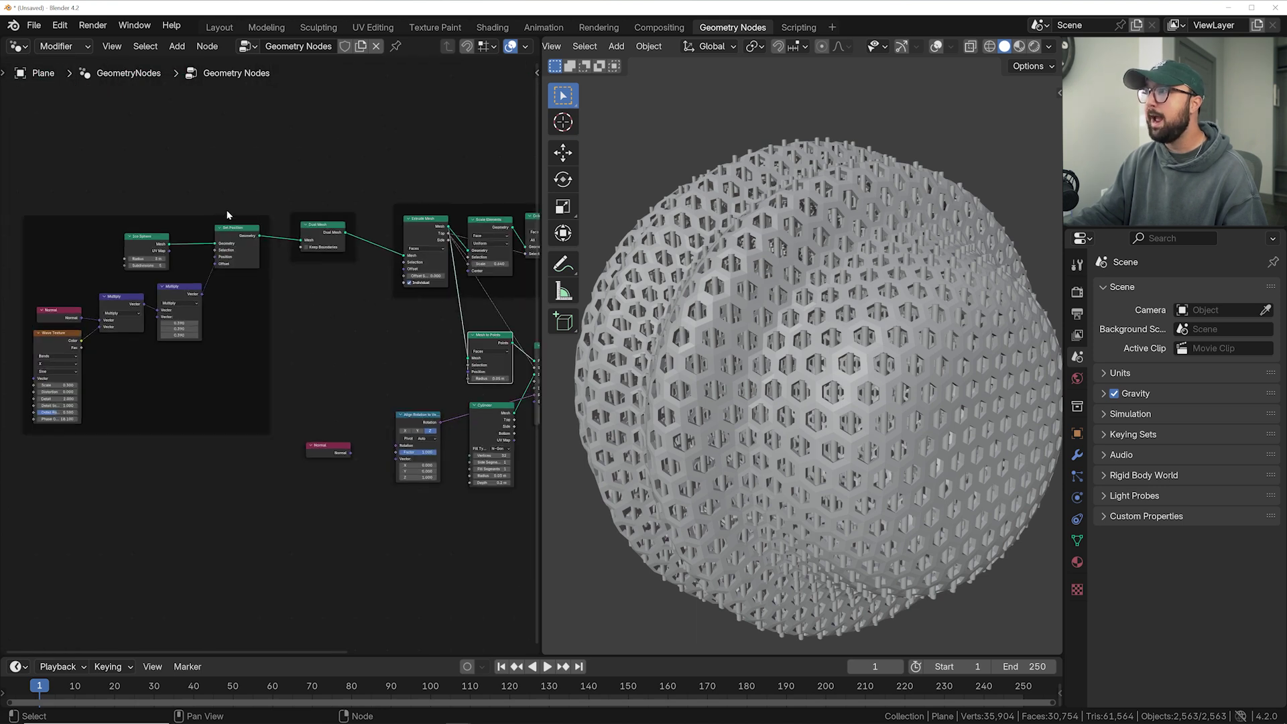
drag(228, 220, 172, 221)
drag(350, 216, 293, 214)
scroll(487, 341, up, 2)
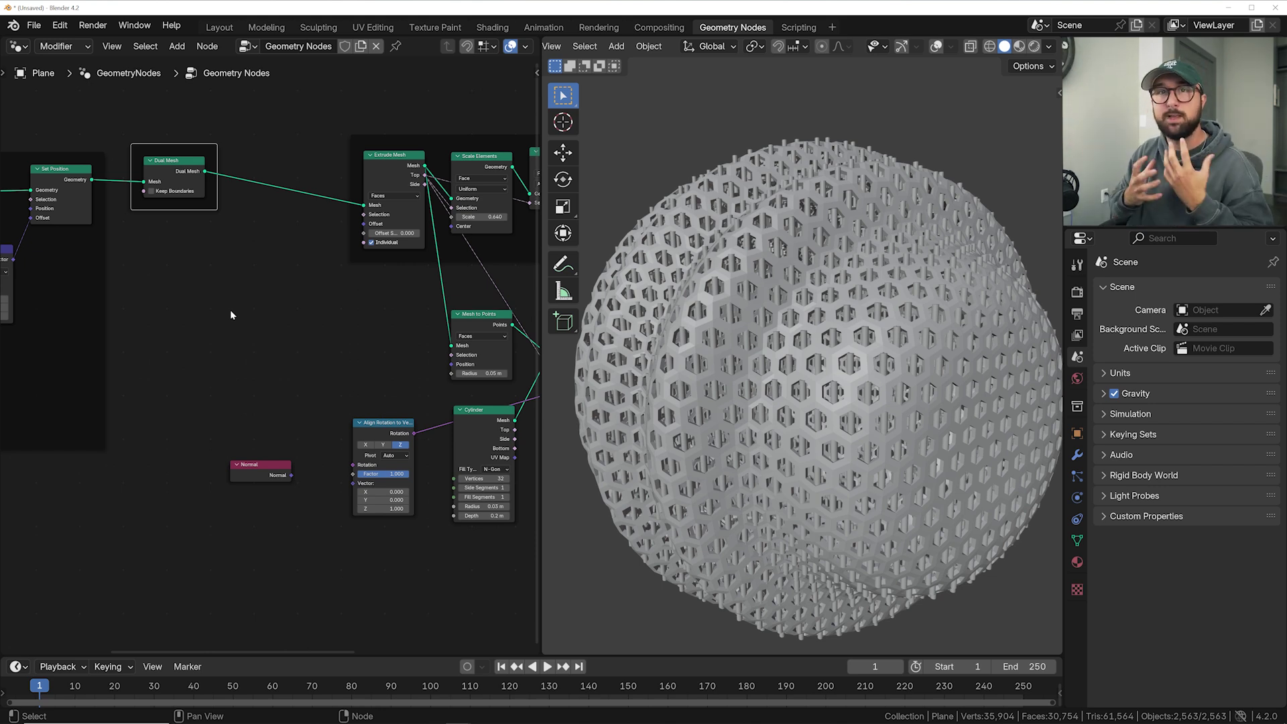
scroll(271, 354, up, 3)
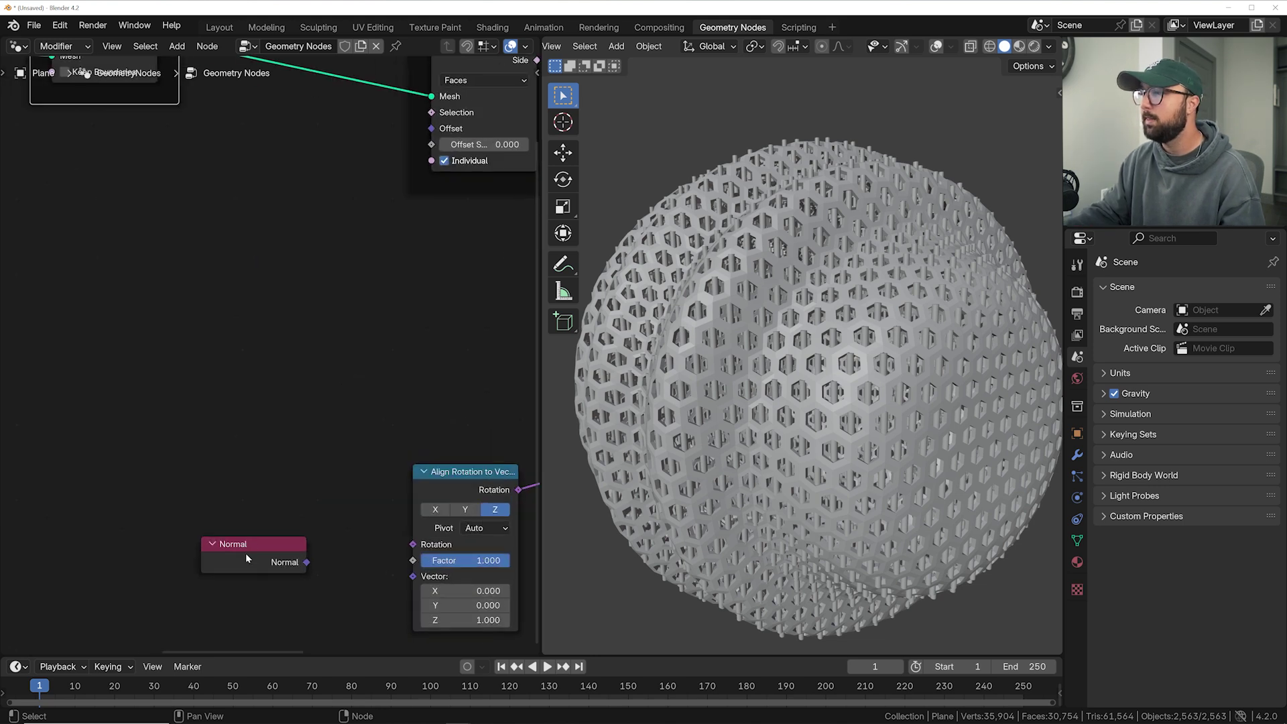
Bring the Normal node up near the gap and insert a Capture Attribute node between Dual Mesh and Extrude Mesh
drag(245, 553, 244, 243)
middle_drag(290, 138, 272, 272)
key(shift+a)
click(272, 273)
text(cap)
key(Return)
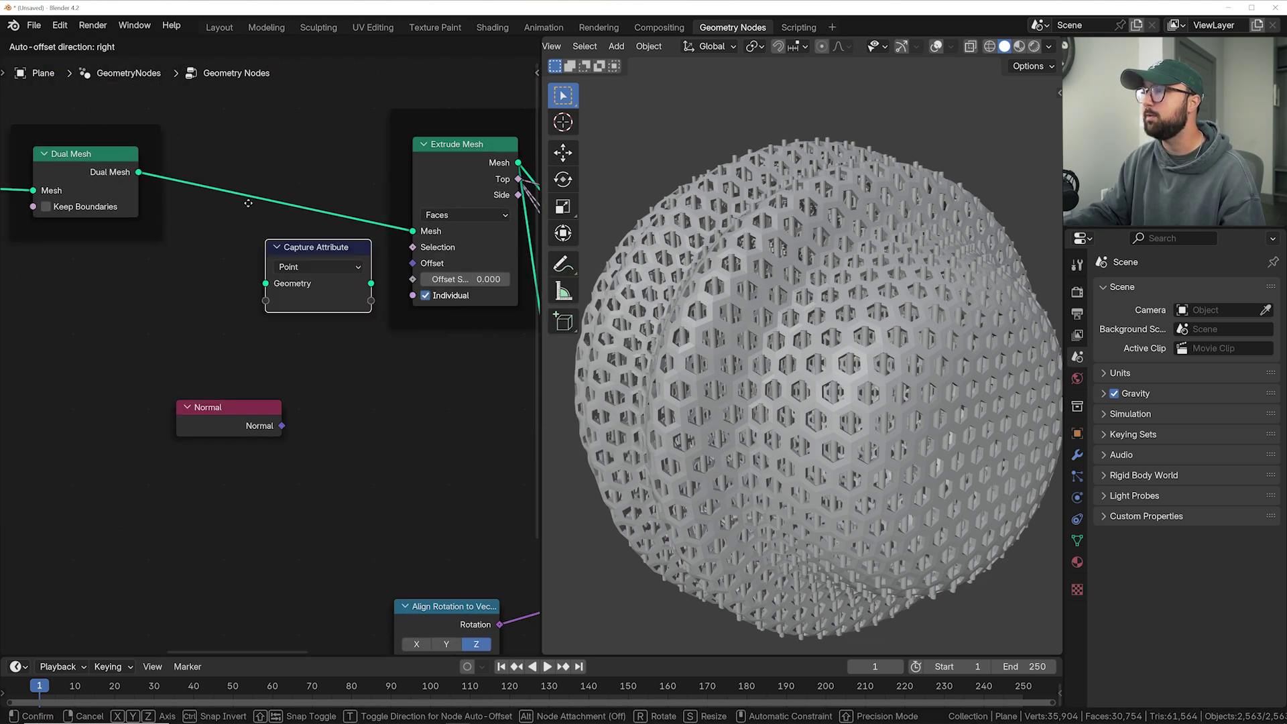
click(236, 165)
Connect the Normal node to the Capture Attribute node as a captured value, keeping it below and outside the Dual Mesh frame
drag(228, 416, 93, 312)
scroll(169, 218, down, 2)
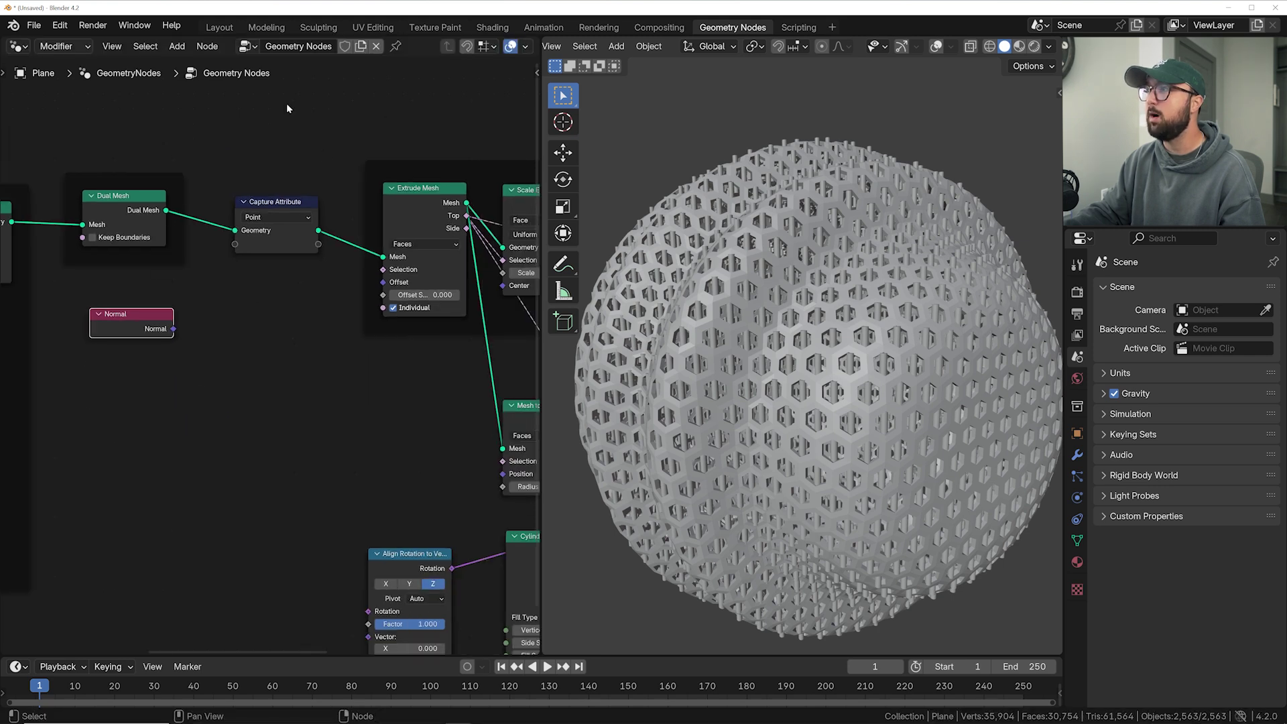
scroll(228, 252, down, 2)
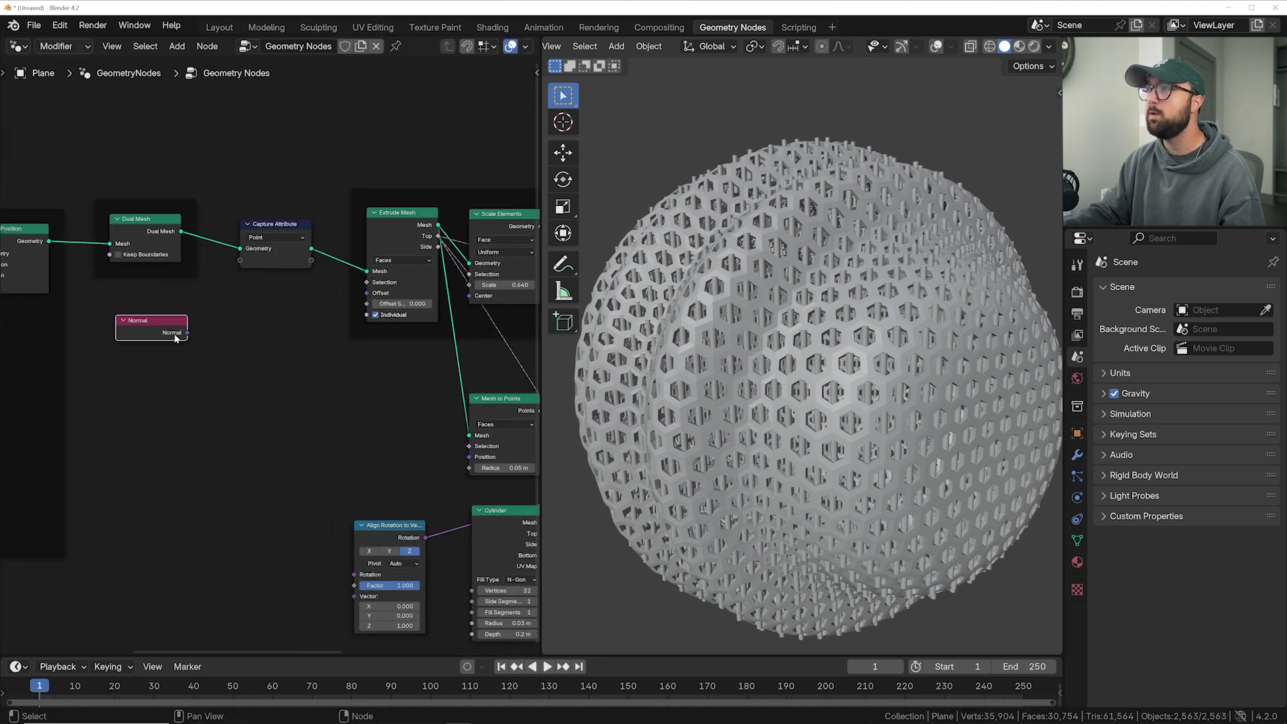
drag(187, 333, 197, 283)
scroll(265, 239, up, 1)
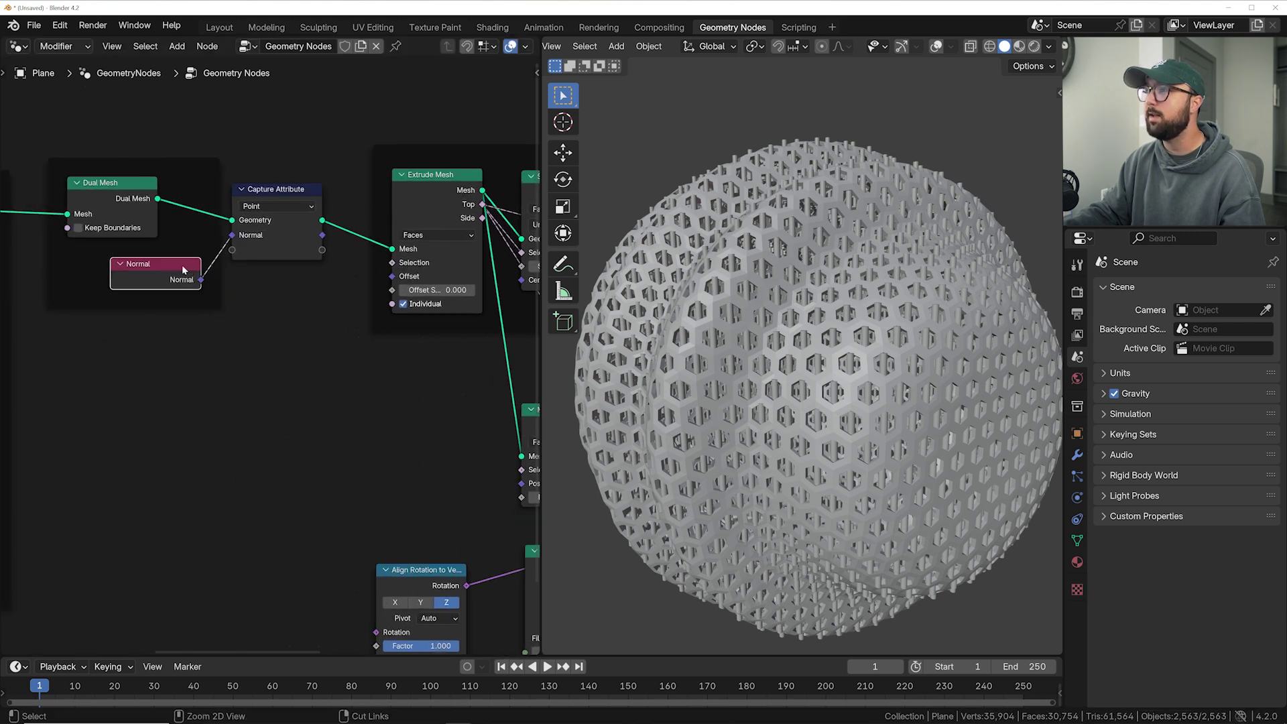
key(ctrl+z)
drag(109, 327, 183, 310)
drag(183, 310, 142, 305)
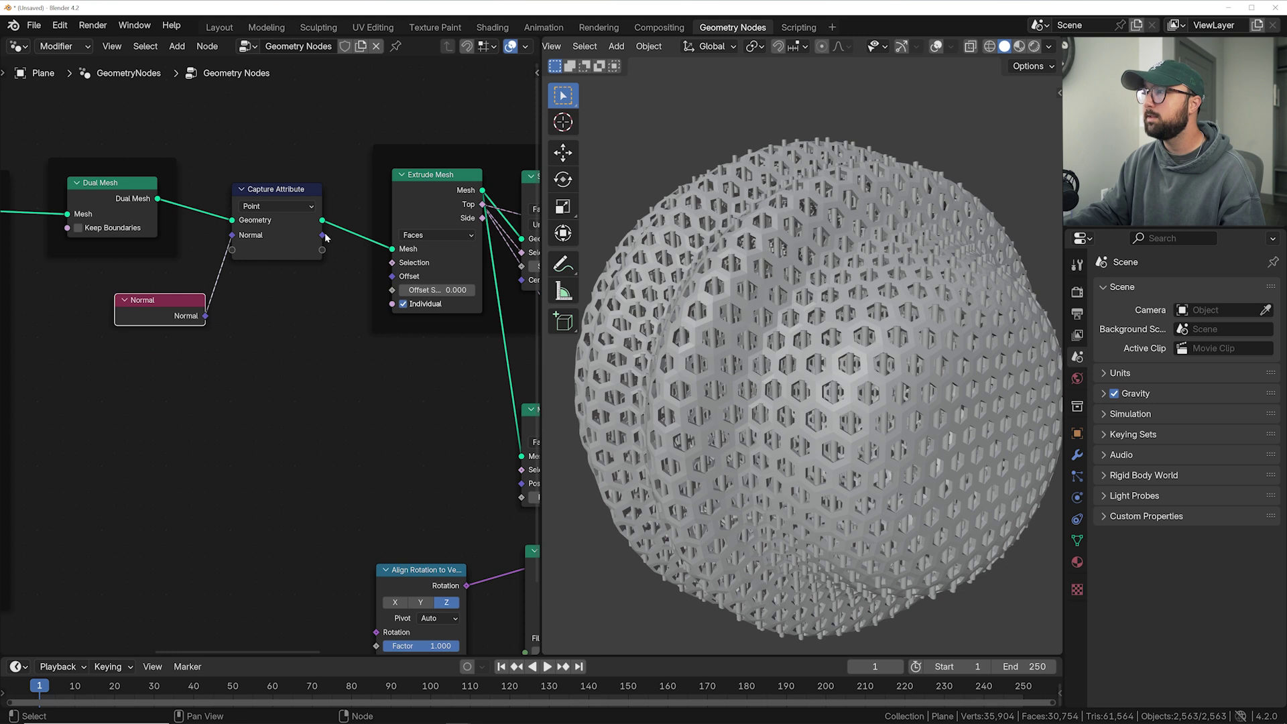
Join the Capture Attribute and Normal nodes in a frame and place it between the Dual Mesh and Extrude Mesh frames
scroll(319, 232, down, 4)
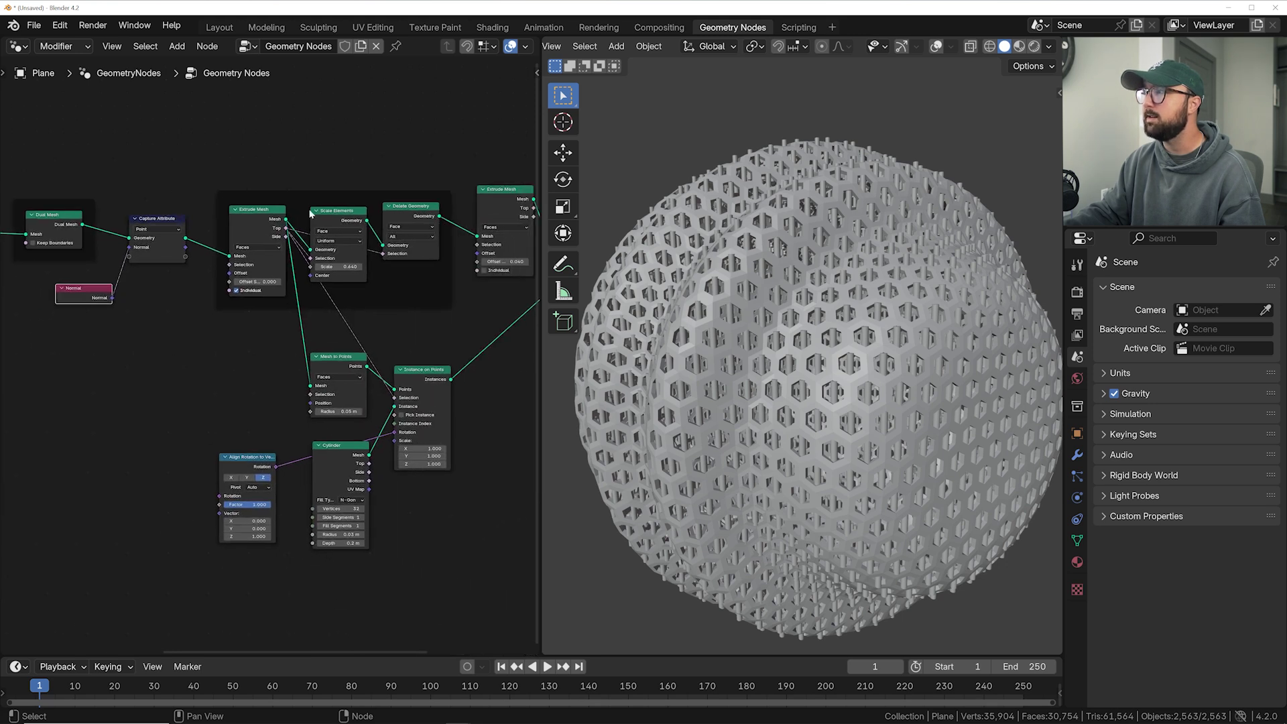
scroll(268, 226, down, 5)
scroll(356, 362, up, 6)
drag(61, 289, 145, 278)
drag(170, 184, 132, 310)
scroll(132, 311, up, 2)
key(ctrl+j)
middle_drag(149, 324, 213, 255)
key(g)
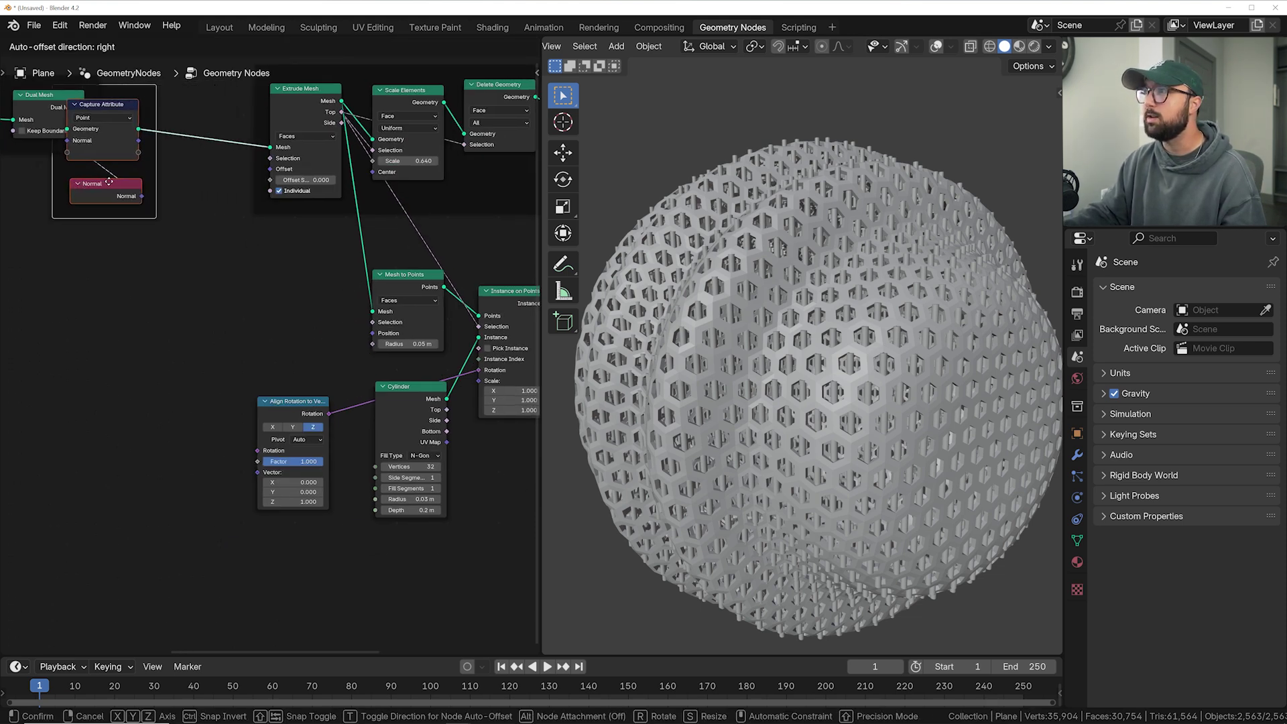
click(201, 158)
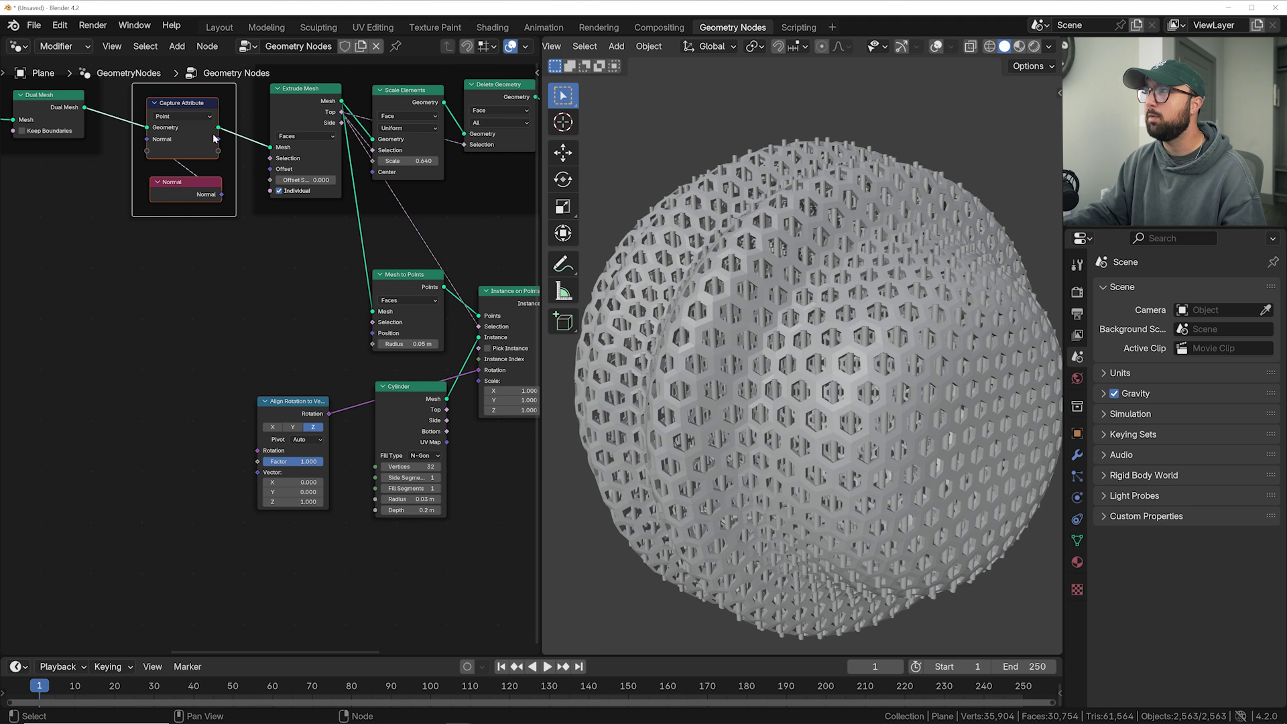
Connect the captured Normal output to the Align Rotation to Vector node's Vector, and set the Cylinder Depth to 0.32 m
drag(218, 139, 259, 473)
middle_drag(713, 356, 771, 389)
drag(436, 513, 496, 513)
middle_drag(735, 372, 784, 396)
Nudge the Capture Attribute frame and the Align Rotation to Vector node up, and check the cylinders' direction on the sphere
middle_drag(138, 211, 152, 350)
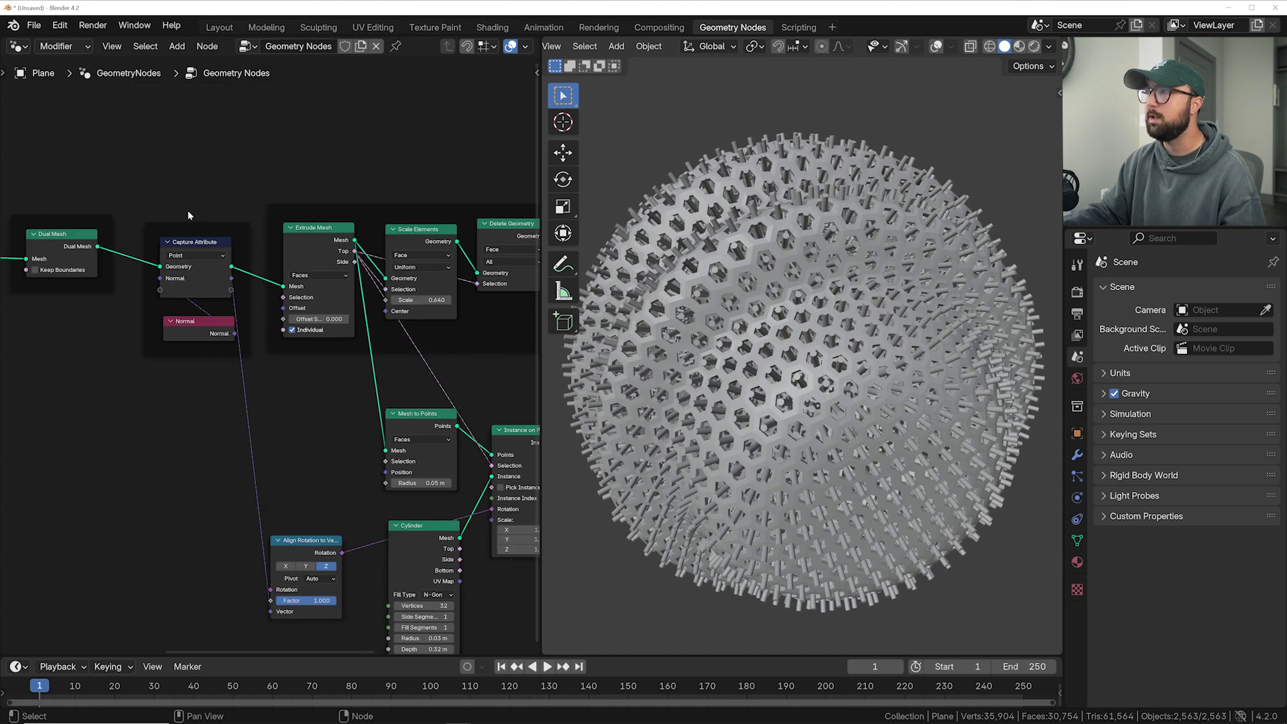
drag(185, 225, 176, 212)
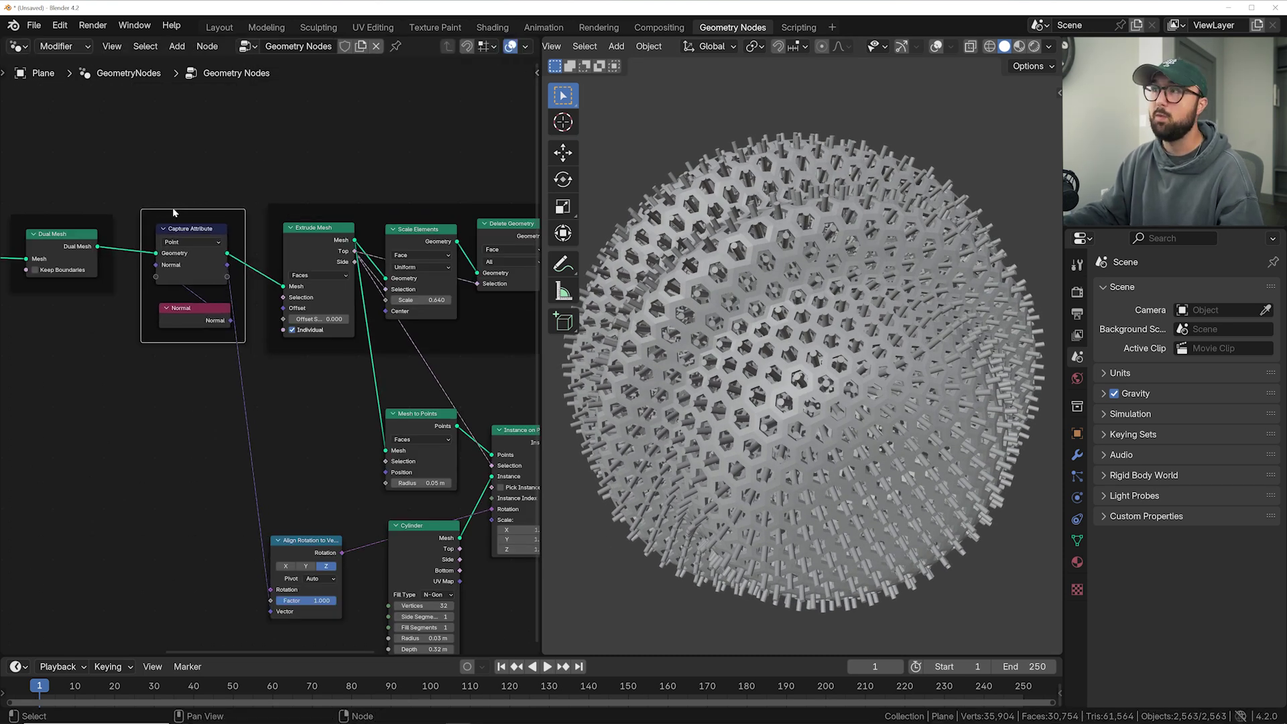
middle_drag(249, 494, 173, 338)
drag(250, 429, 244, 404)
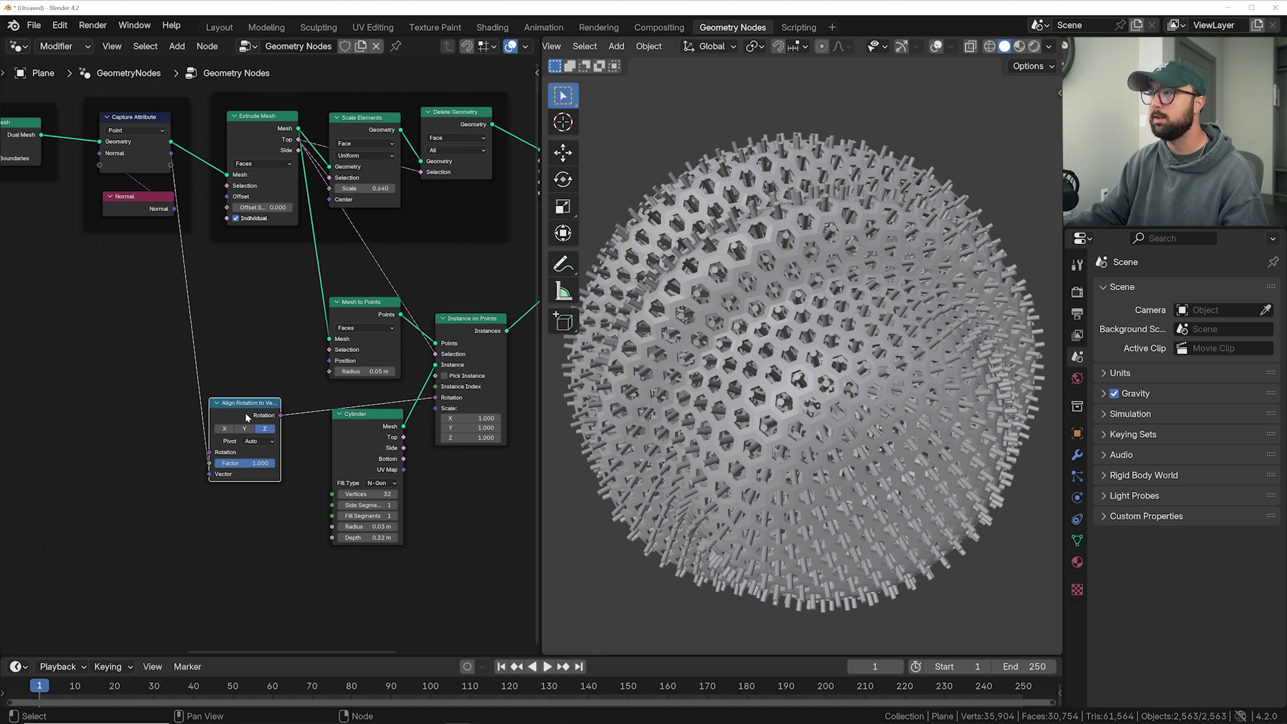
middle_drag(712, 384, 858, 349)
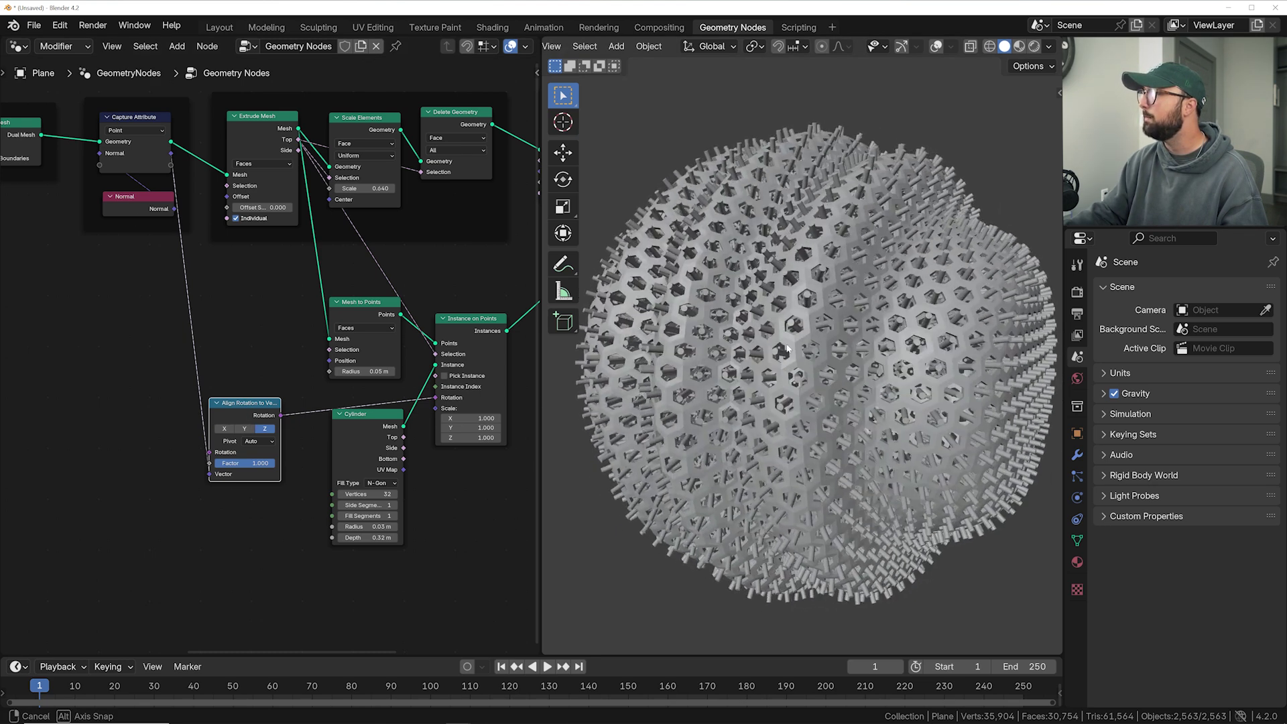
Move the Instance on Points node down beside the Cylinder node to make room around it
middle_drag(445, 408, 315, 395)
drag(335, 318, 336, 473)
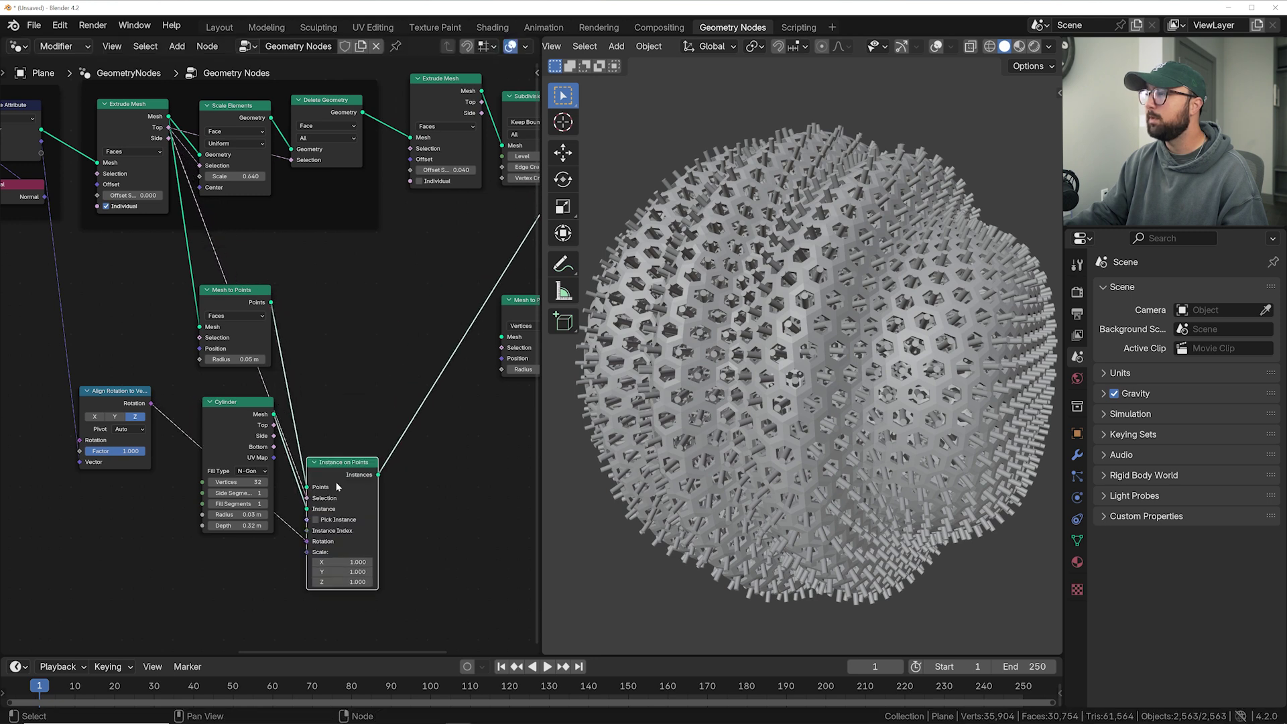
middle_drag(338, 497, 348, 386)
Add a Combine XYZ node, connect its Vector to the Instance on Points Scale, and place it just below that node
mouse_move(362, 383)
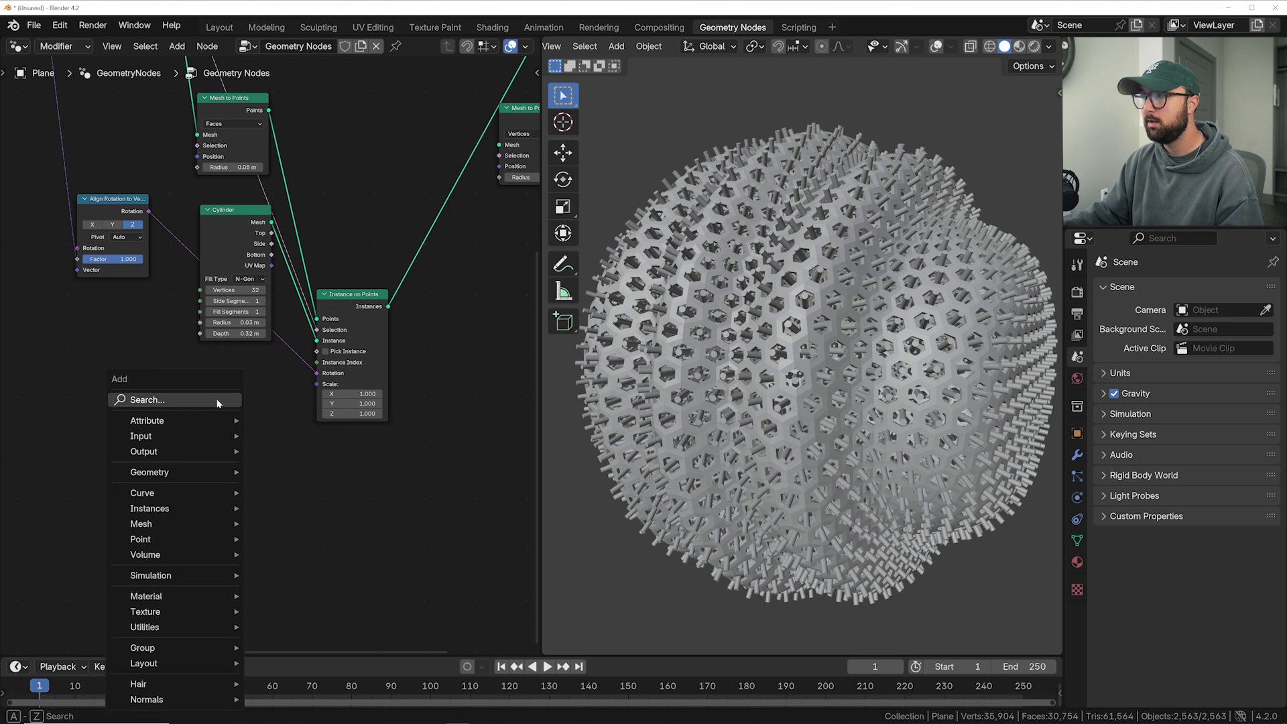
key(shift+a)
text(comb)
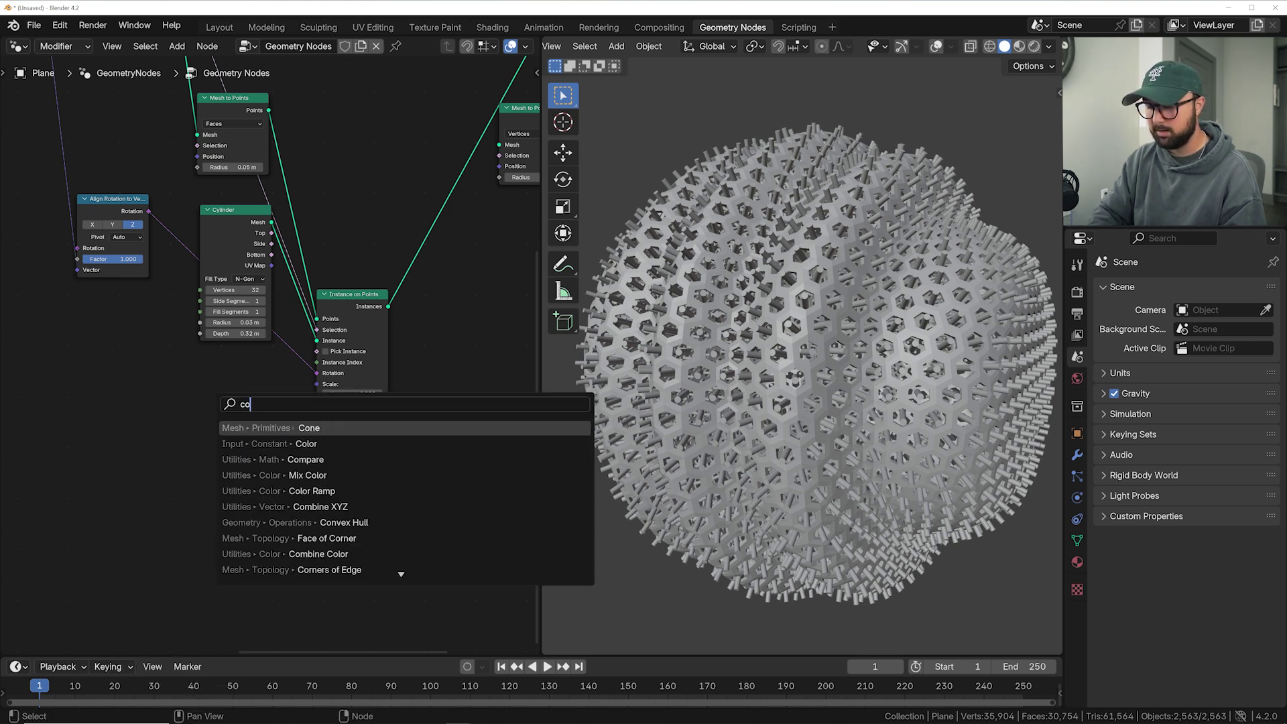
key(Return)
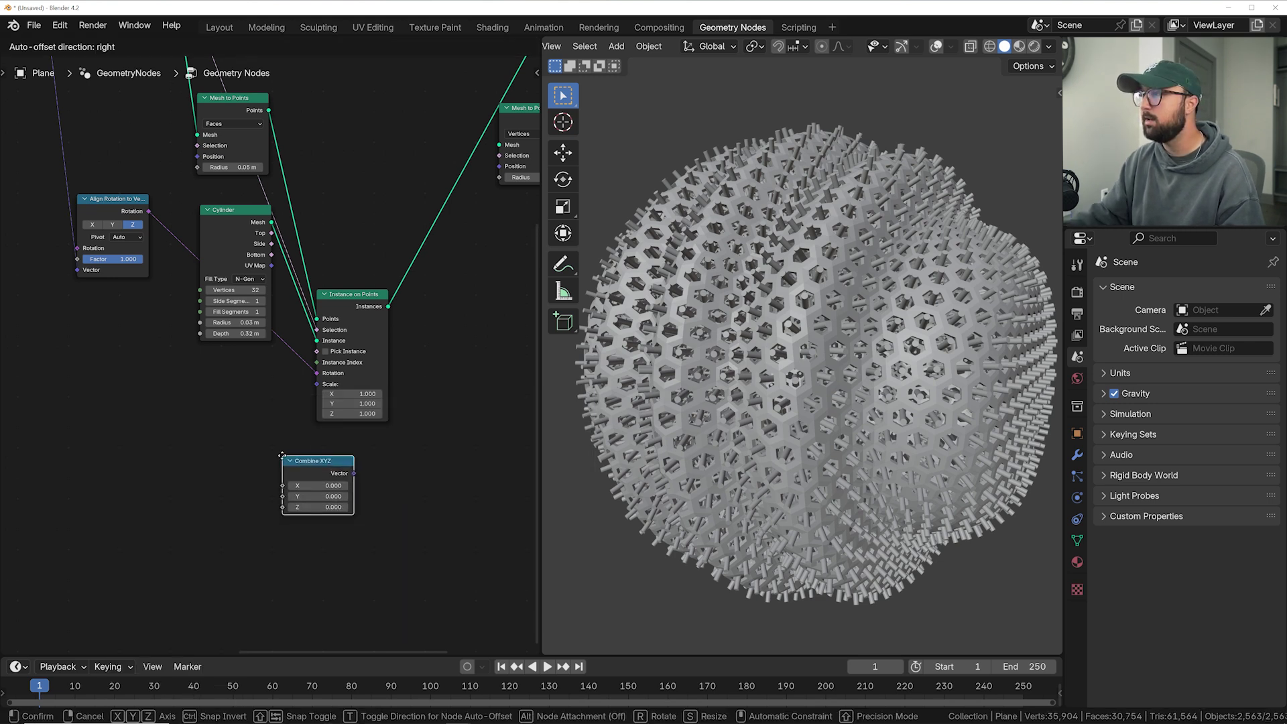
click(310, 414)
scroll(310, 413, up, 3)
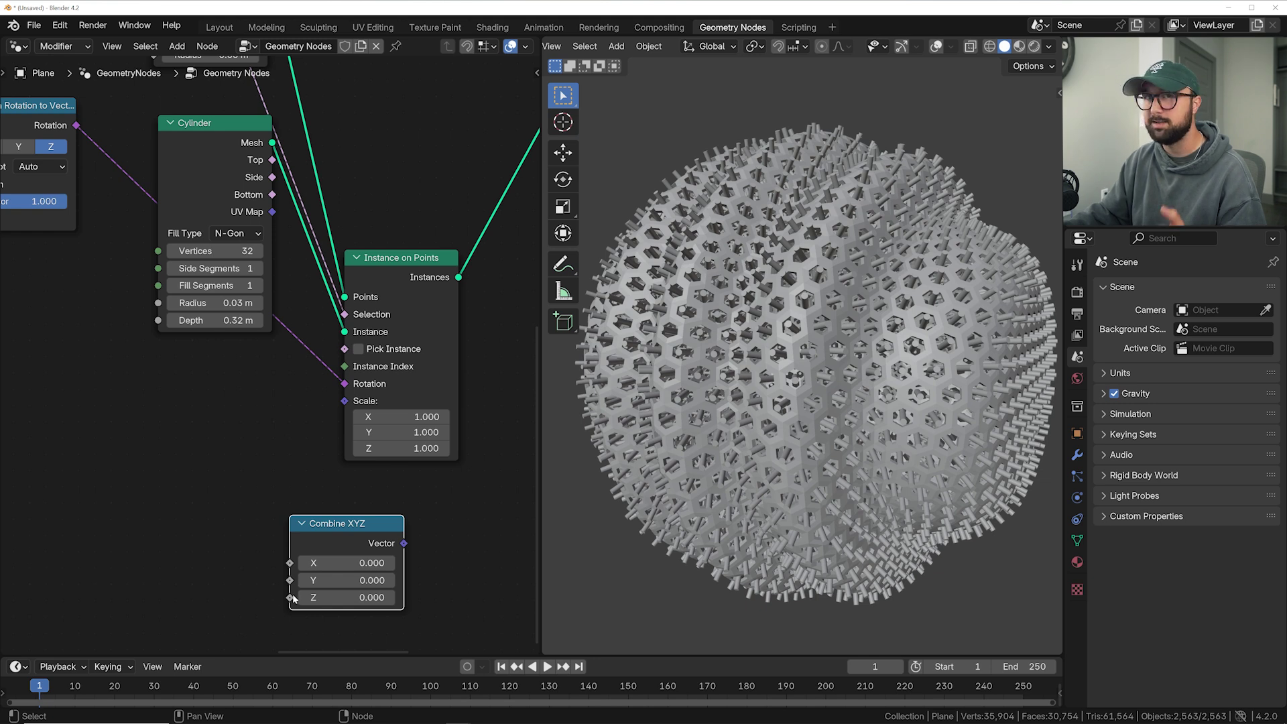
scroll(292, 600, down, 2)
drag(262, 493, 228, 398)
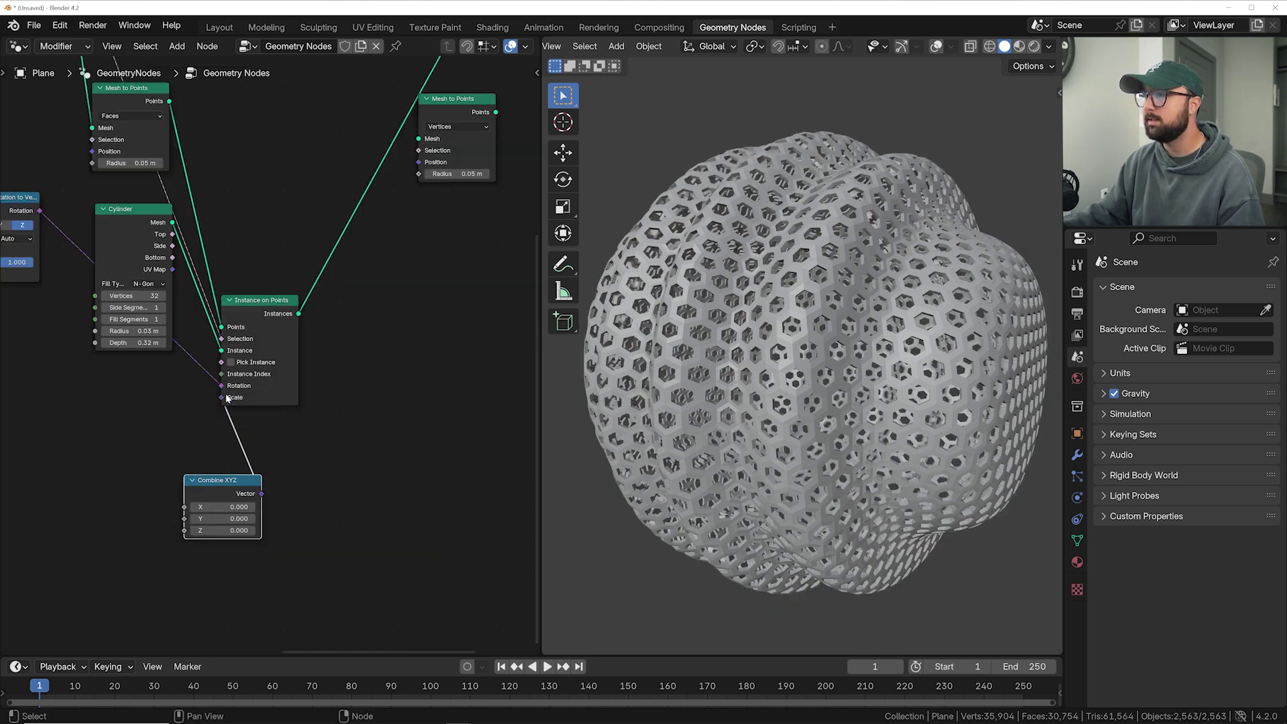
drag(223, 498, 259, 476)
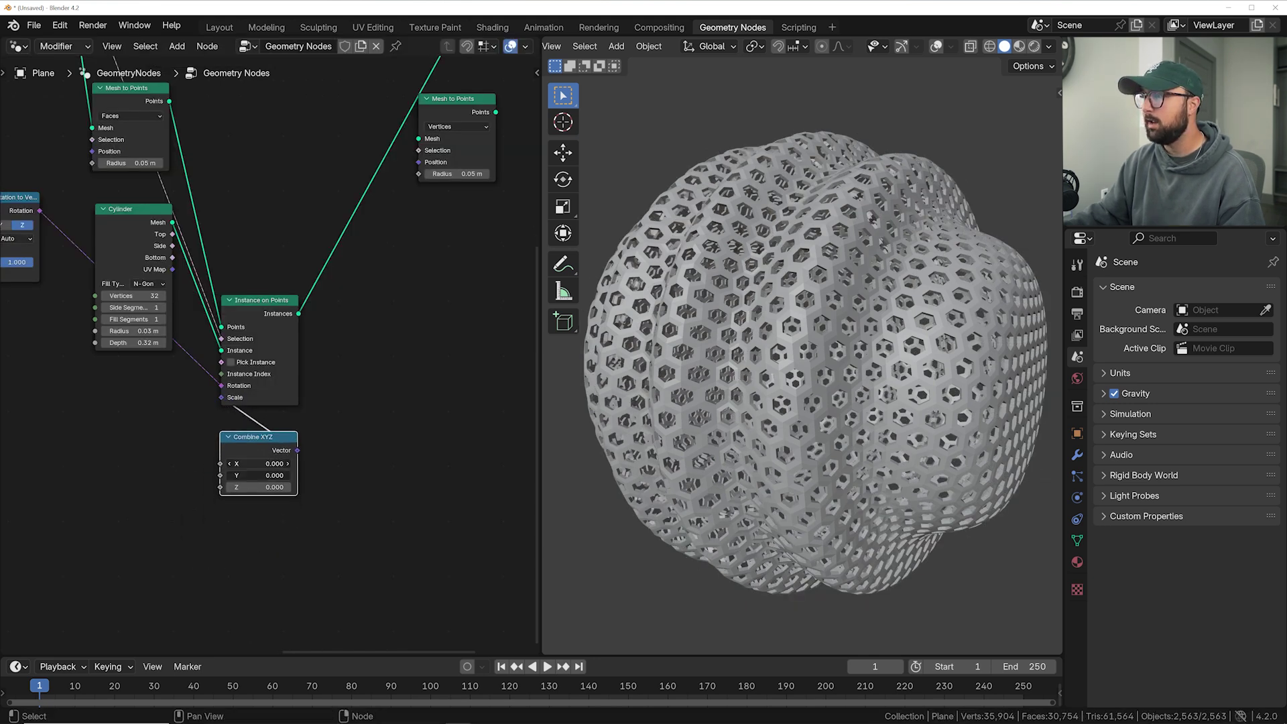
Set the Combine XYZ values to 1 for X and Y and 1.51 for Z to lengthen the cylinders
text(1)
key(Return)
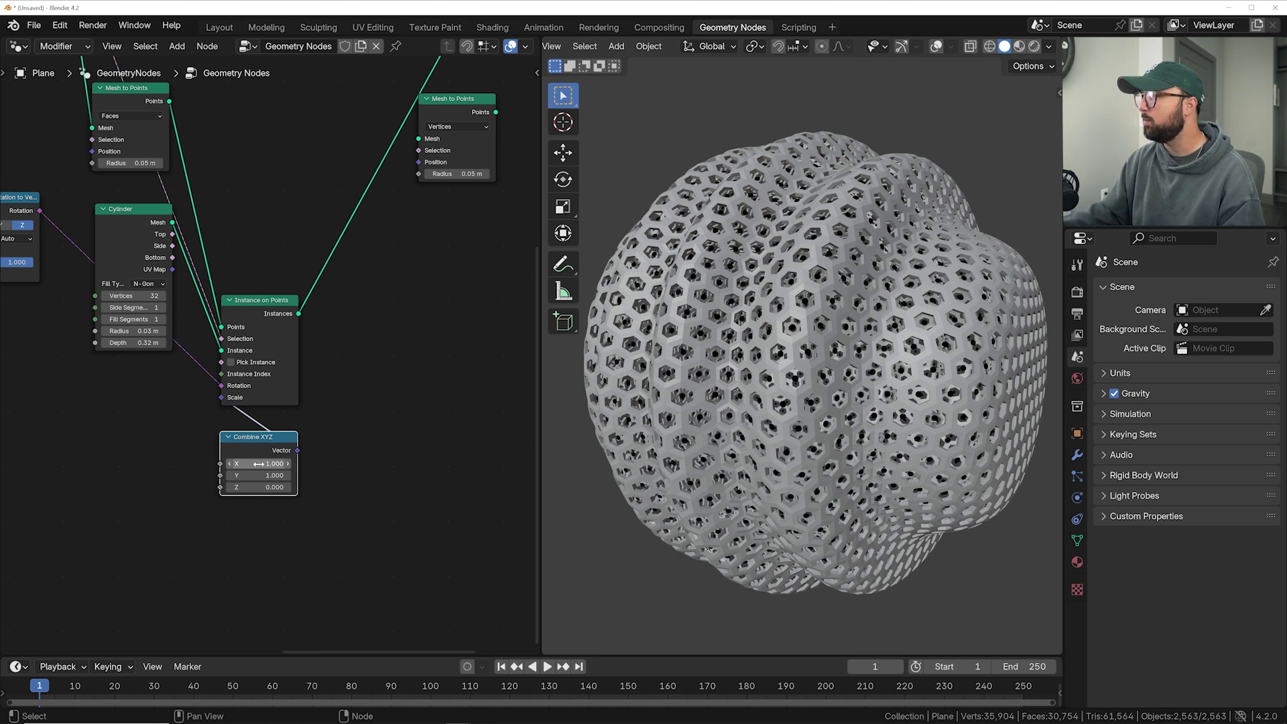
mouse_move(245, 488)
mouse_down()
mouse_move(268, 487)
mouse_move(245, 487)
mouse_up()
key(shift+a)
key(Escape)
Add a Noise Texture node in the free space below the Align Rotation to Vector and Cylinder nodes
middle_drag(186, 468, 257, 456)
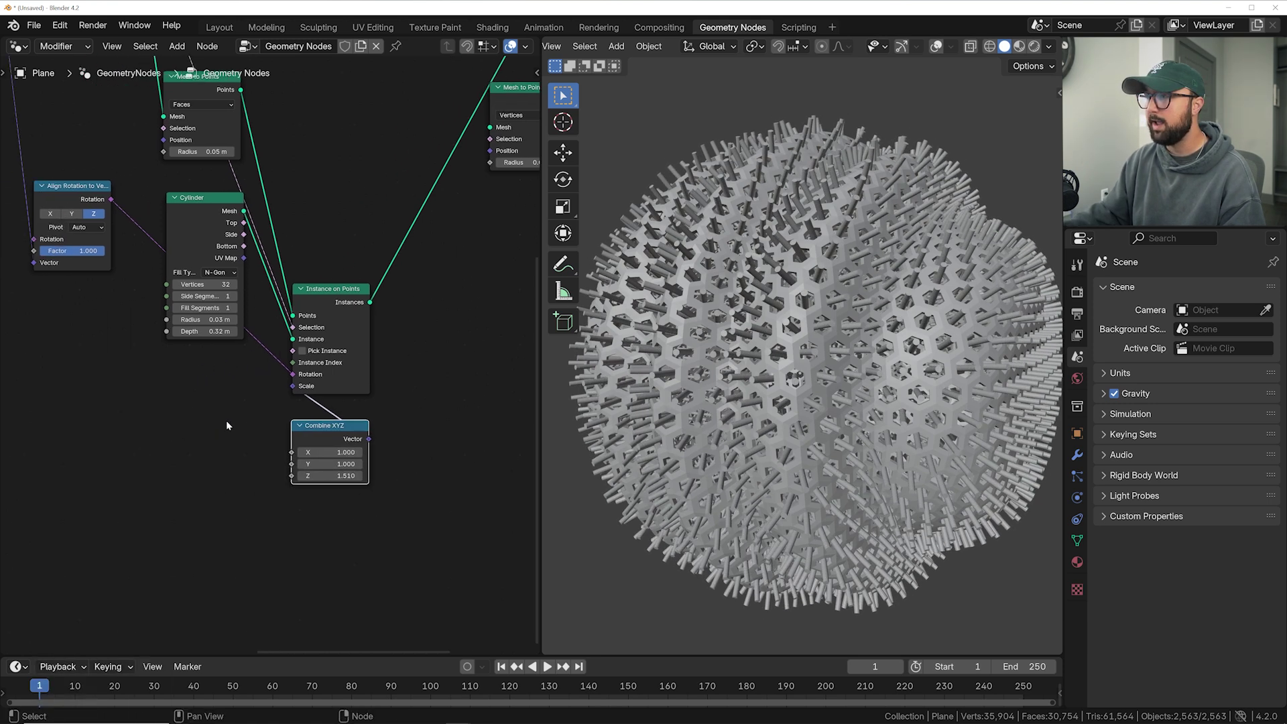
key(shift+a)
text(noi)
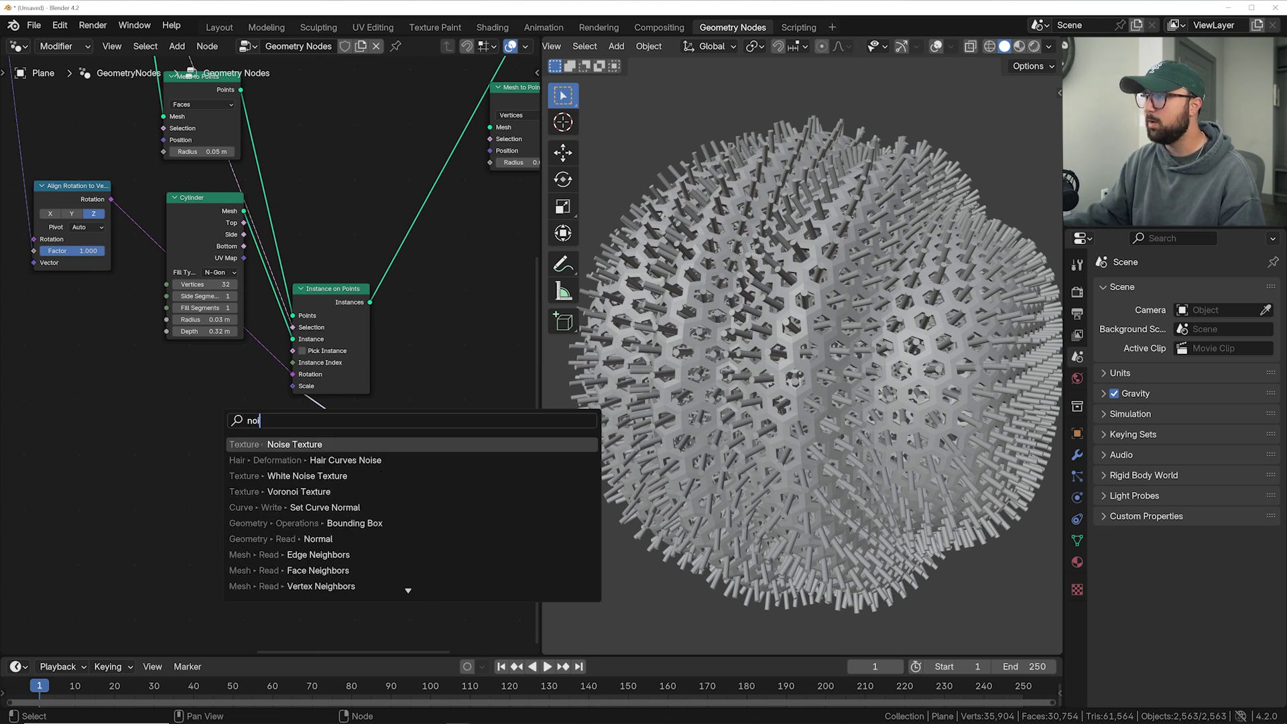
key(Return)
click(134, 483)
Add a Map Range node and place it between the Noise Texture and the Combine XYZ node
key(shift+a)
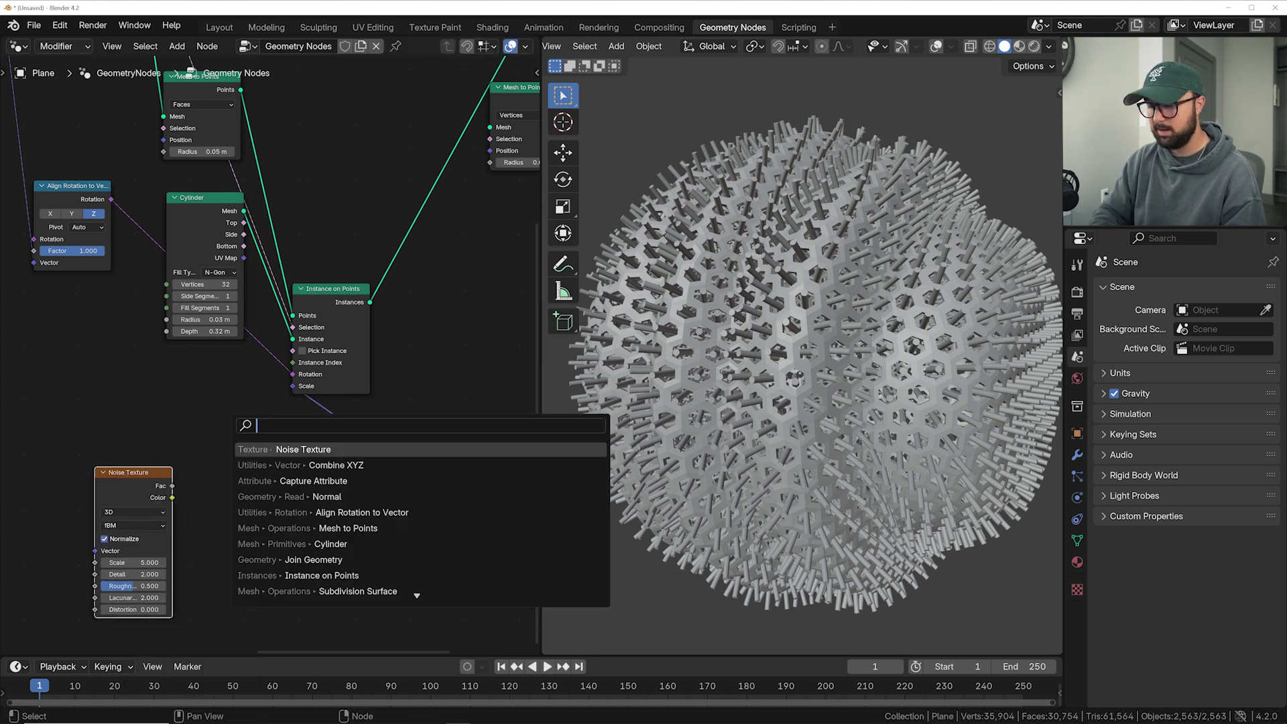
text(map)
key(Return)
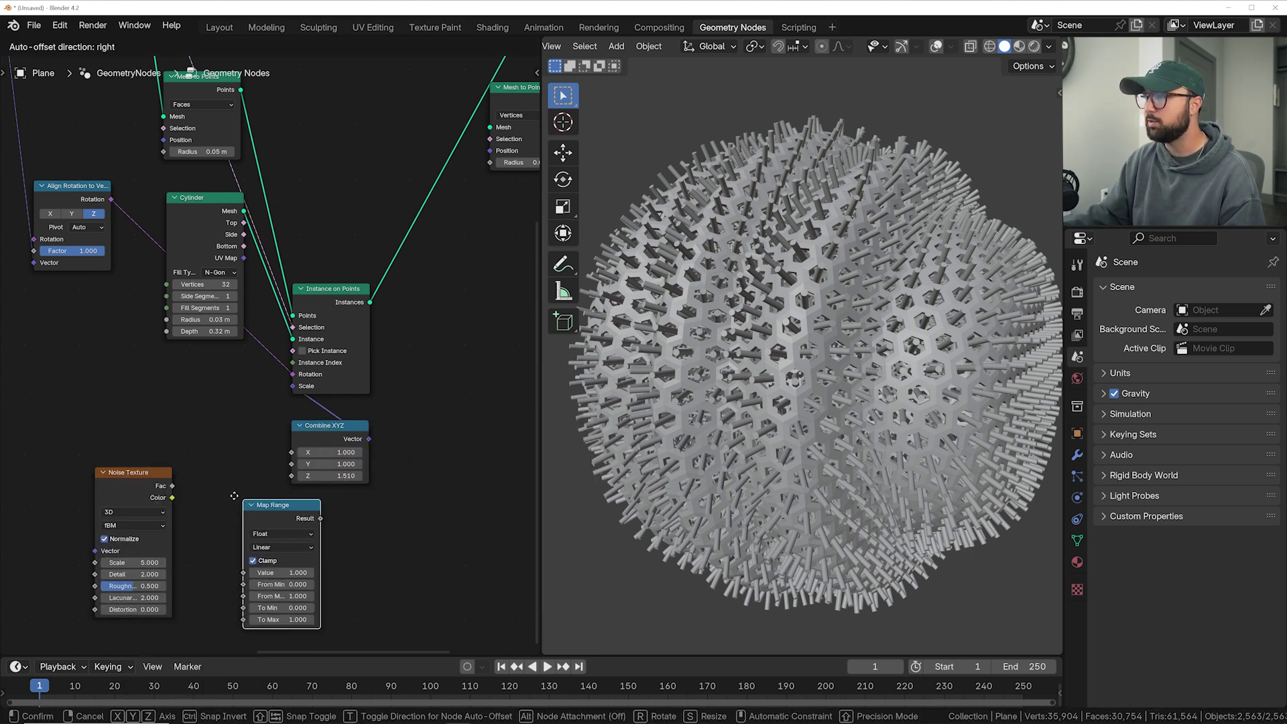
click(202, 468)
middle_drag(201, 468, 251, 405)
scroll(251, 406, up, 2)
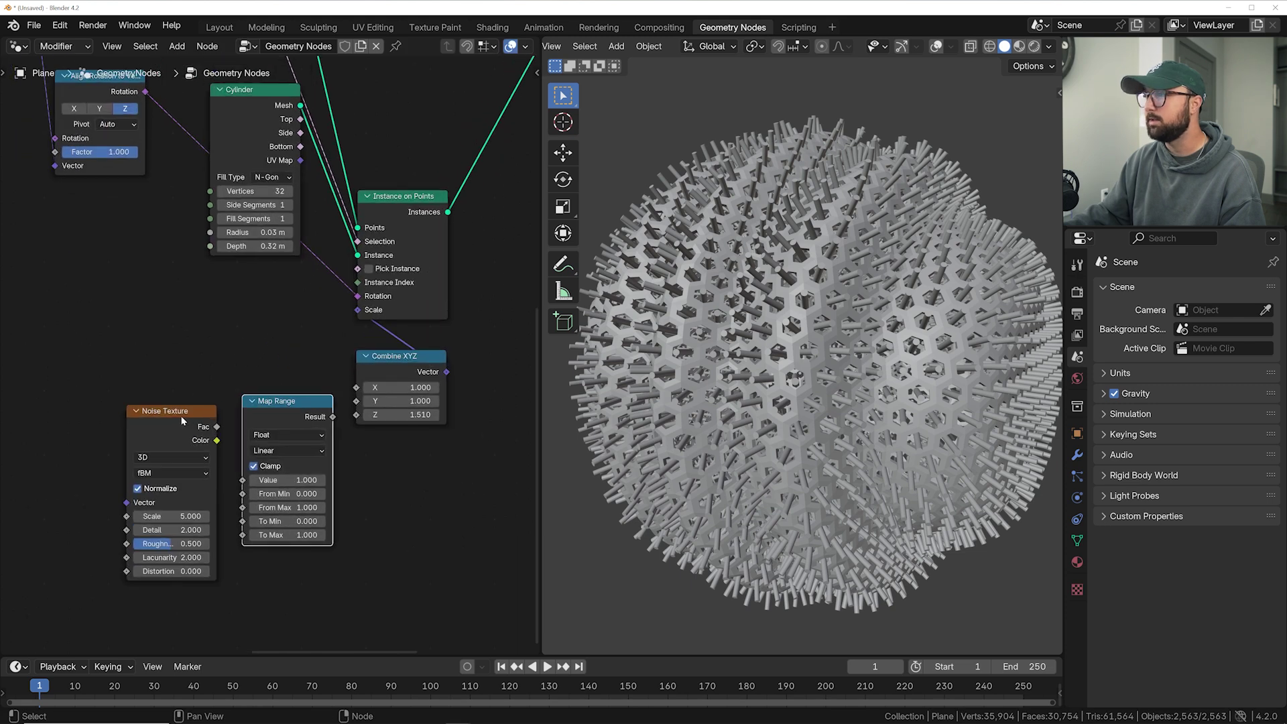
drag(186, 421, 155, 411)
Connect the Noise Texture Fac to the Map Range Value and the Map Range Result to the Combine XYZ Z
drag(245, 486, 242, 480)
drag(320, 426, 355, 415)
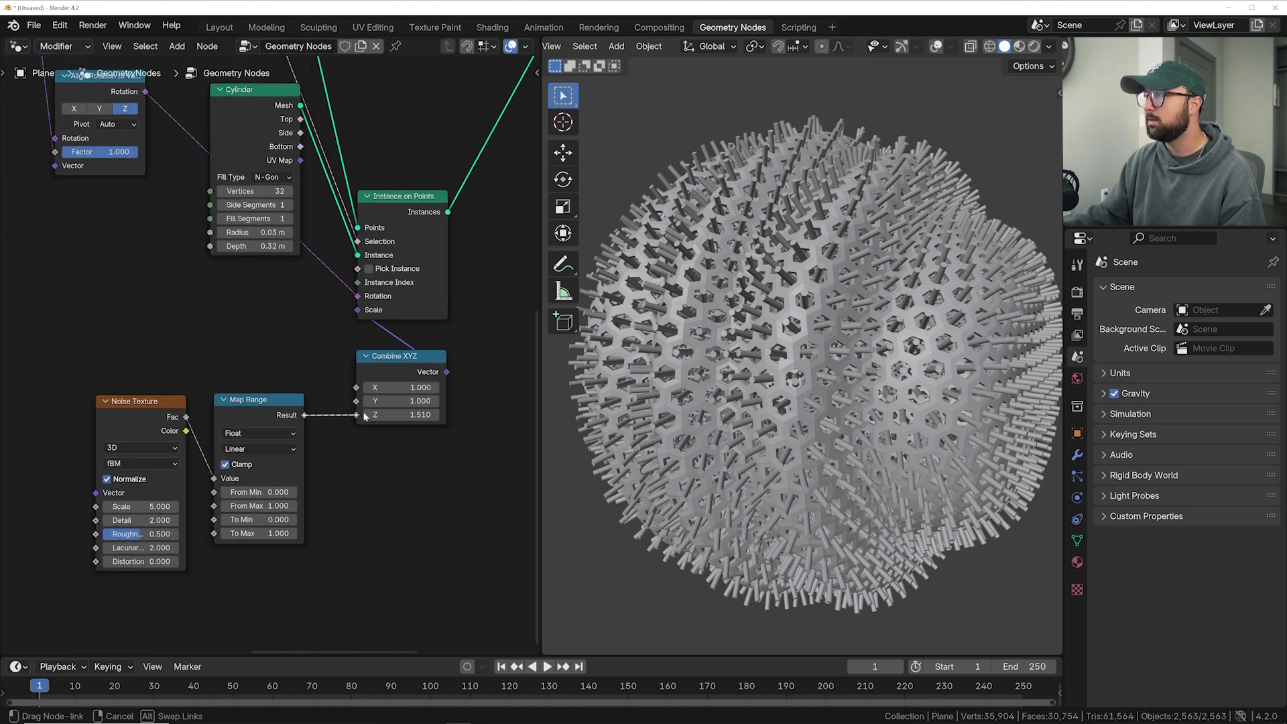
drag(366, 417, 359, 415)
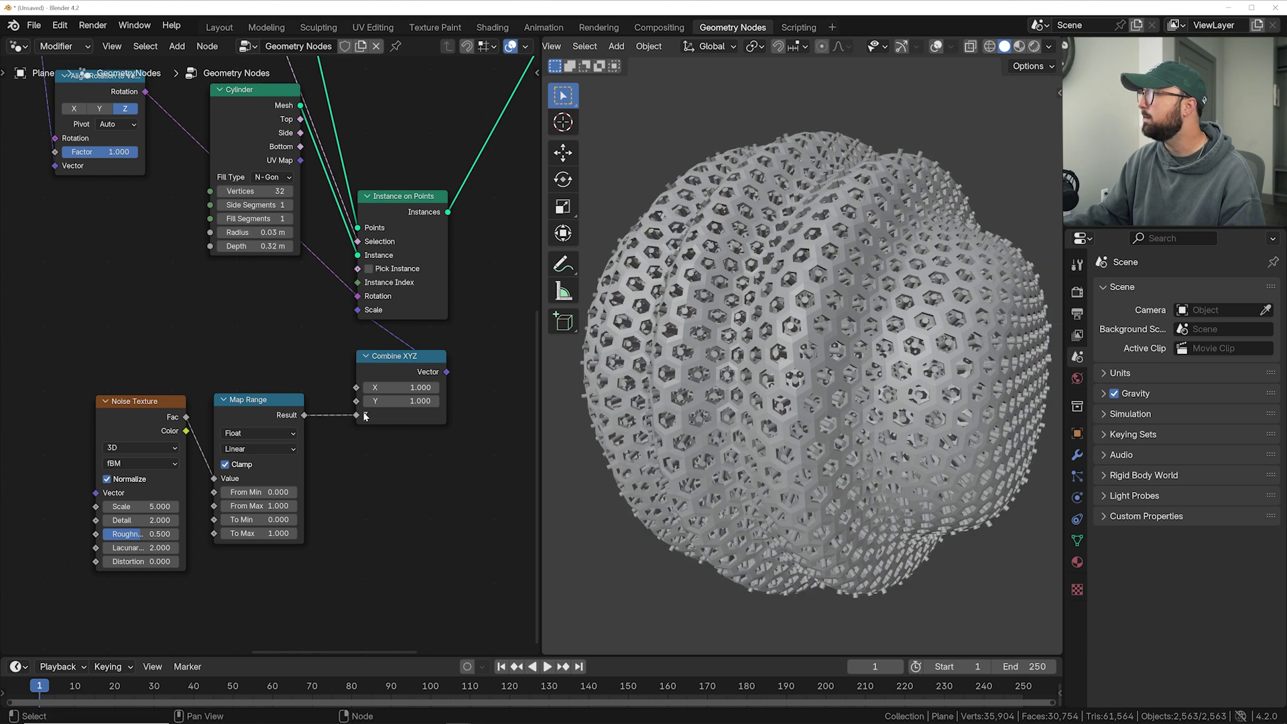
middle_drag(245, 467, 312, 398)
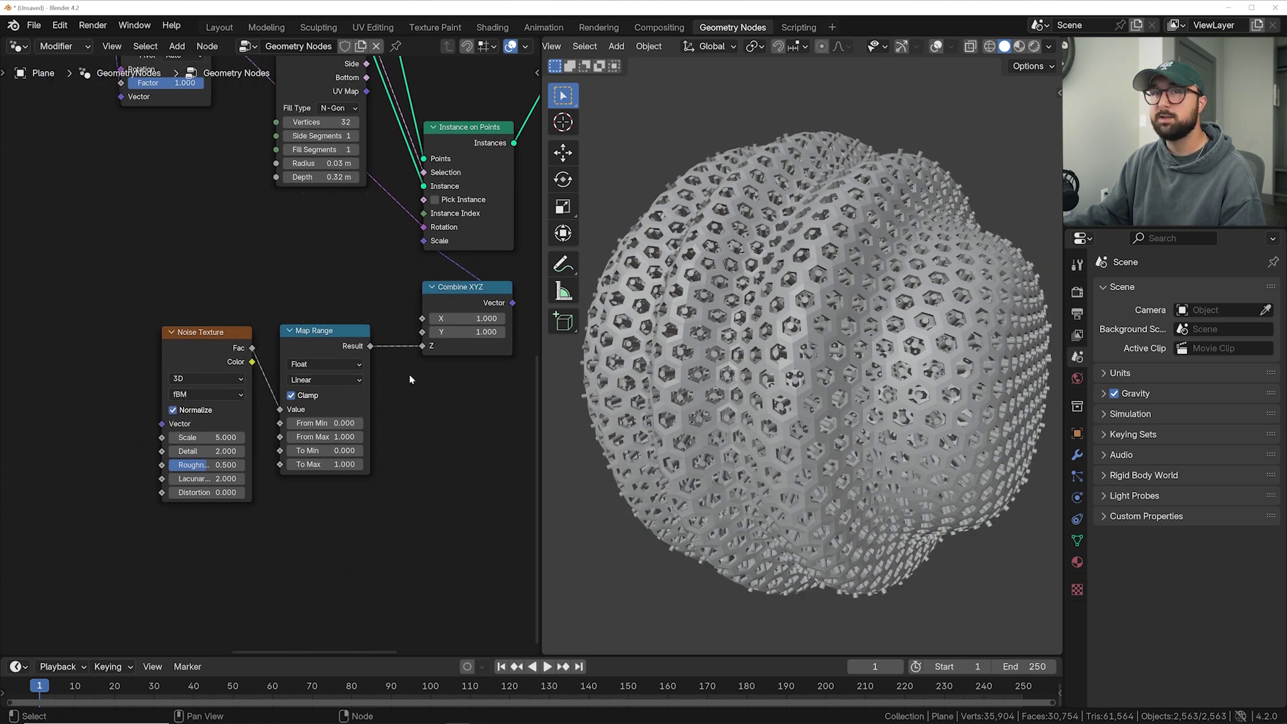
Set the Map Range To Max to 4.43 and the Noise Texture Scale to 0.9
drag(333, 464, 386, 464)
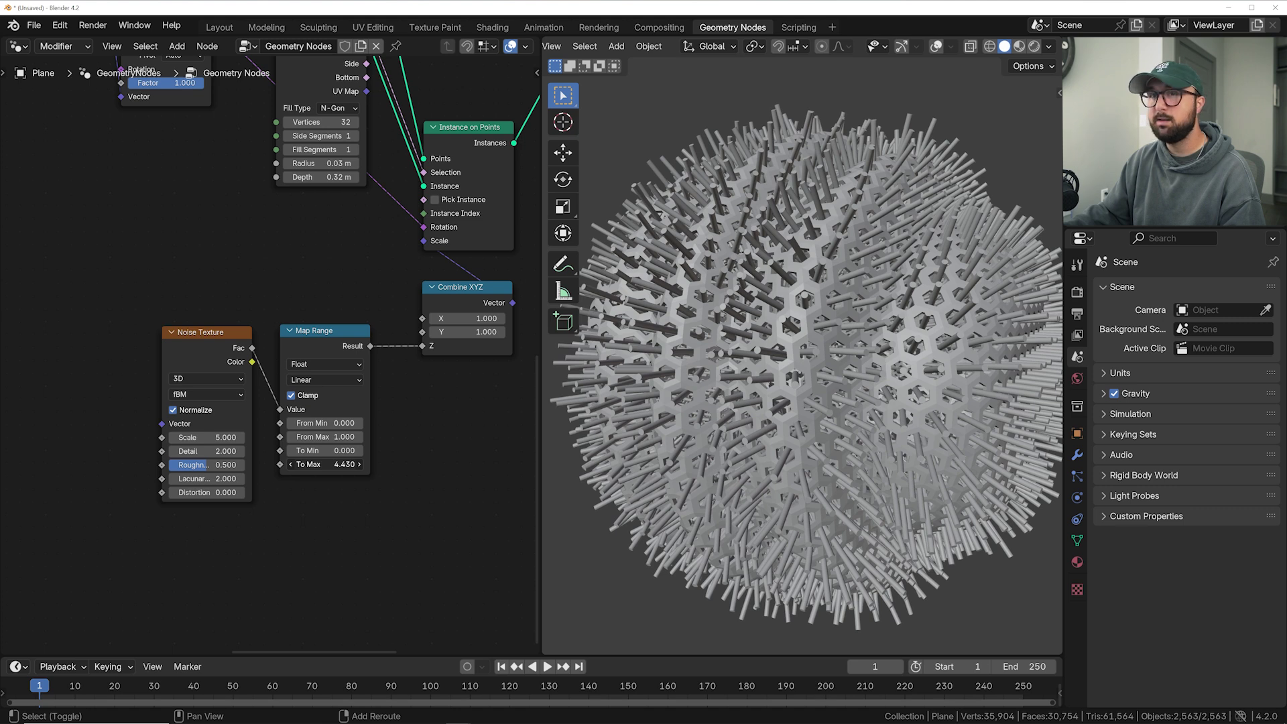
click(201, 437)
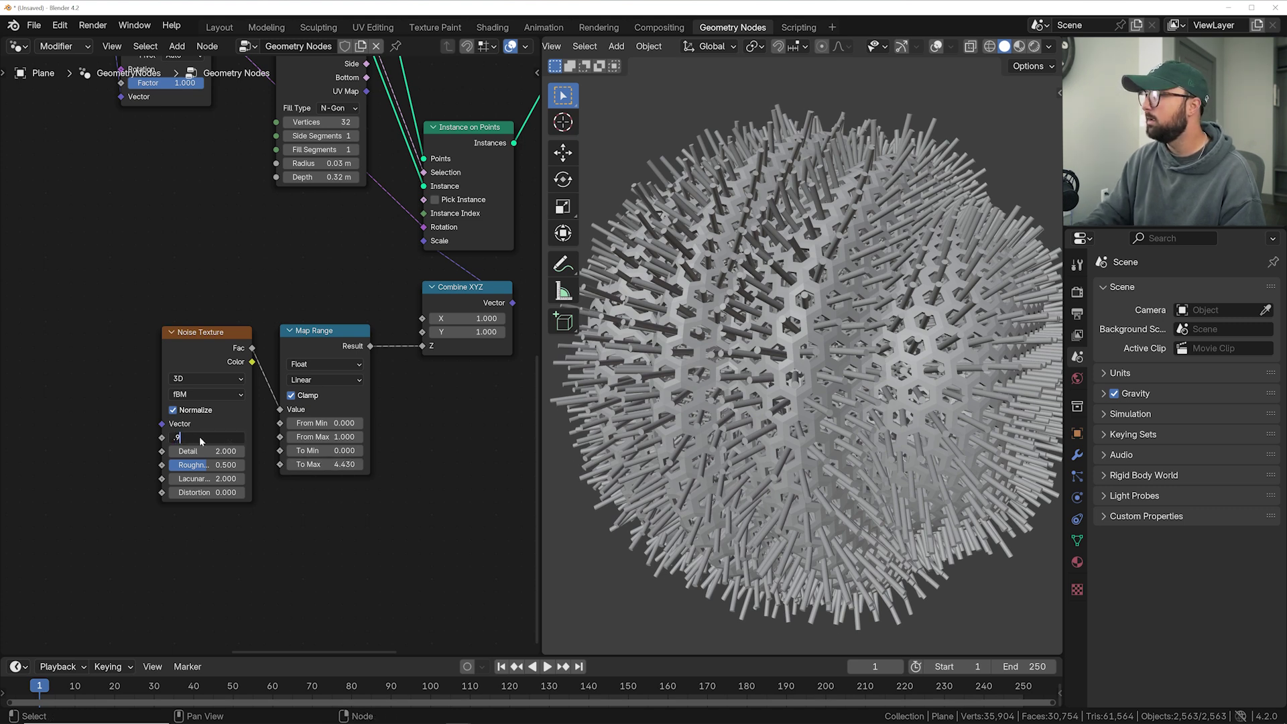
key(Return)
Set the Map Range From Min to 0.52, To Min to -0.26 and To Max to 11.9 so cylinders protrude in patches
mouse_move(322, 423)
mouse_down()
mouse_move(347, 423)
mouse_move(315, 451)
mouse_move(389, 465)
mouse_move(358, 423)
mouse_move(338, 423)
mouse_up()
scroll(708, 396, up, 2)
middle_drag(708, 396, 732, 400)
scroll(733, 401, down, 5)
drag(325, 464, 322, 423)
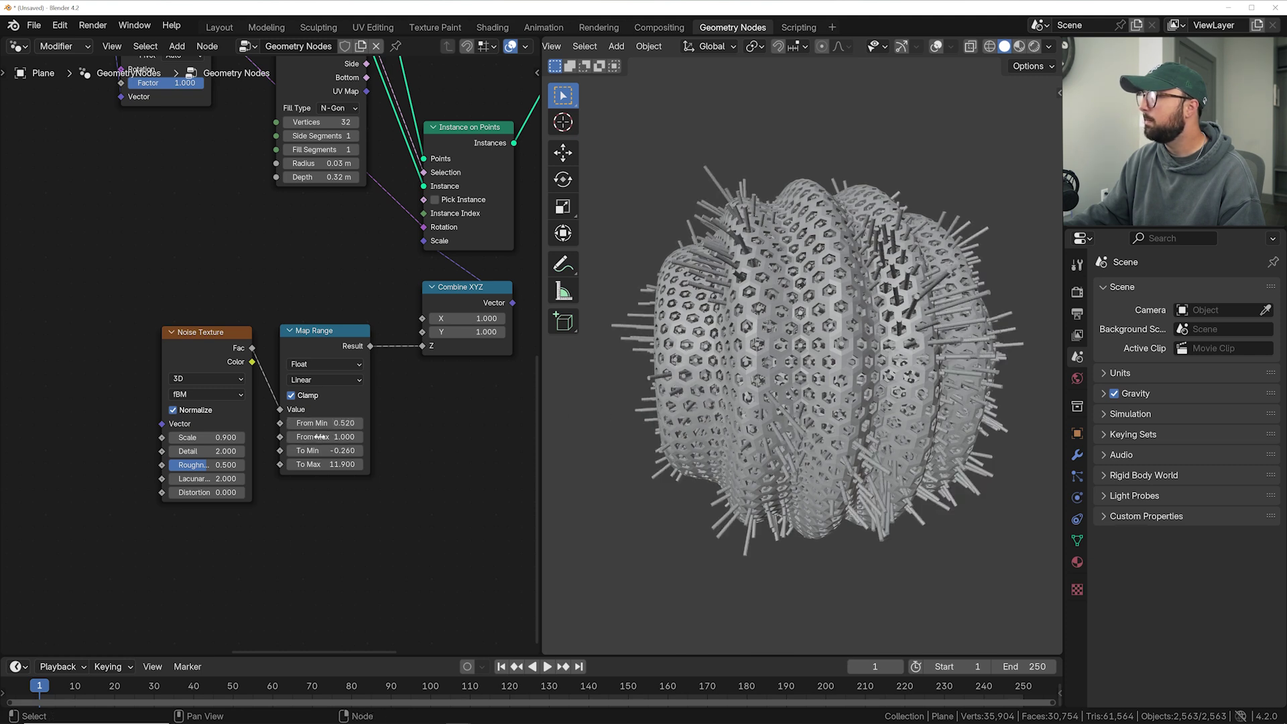
Switch the Noise Texture to 4D and adjust its W value to shift where the long cylinders appear
click(208, 379)
click(204, 454)
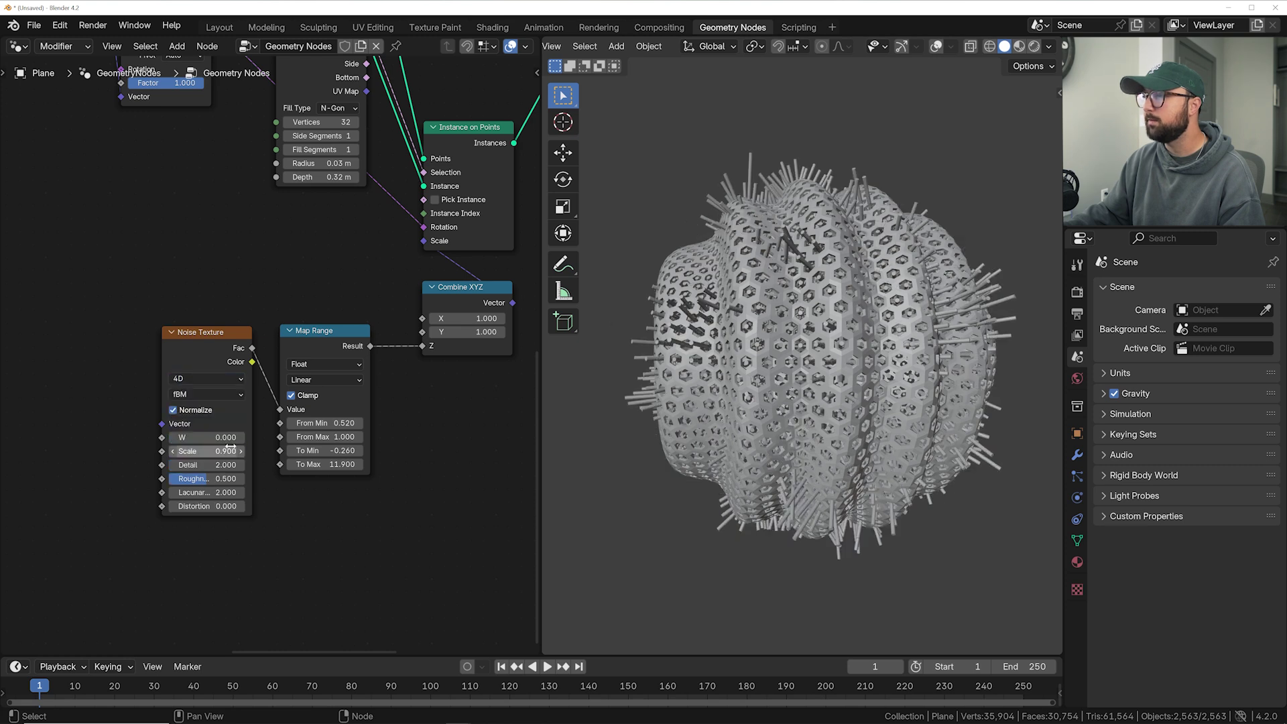
drag(208, 437, 248, 437)
middle_drag(242, 437, 328, 408)
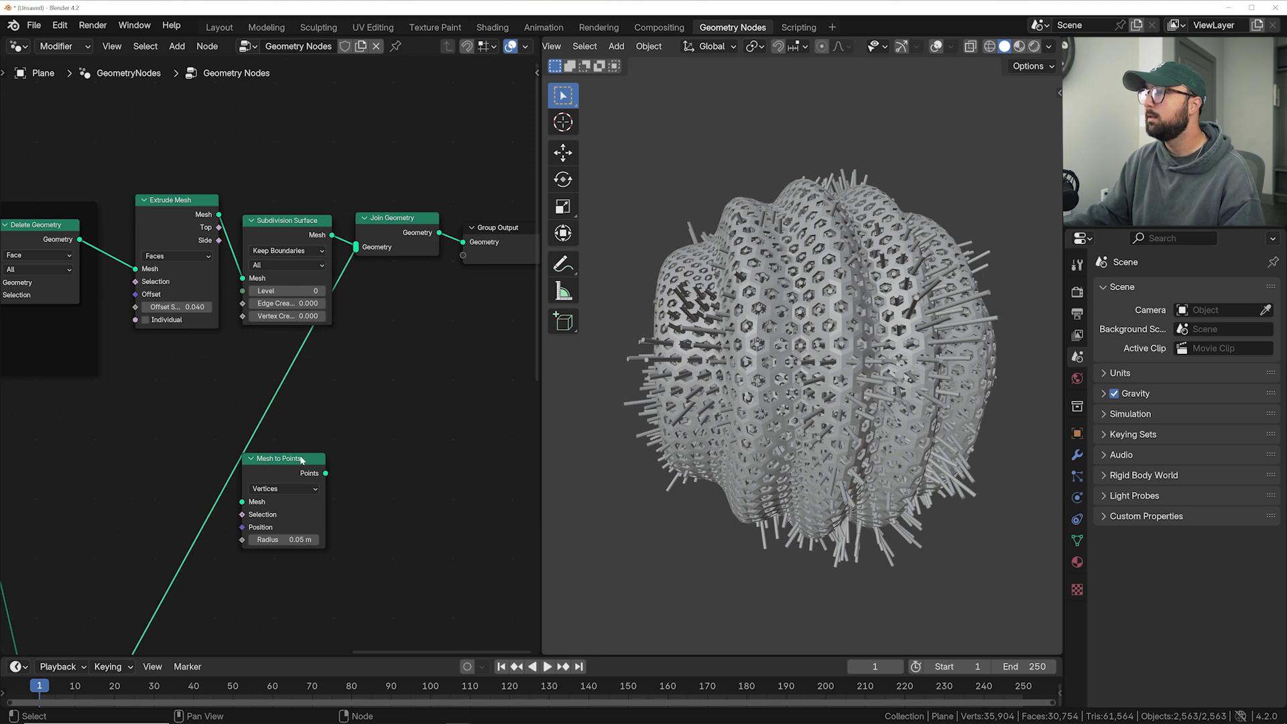
Move the unconnected Mesh to Points node aside and set the Subdivision Surface level to 2 to smooth the lattice
drag(301, 460, 408, 465)
double_click(324, 293)
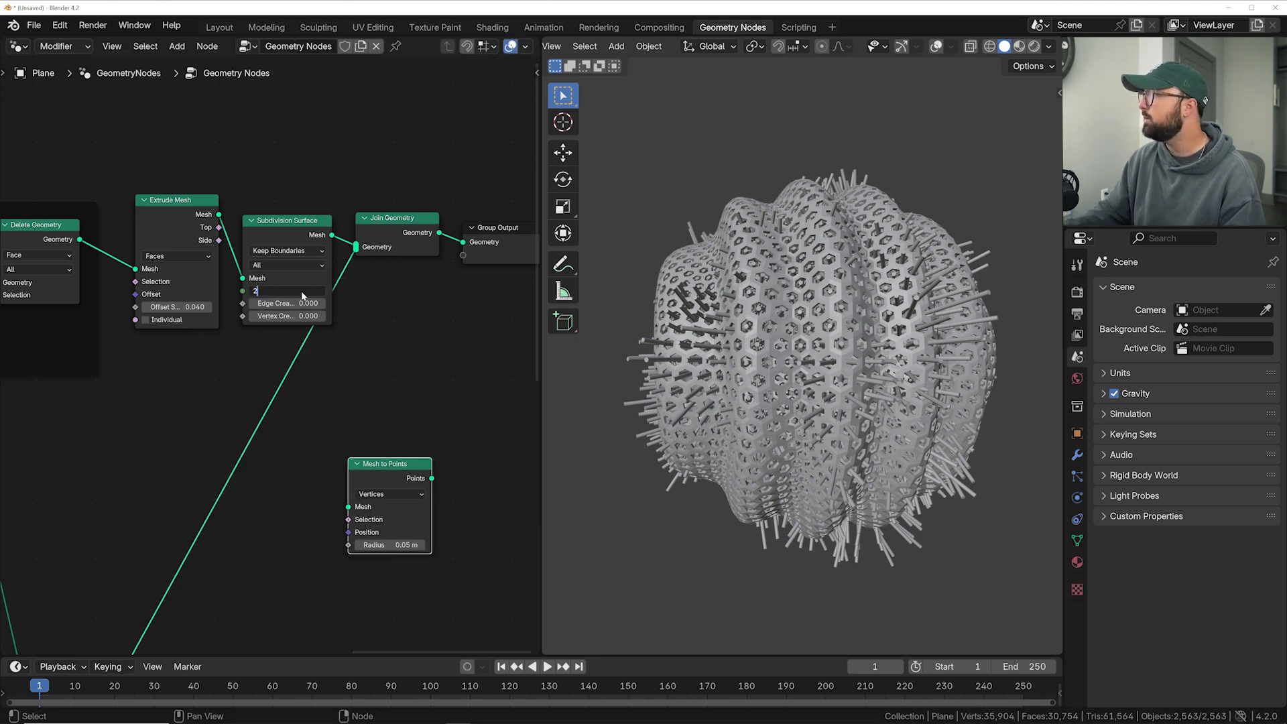
key(Return)
Examine the smoothed lattice and its protruding cylinders from several sides and up close in the Layout workspace
mouse_move(723, 399)
middle_down()
mouse_move(928, 366)
mouse_move(744, 405)
middle_up()
middle_drag(203, 503, 383, 296)
middle_drag(171, 589, 350, 262)
scroll(280, 458, up, 2)
middle_drag(537, 351, 464, 344)
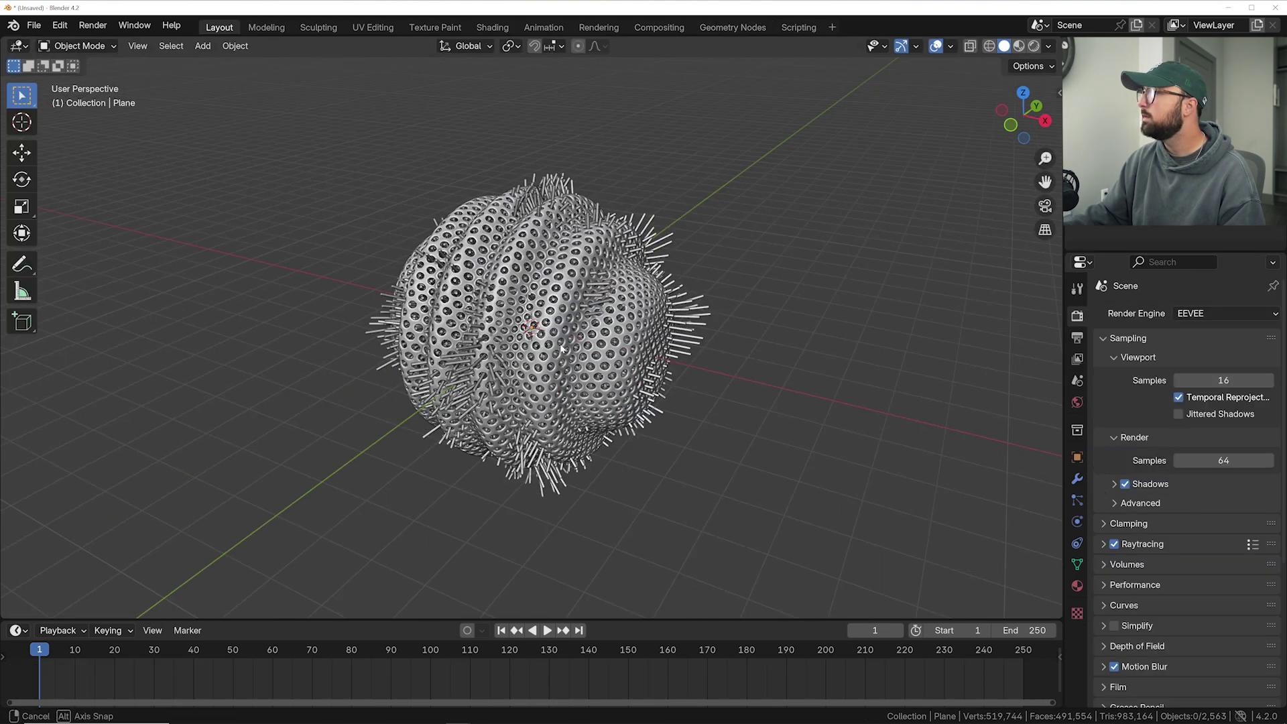
scroll(625, 327, up, 3)
scroll(505, 336, down, 3)
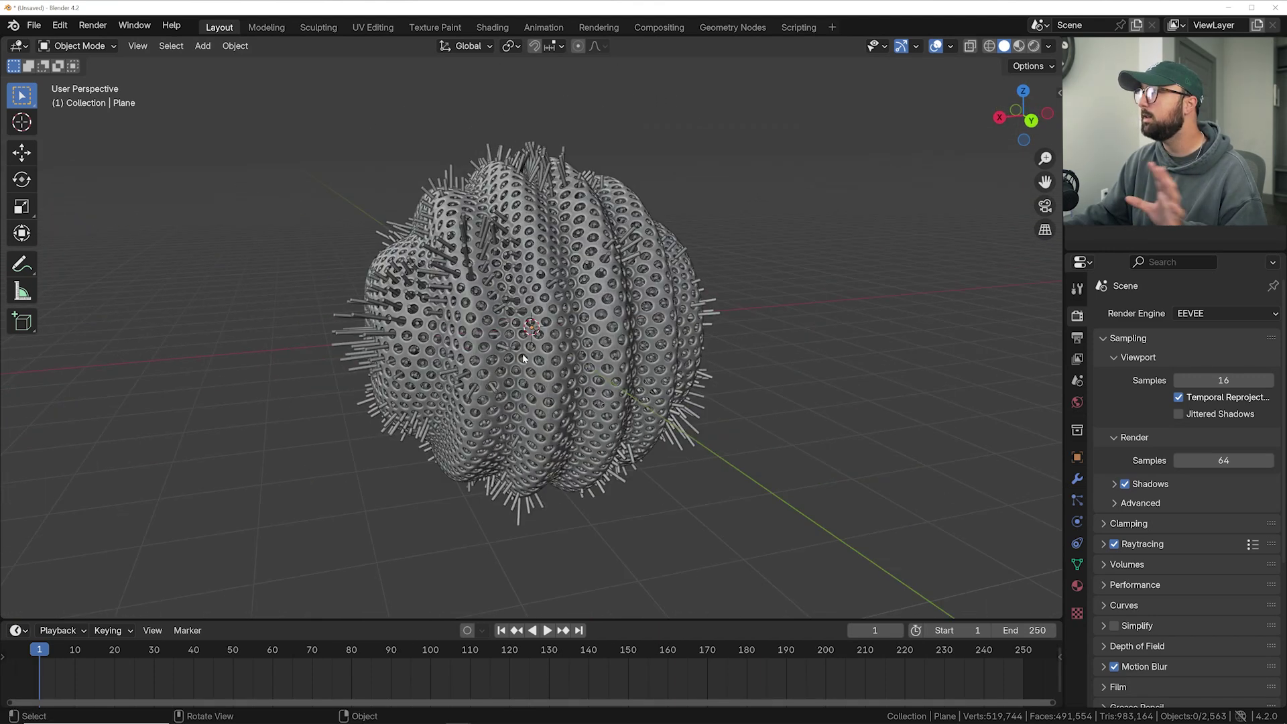
scroll(512, 352, up, 5)
middle_drag(549, 355, 585, 359)
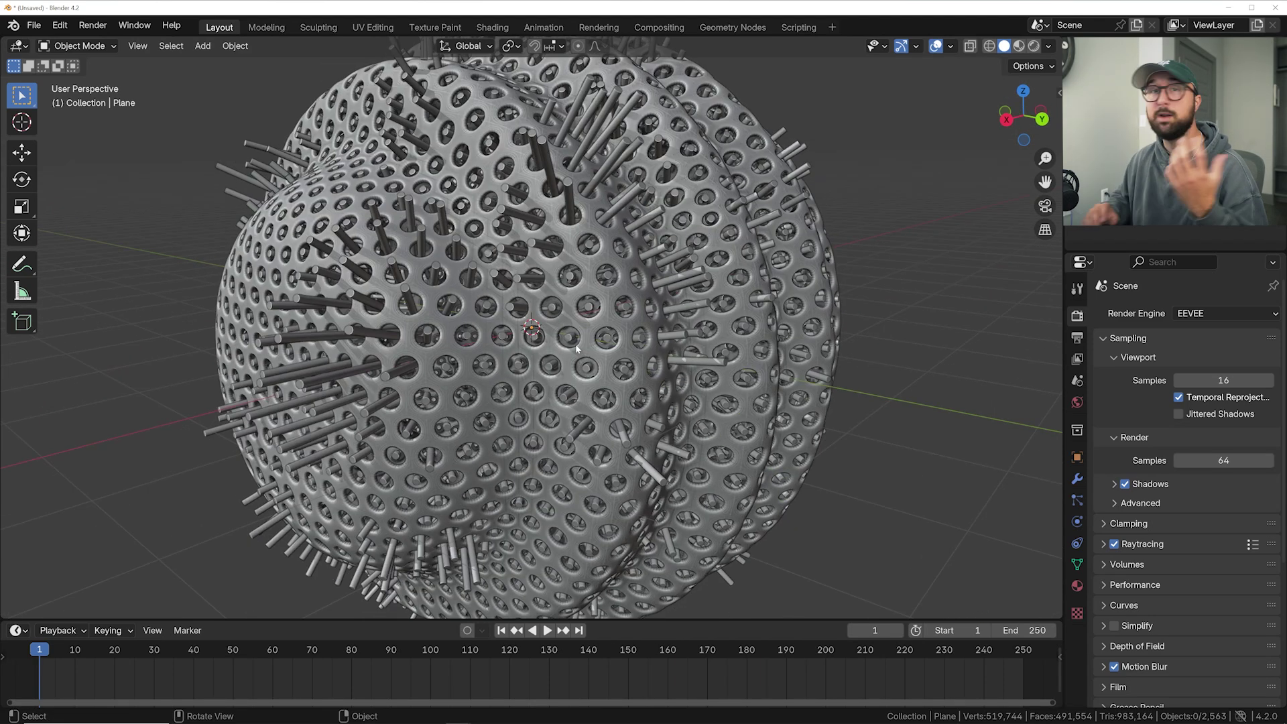